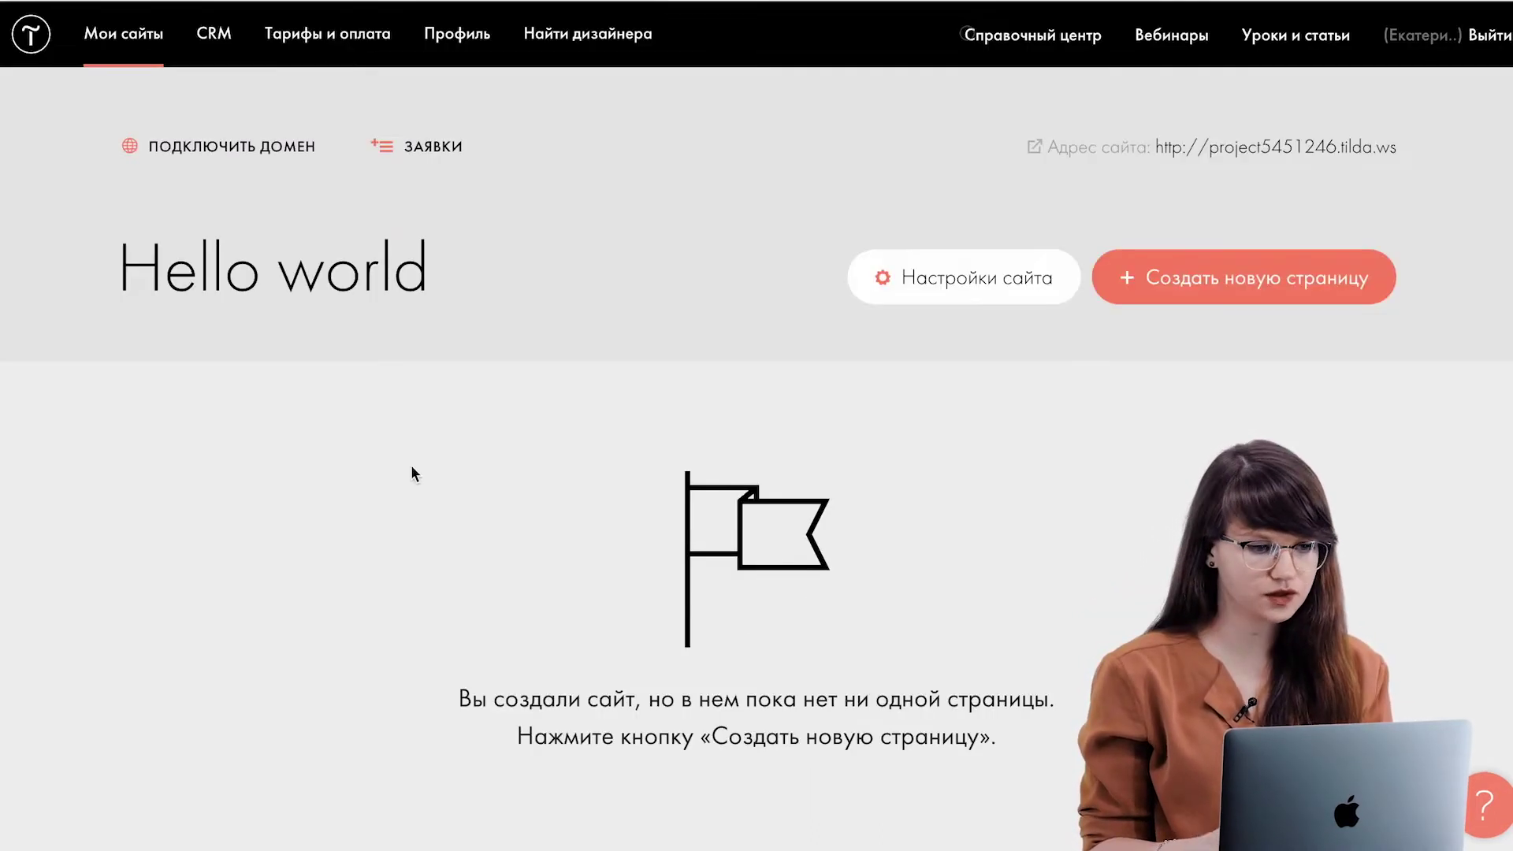
Step: Open the Hello world site's settings and go to the section for connecting a custom domain
left_click(121, 46)
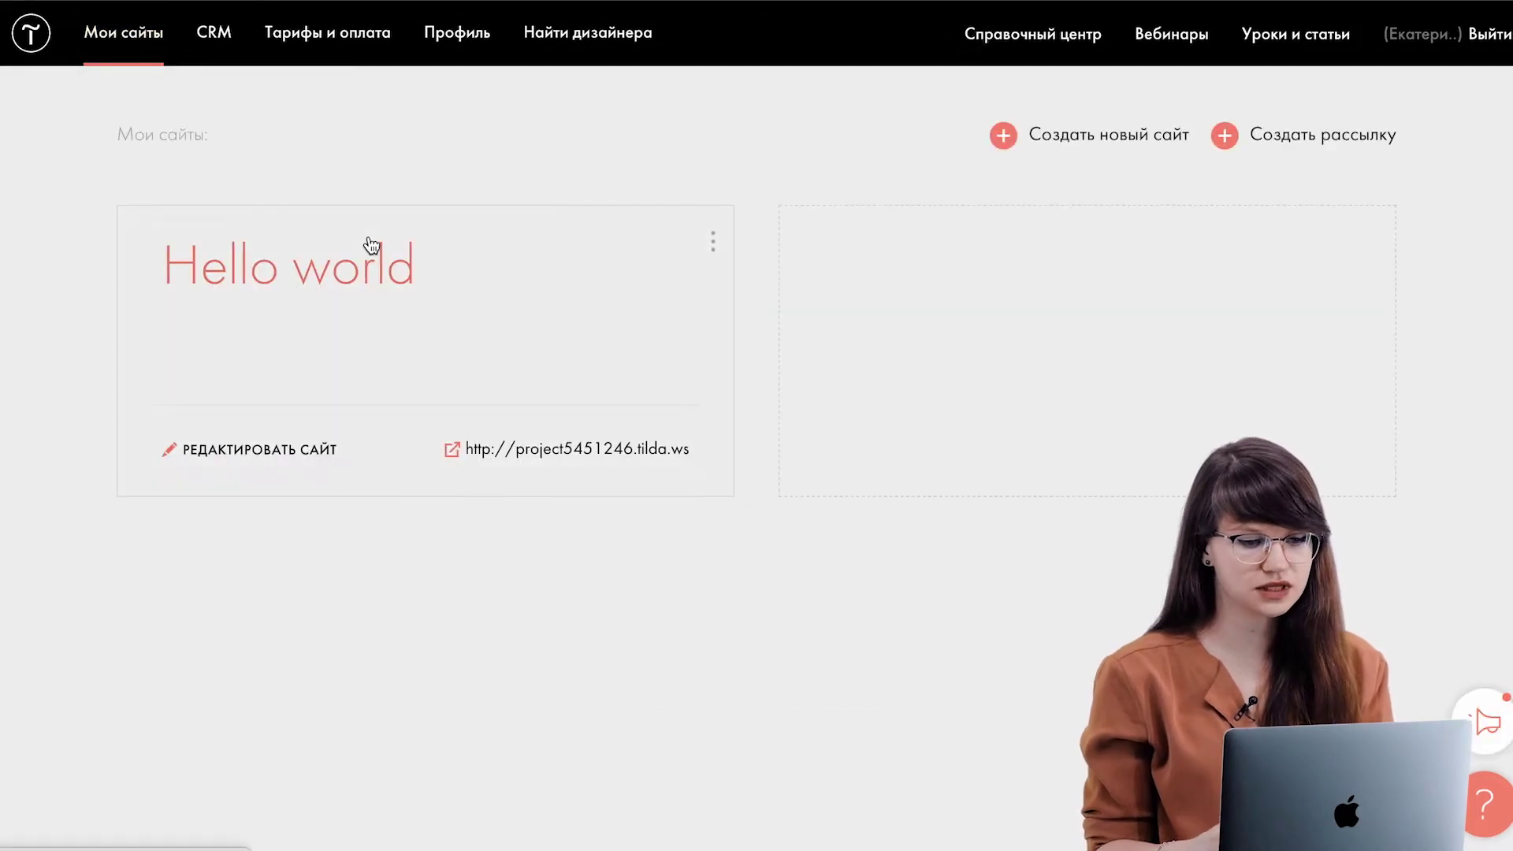
left_click(331, 276)
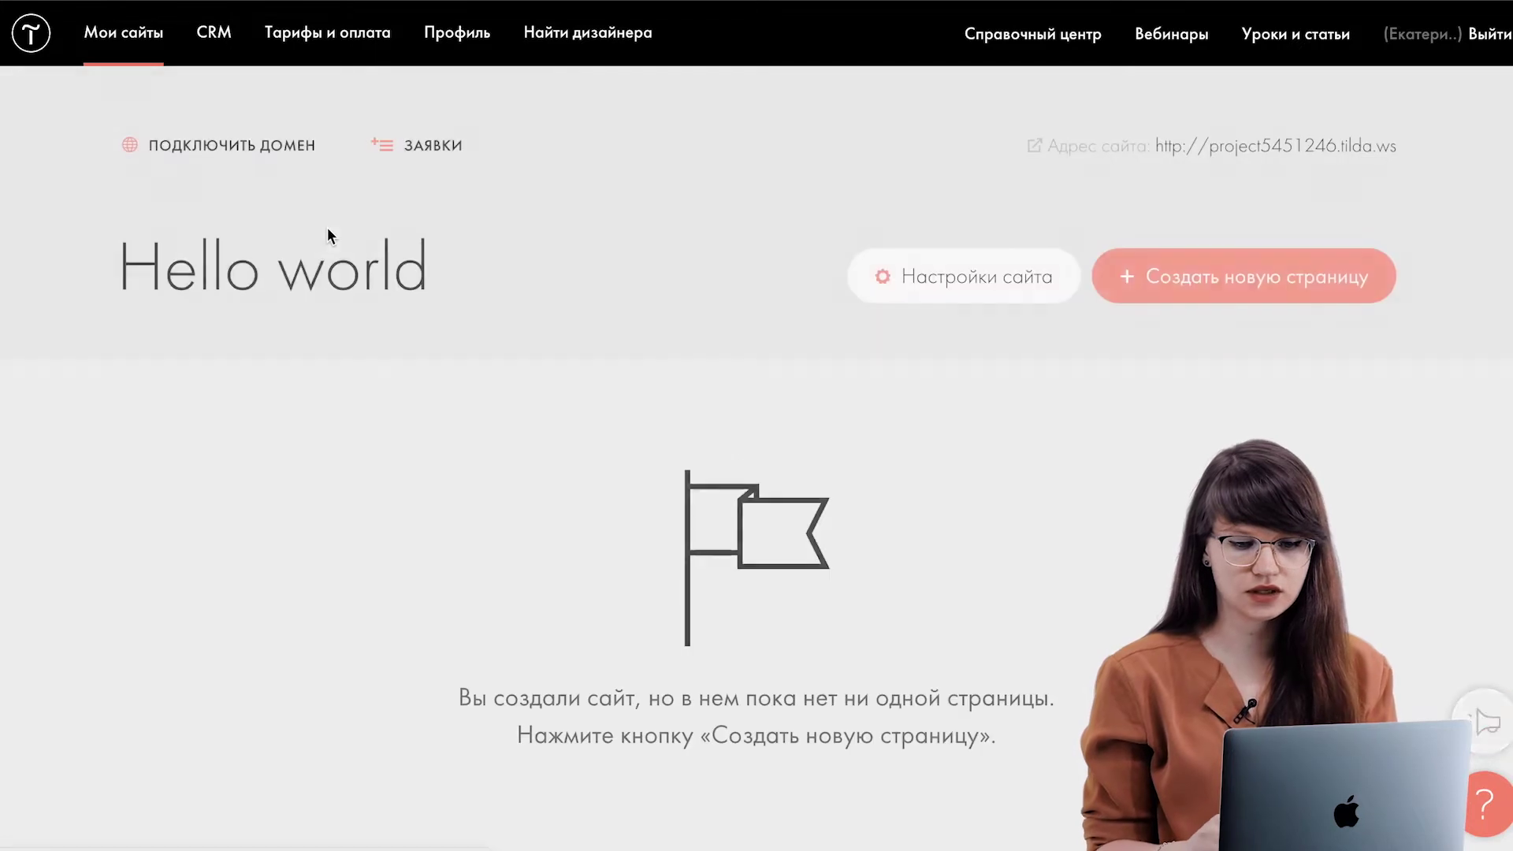
left_click(955, 238)
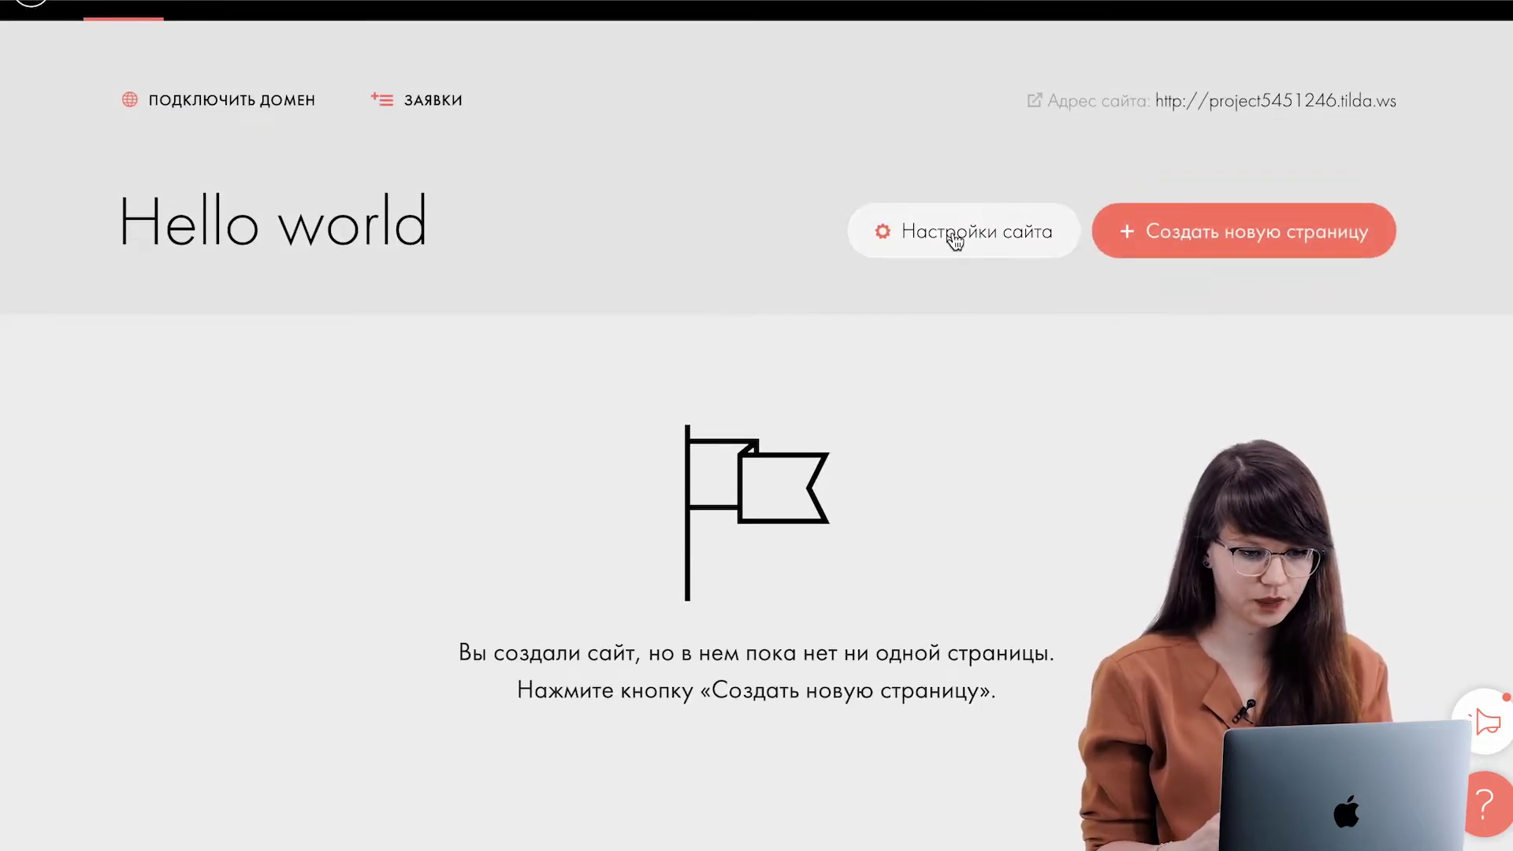
scroll(953, 240, "down", 3)
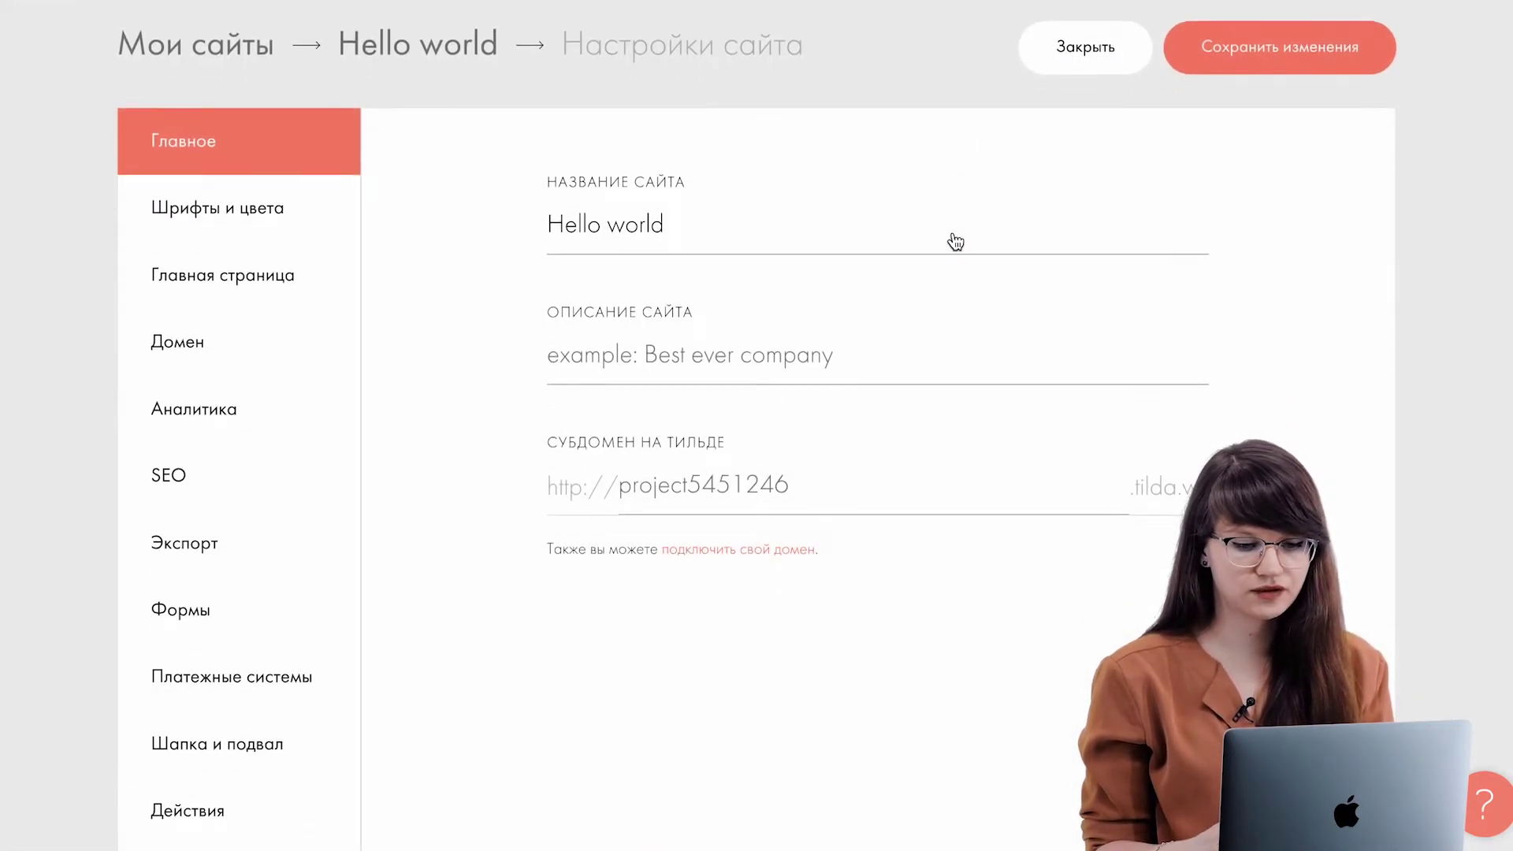
scroll(526, 490, "down", 2)
left_click(881, 402)
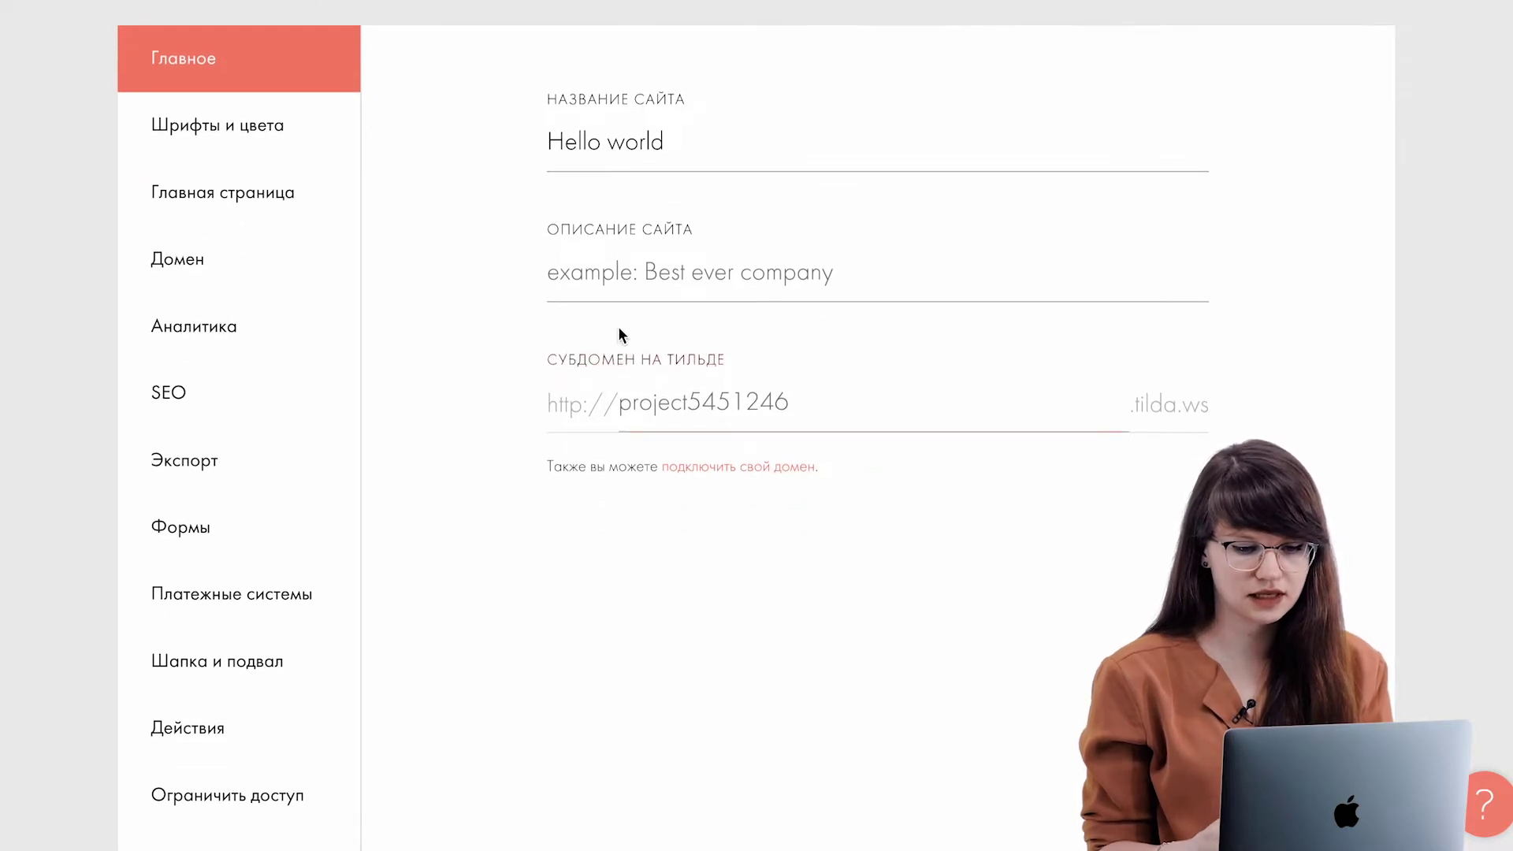
left_click(828, 523)
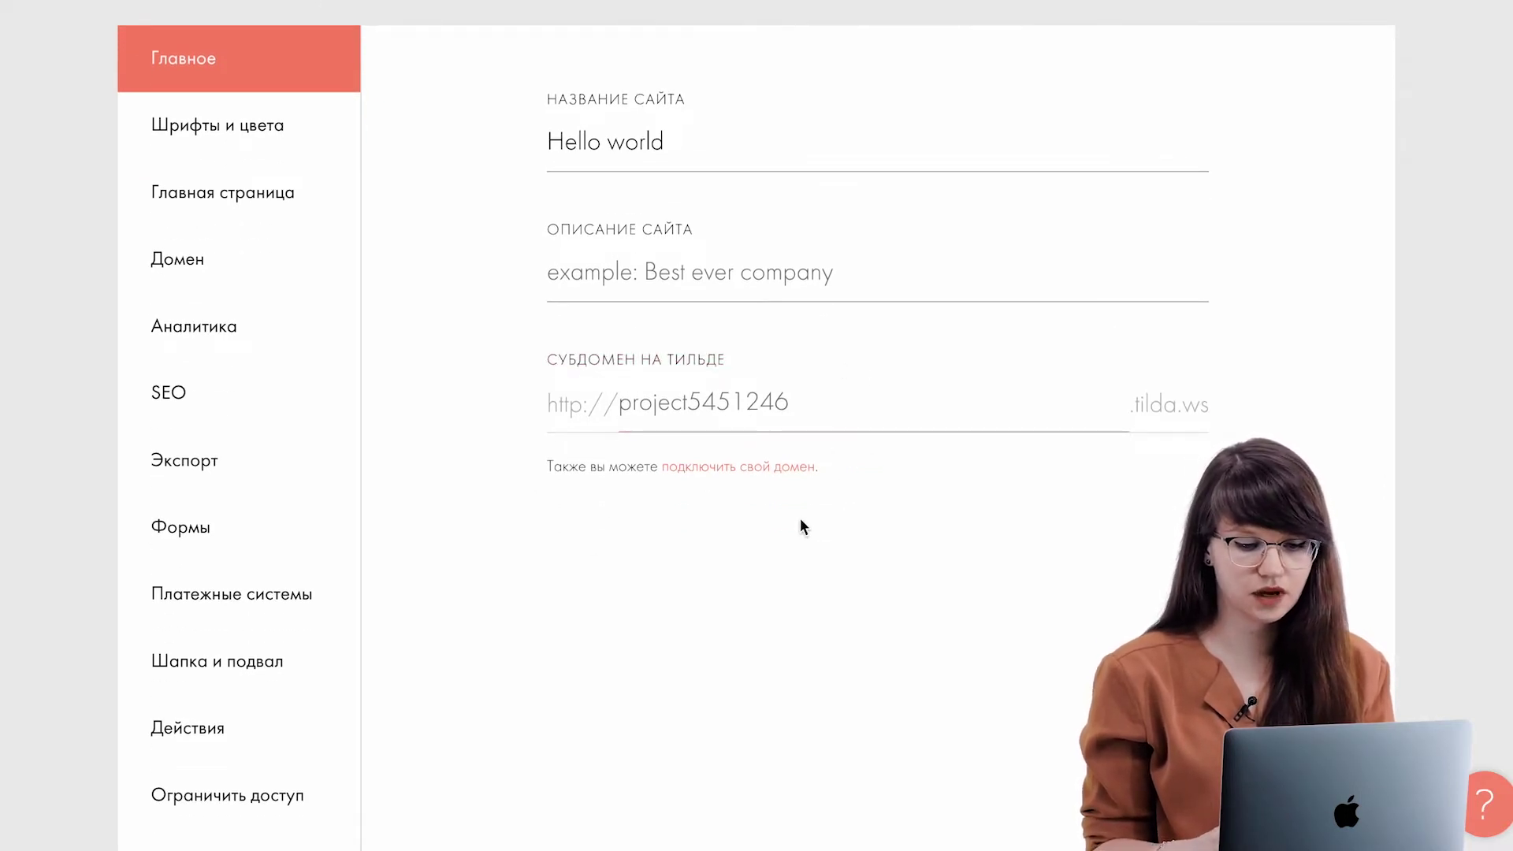
left_click(719, 467)
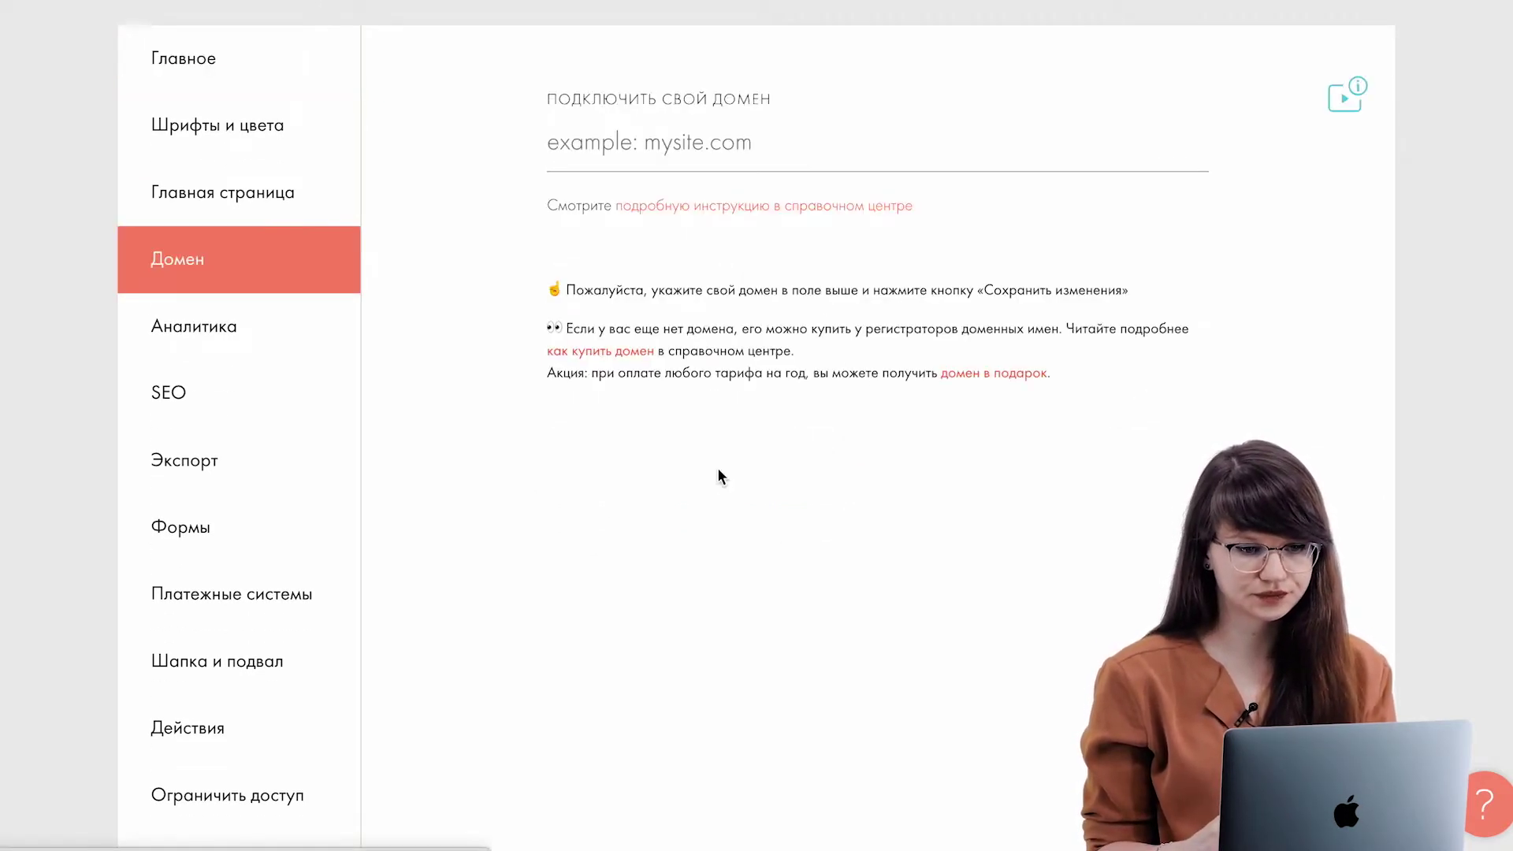
scroll(718, 469, "down", 1)
Step: Switch to the RU-CENTER client area, open the account's domain list and select the name HELLOENGLISHCENTERTOPRU.RU
left_click(702, 71)
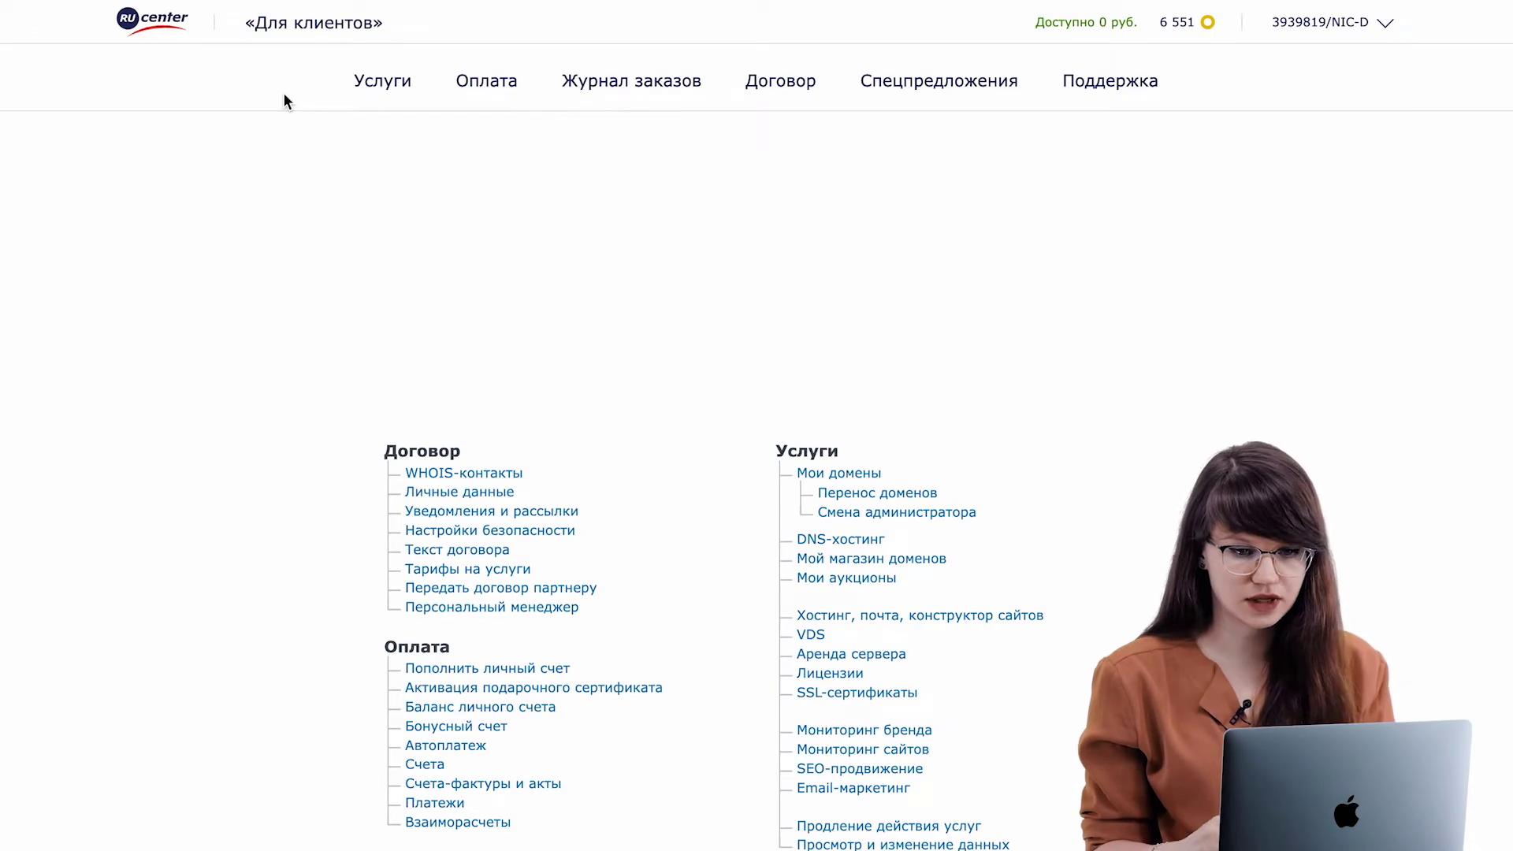
scroll(474, 223, "down", 2)
scroll(473, 224, "down", 5)
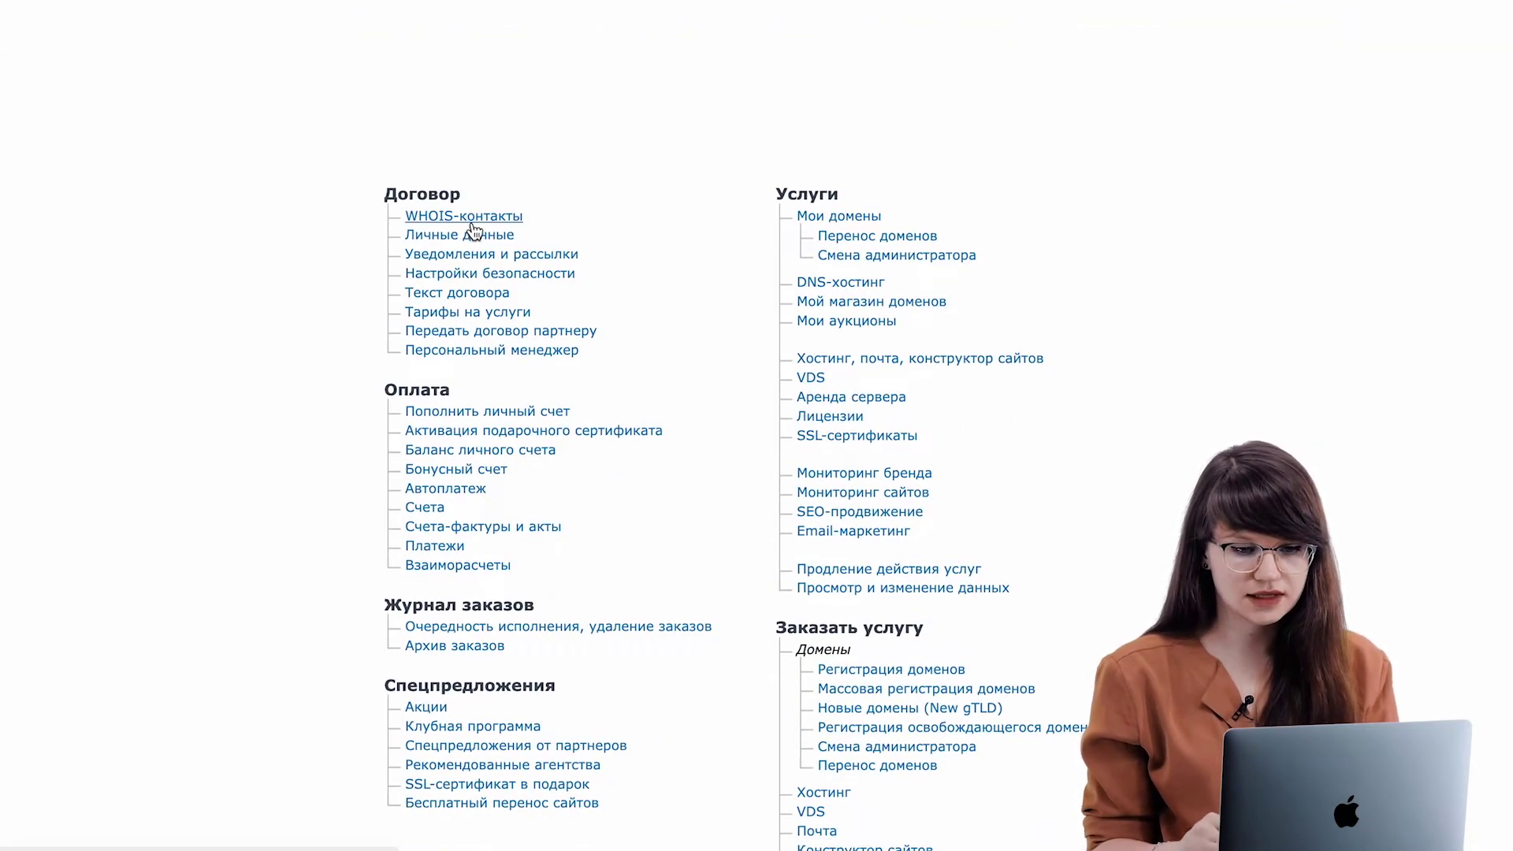
left_click(849, 245)
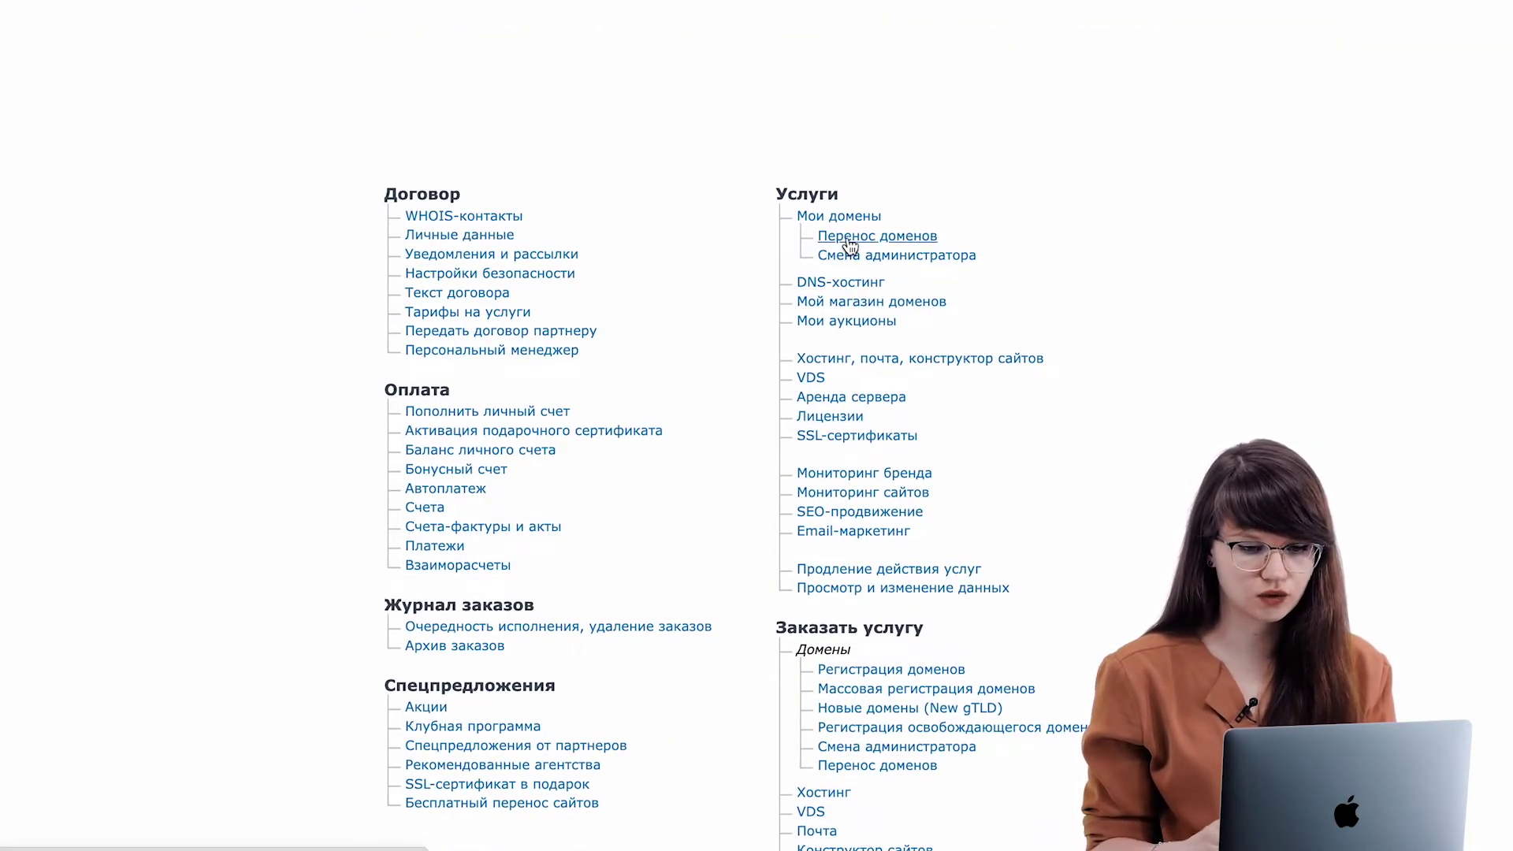
left_click(859, 219)
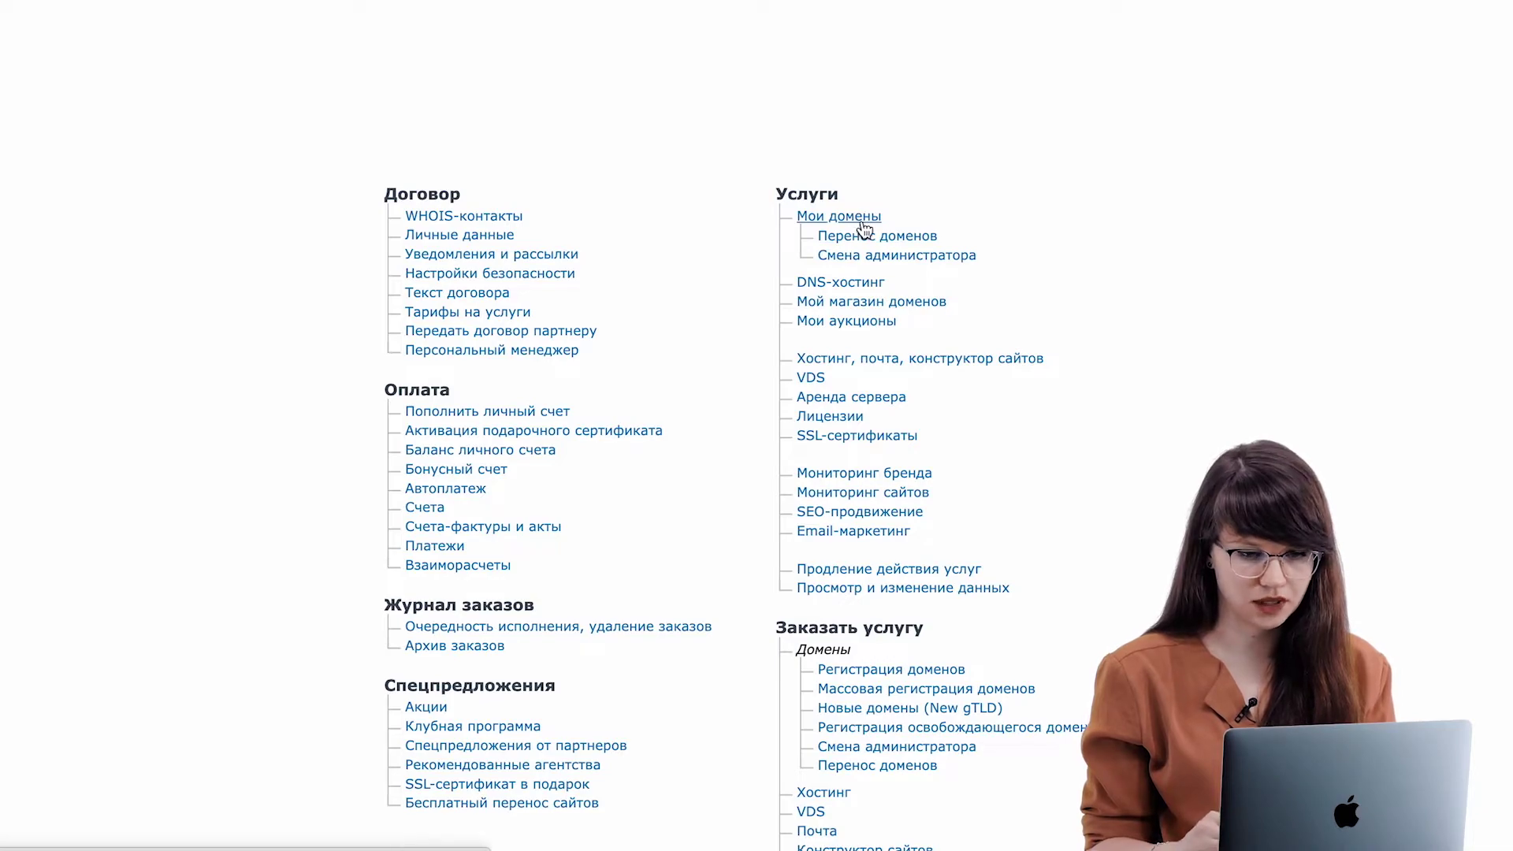
scroll(977, 336, "down", 6)
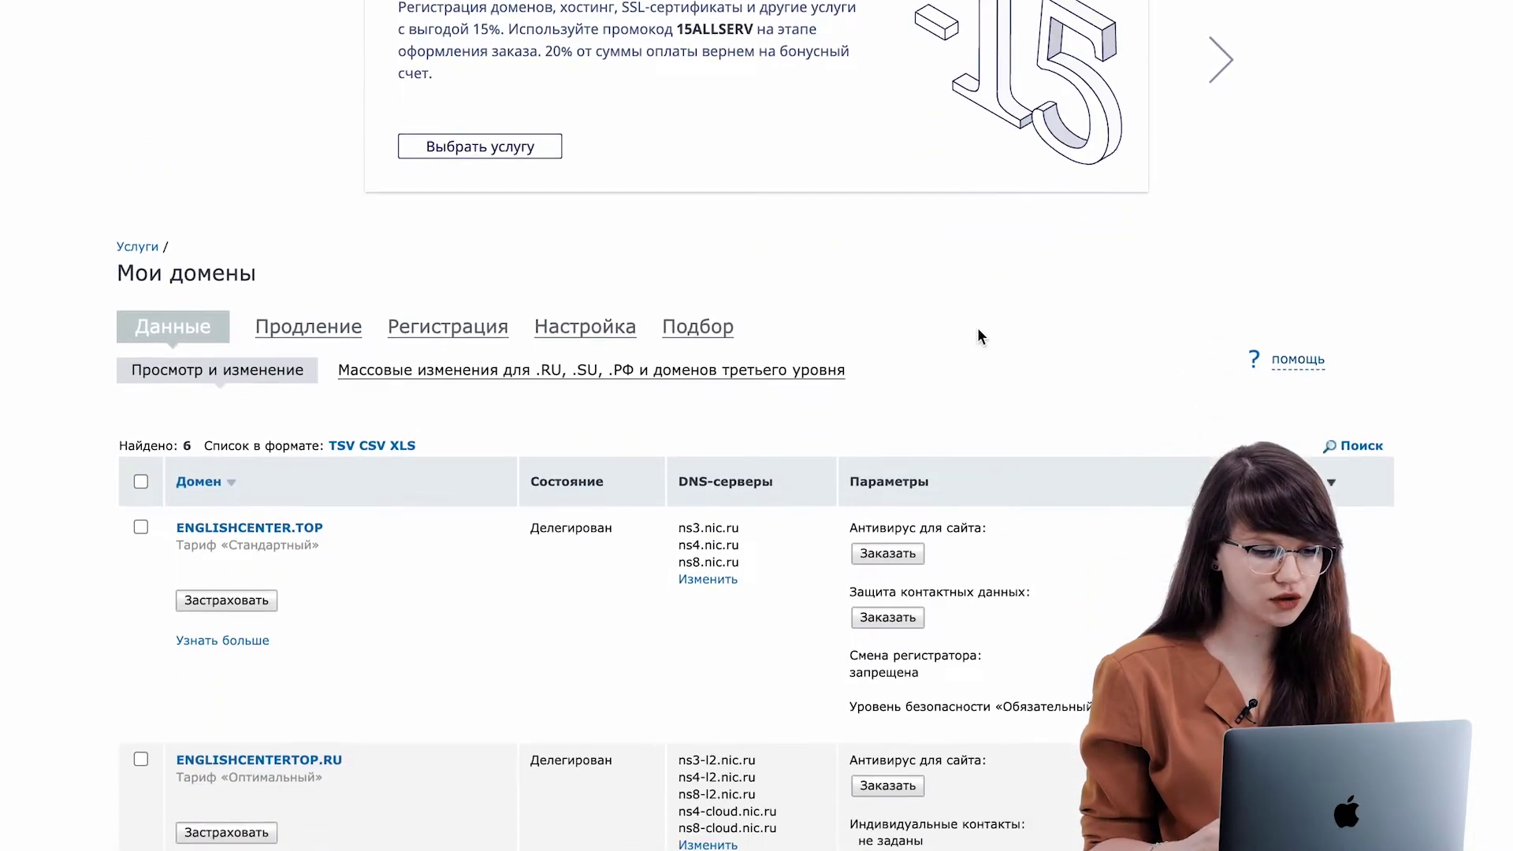
scroll(978, 331, "down", 9)
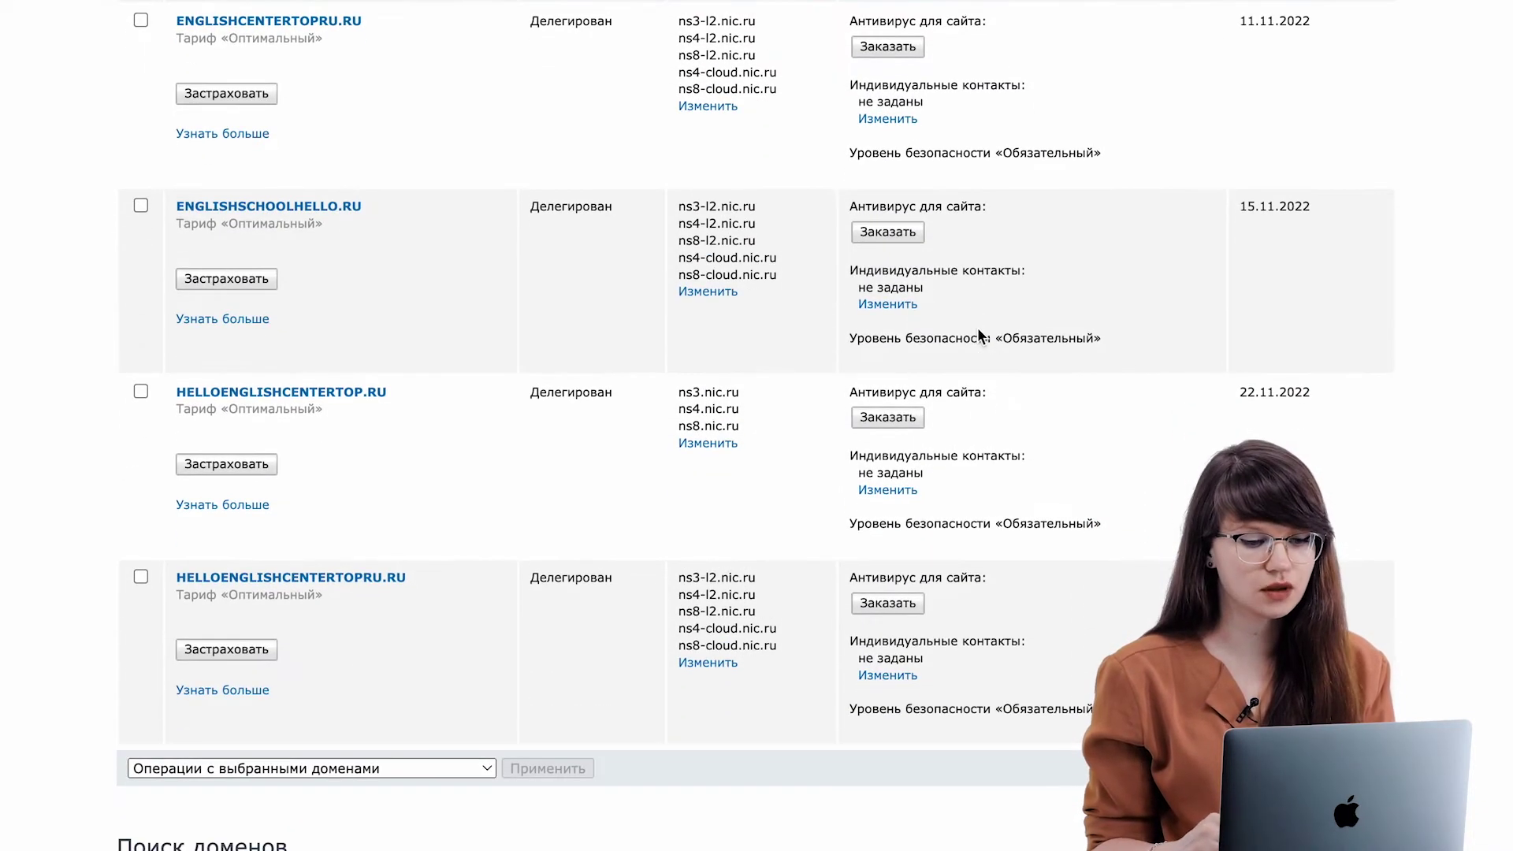
scroll(977, 336, "down", 2)
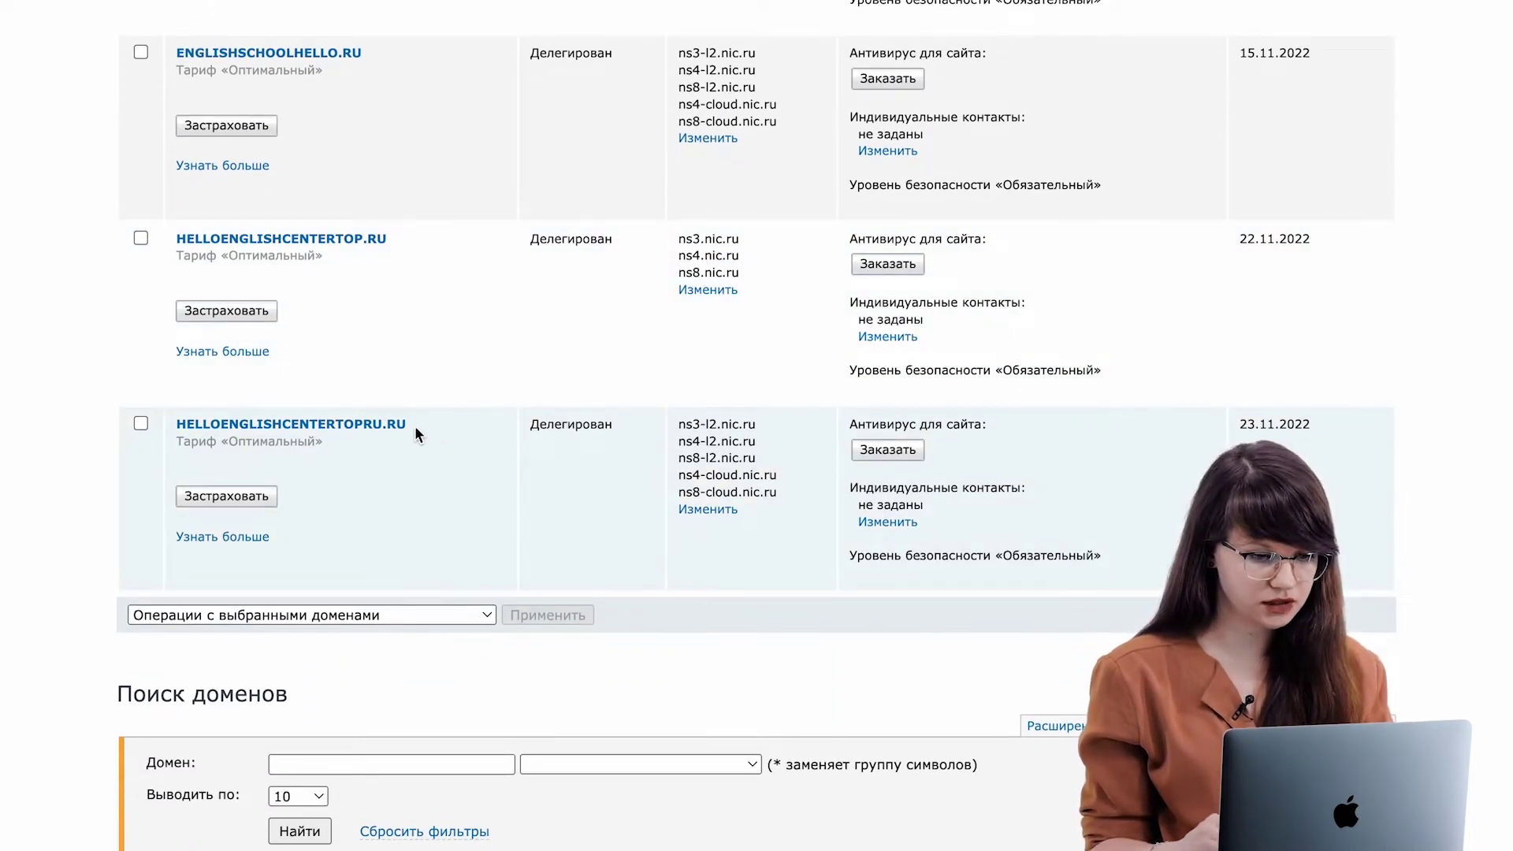
left_click_drag(414, 426, 187, 419)
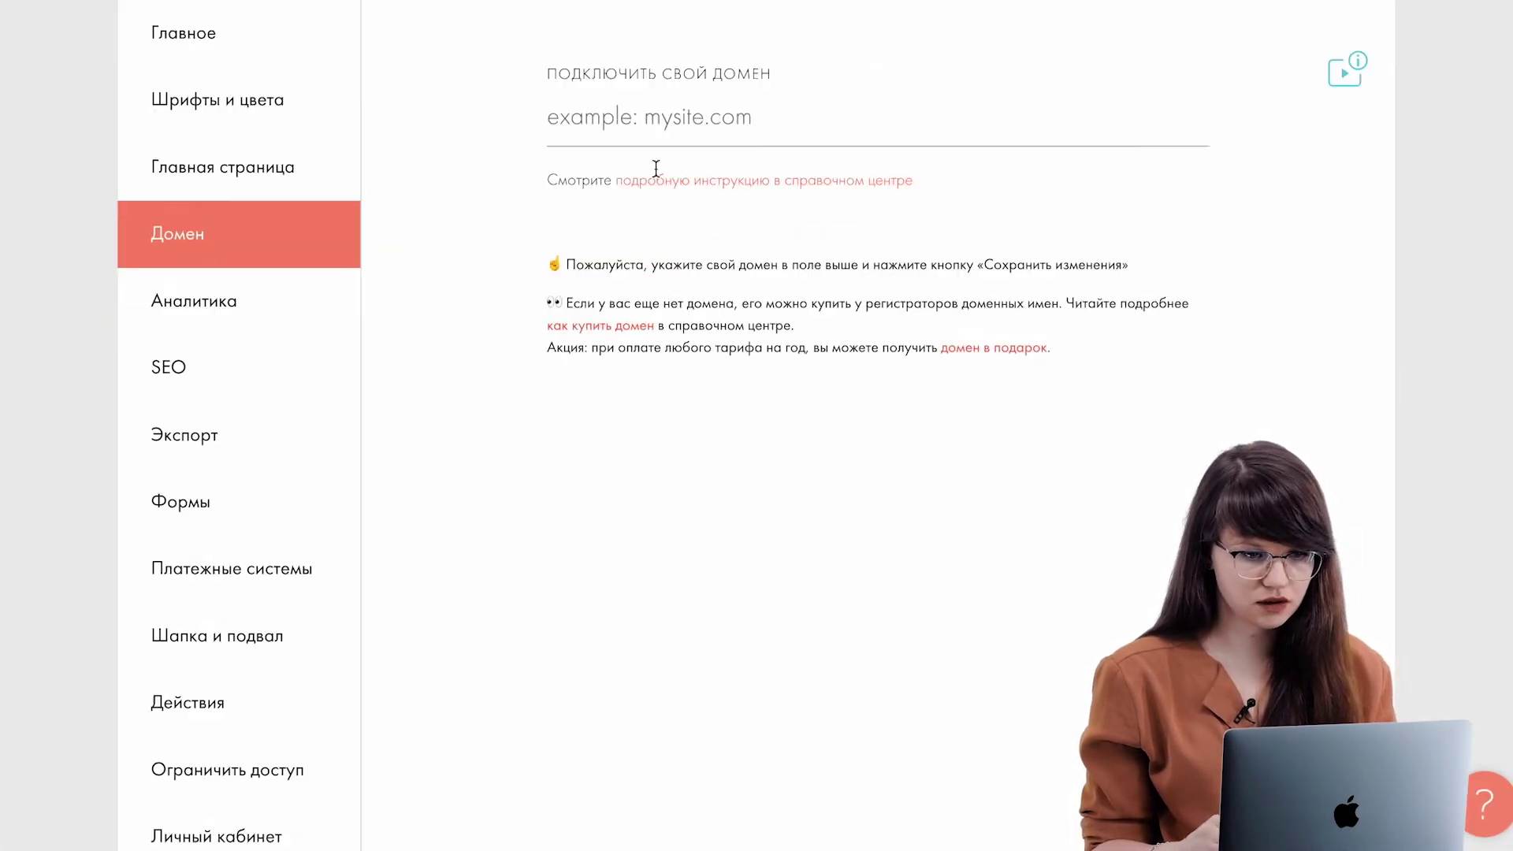
Step: In Tilda, enter blog.helloenglishcentertopru.ru as the site's custom domain
left_click(627, 125)
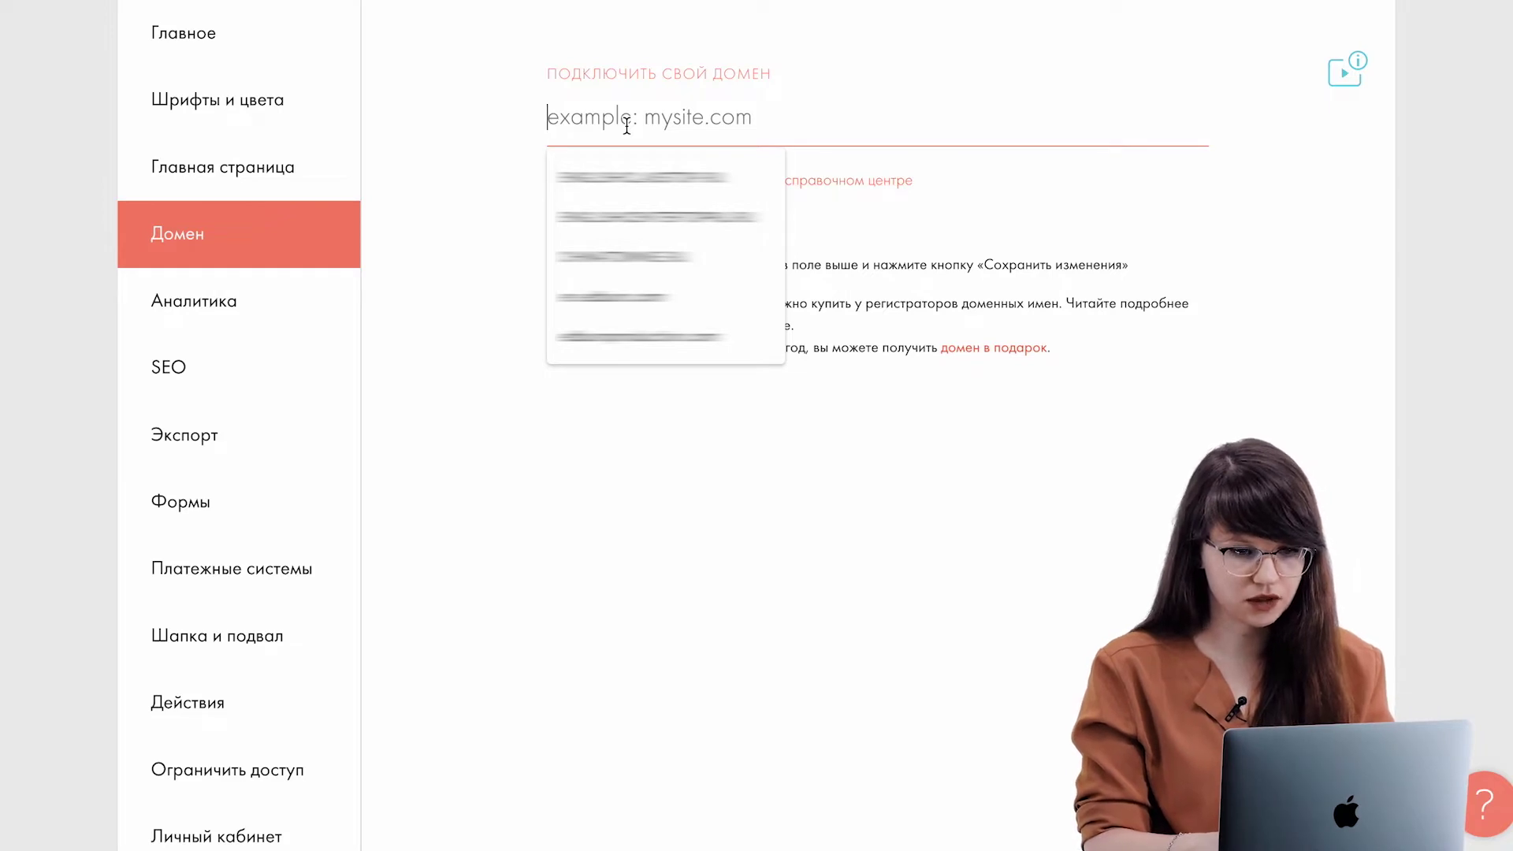
type("n")
key("BackSpace")
type("blog.")
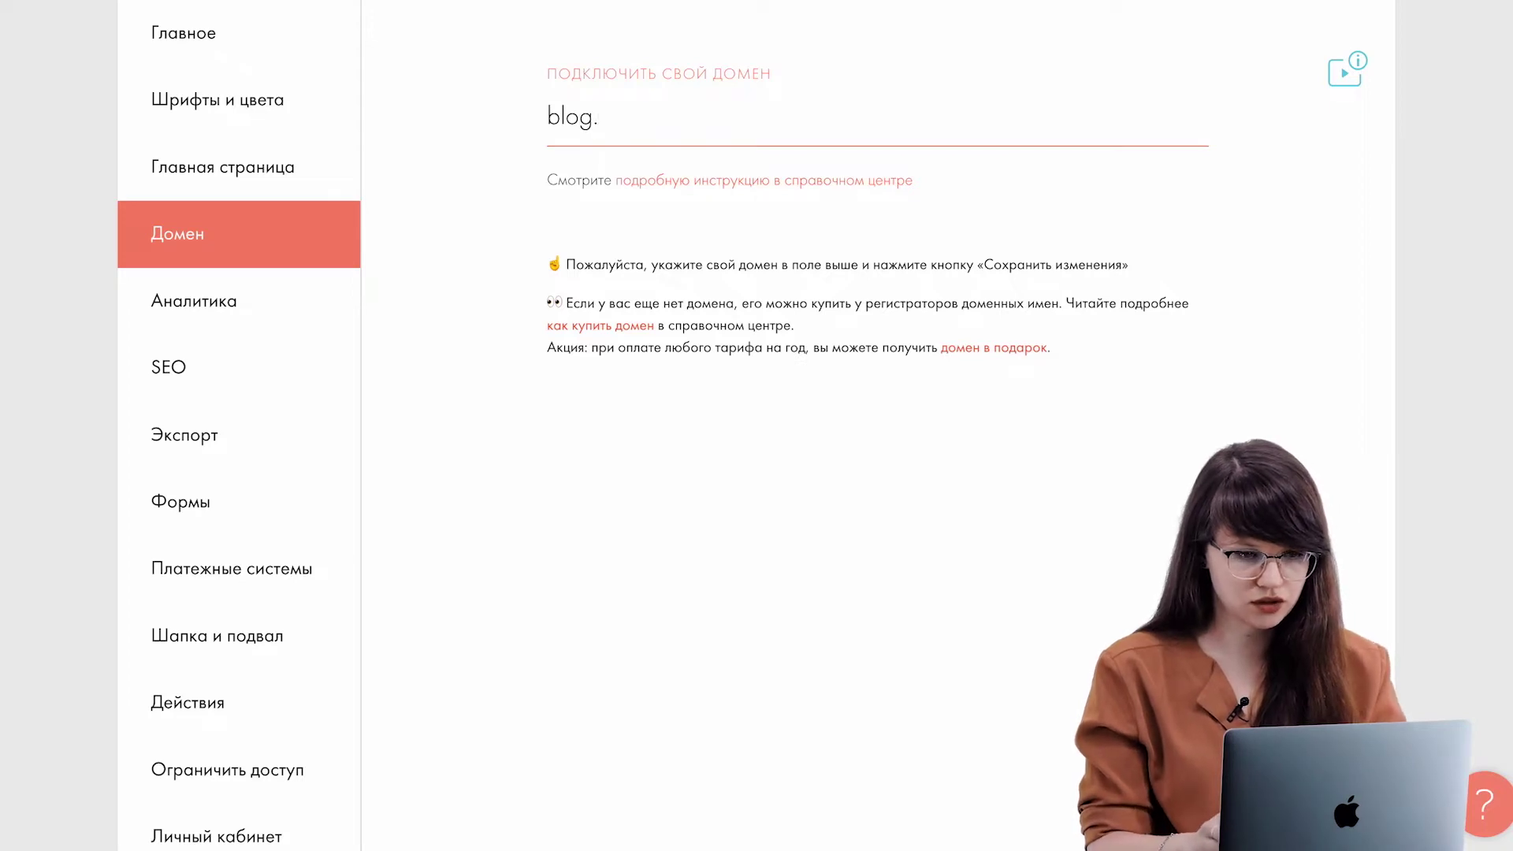
type("helloenglishcentertopru.ru")
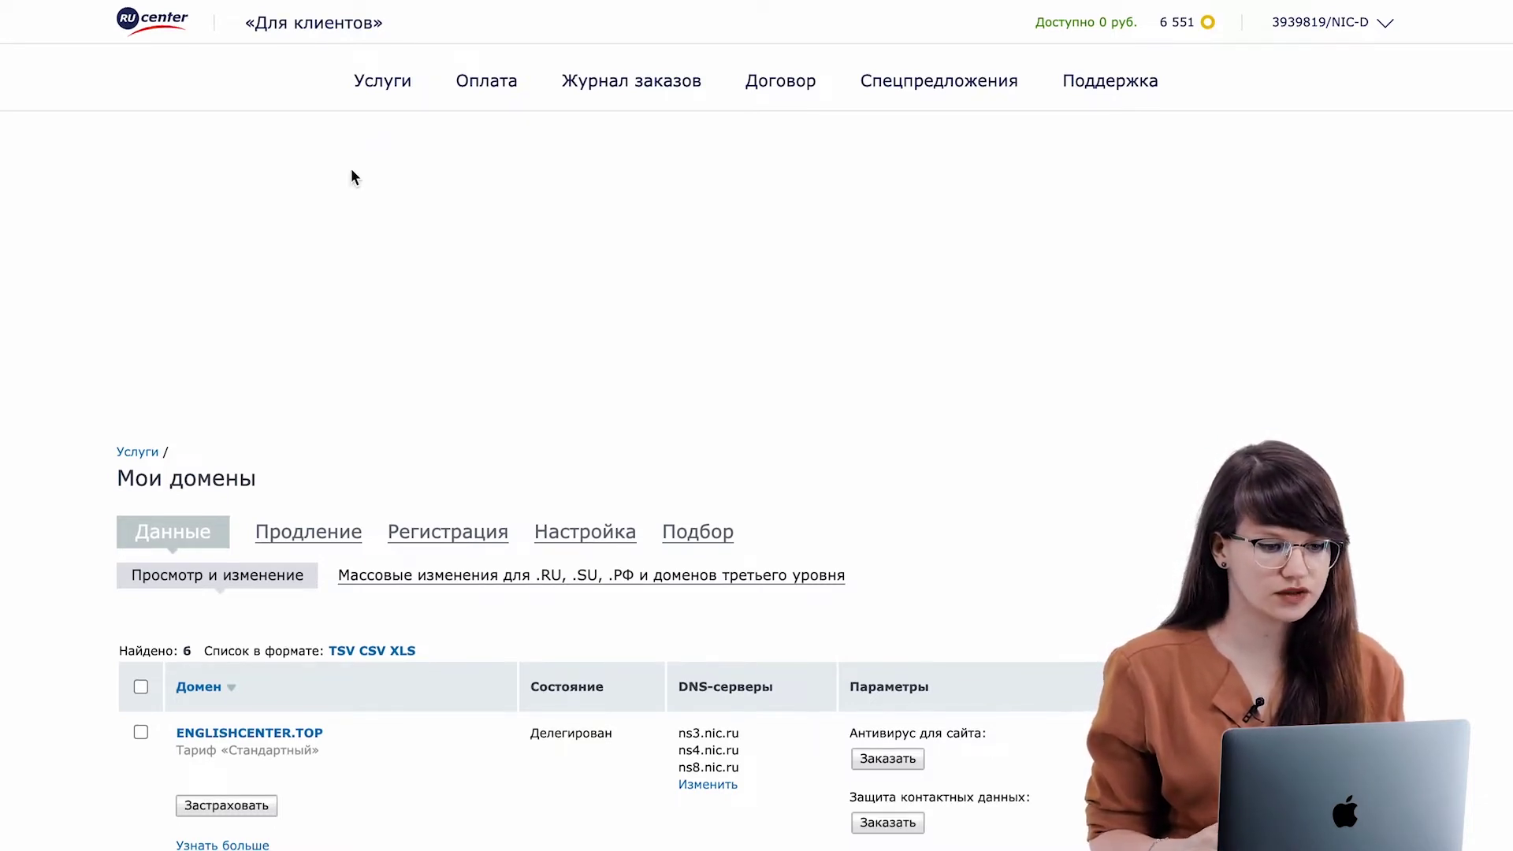
Step: In RU-CENTER, open DNS zone management from the DNS hosting service and show the resource records of helloenglishcentertopru.ru
left_click(313, 32)
scroll(537, 200, "down", 5)
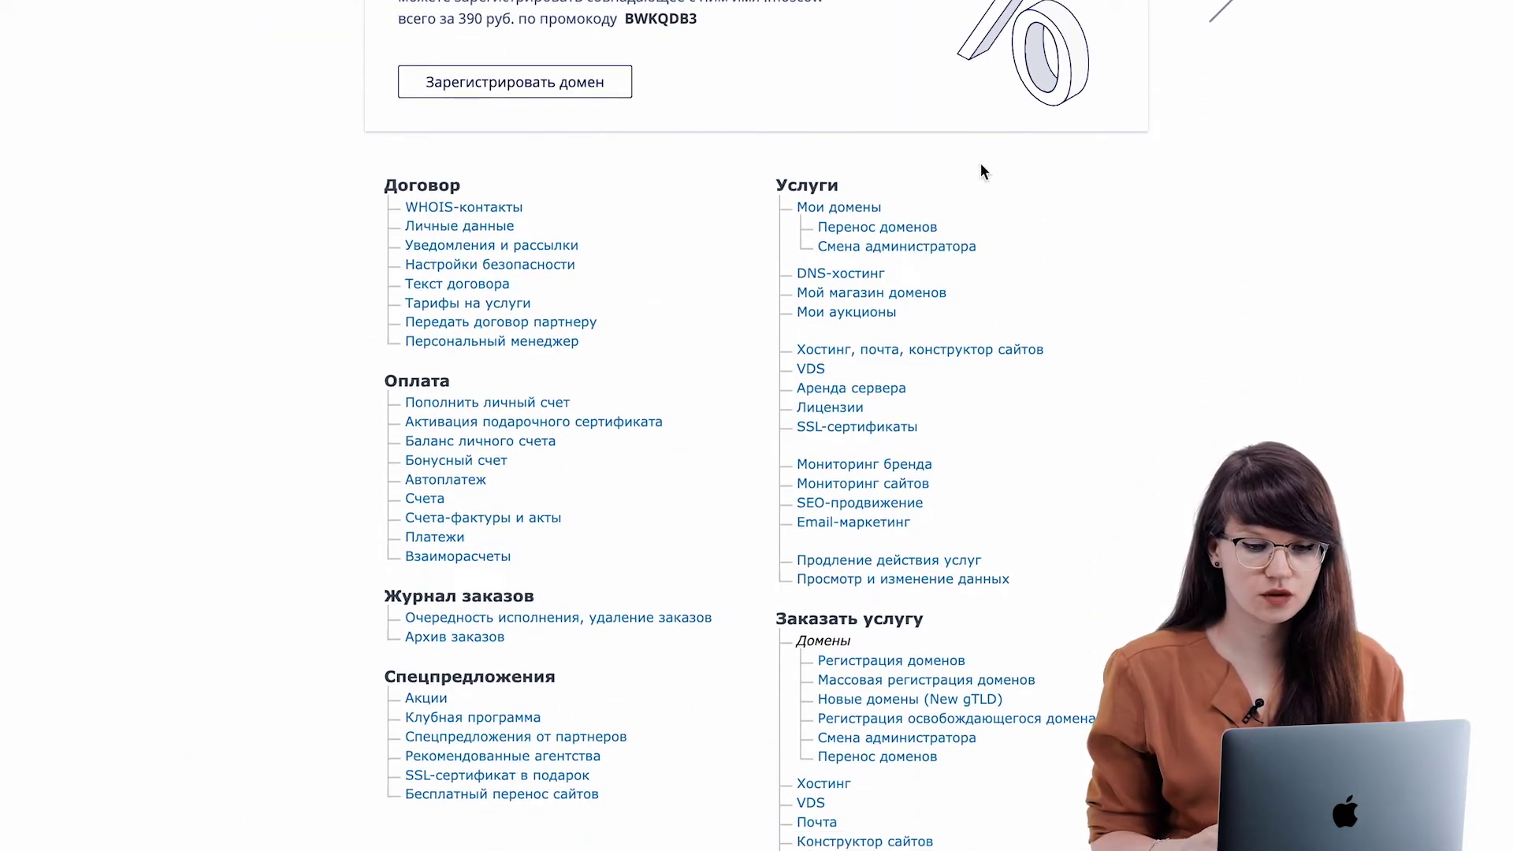
left_click(856, 281)
scroll(857, 285, "down", 4)
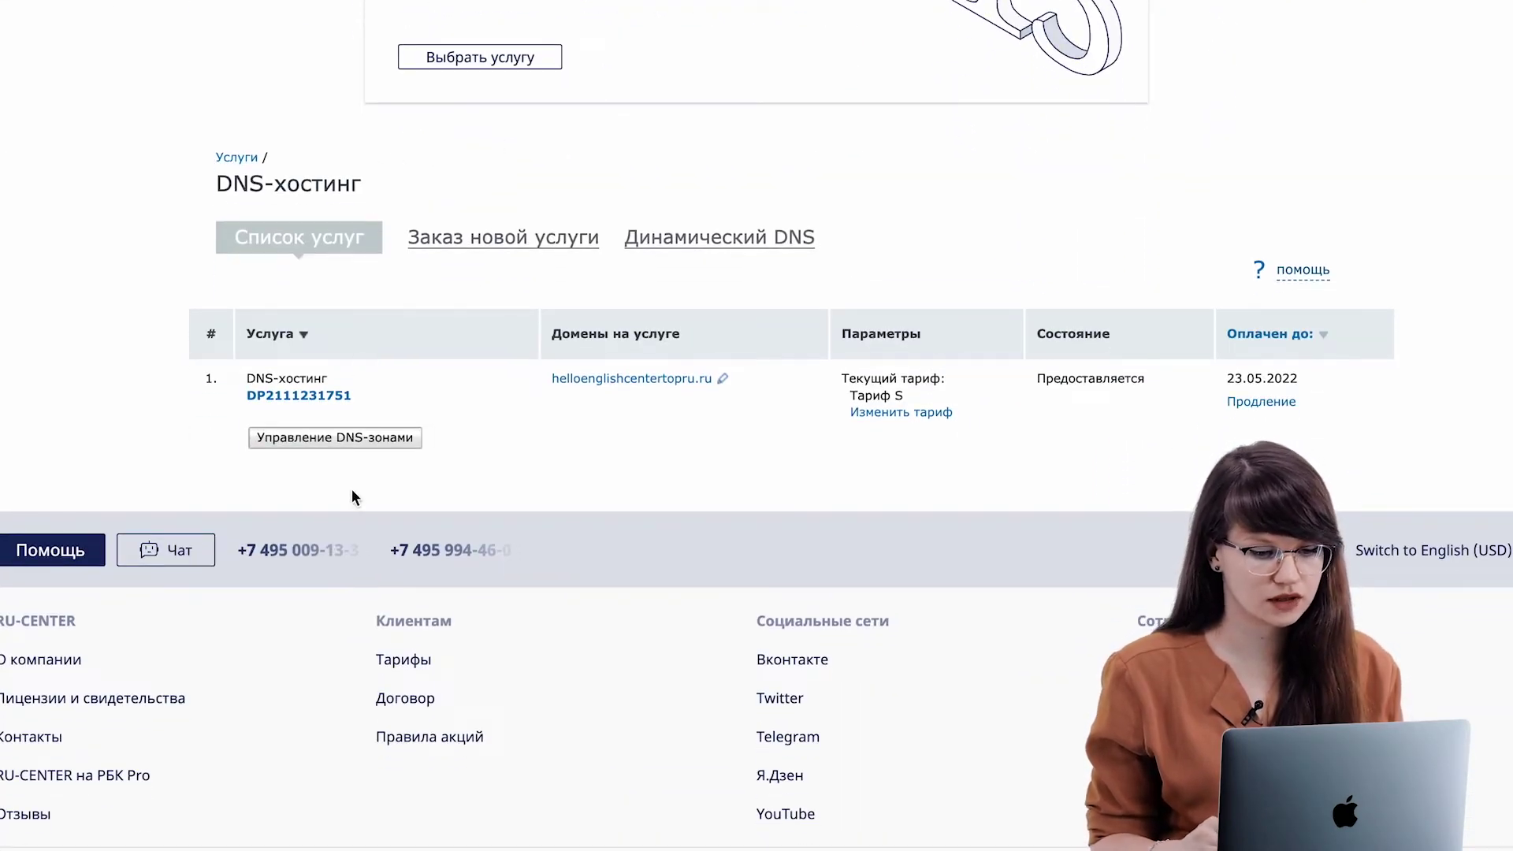
left_click(342, 443)
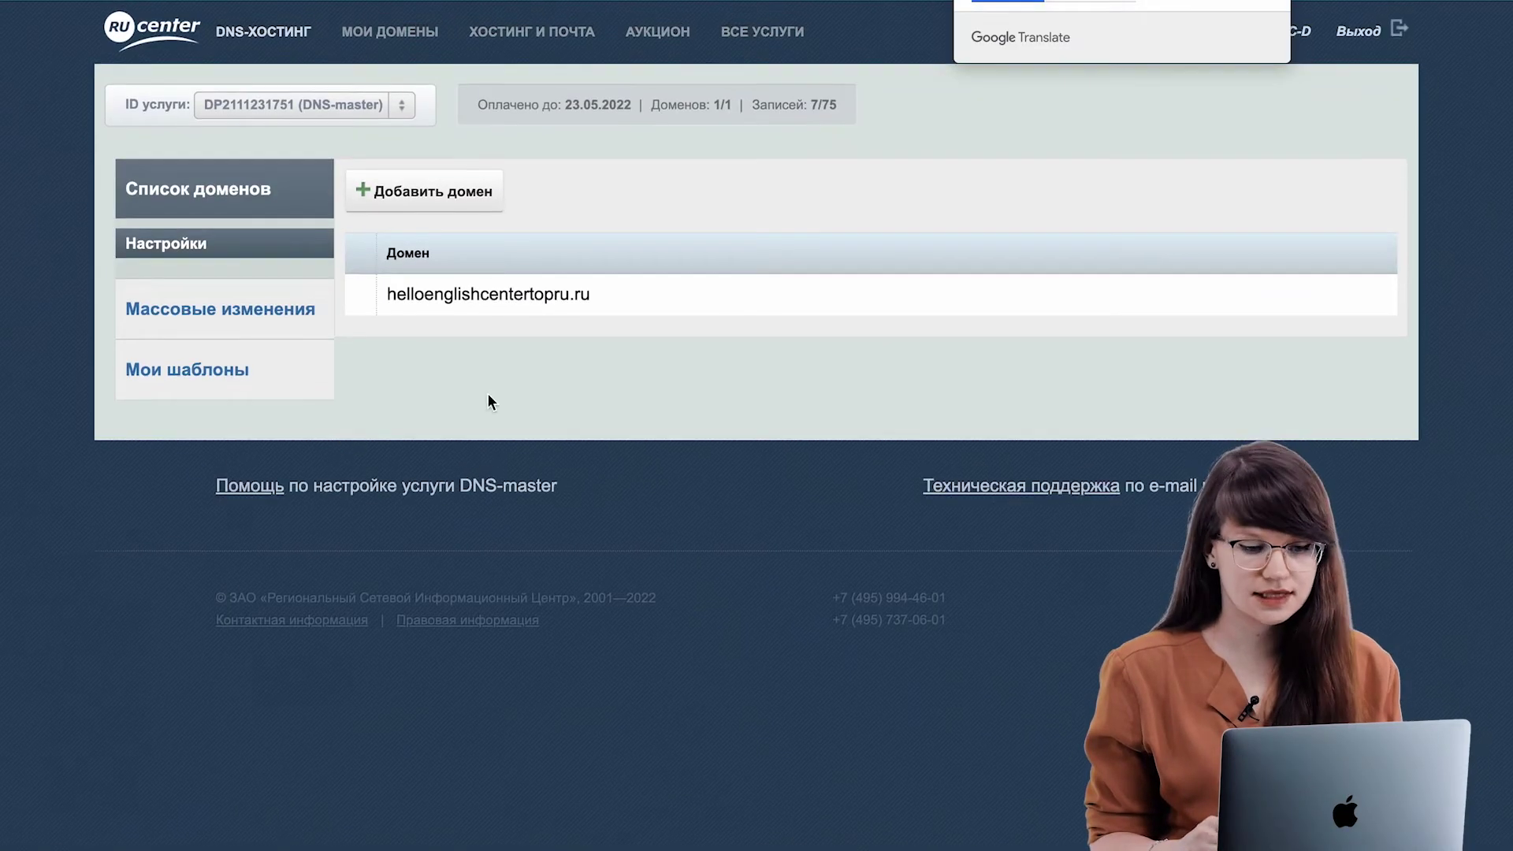
left_click(510, 299)
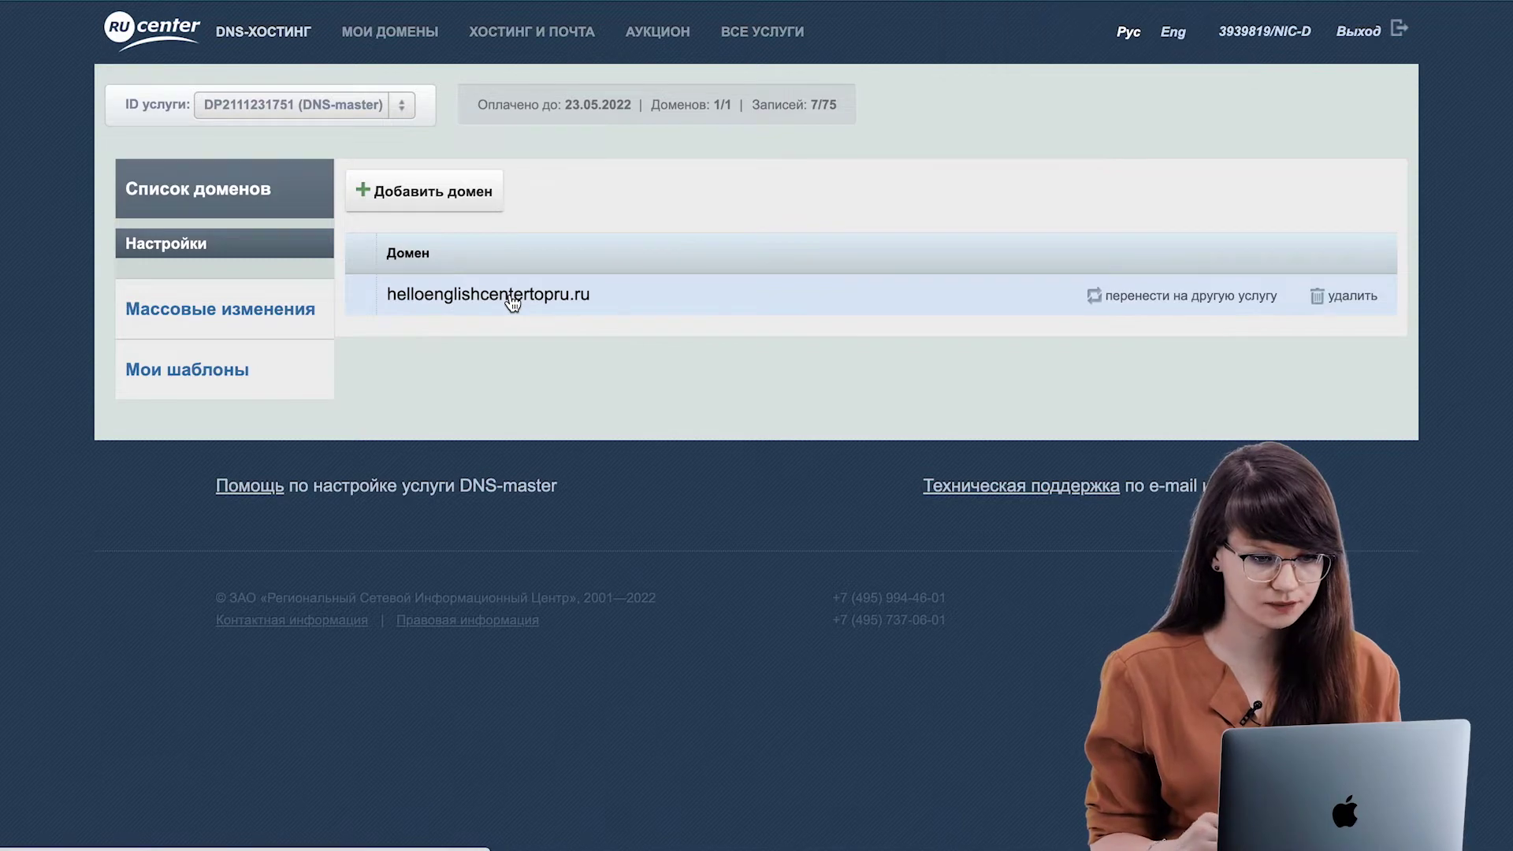
scroll(512, 303, "down", 1)
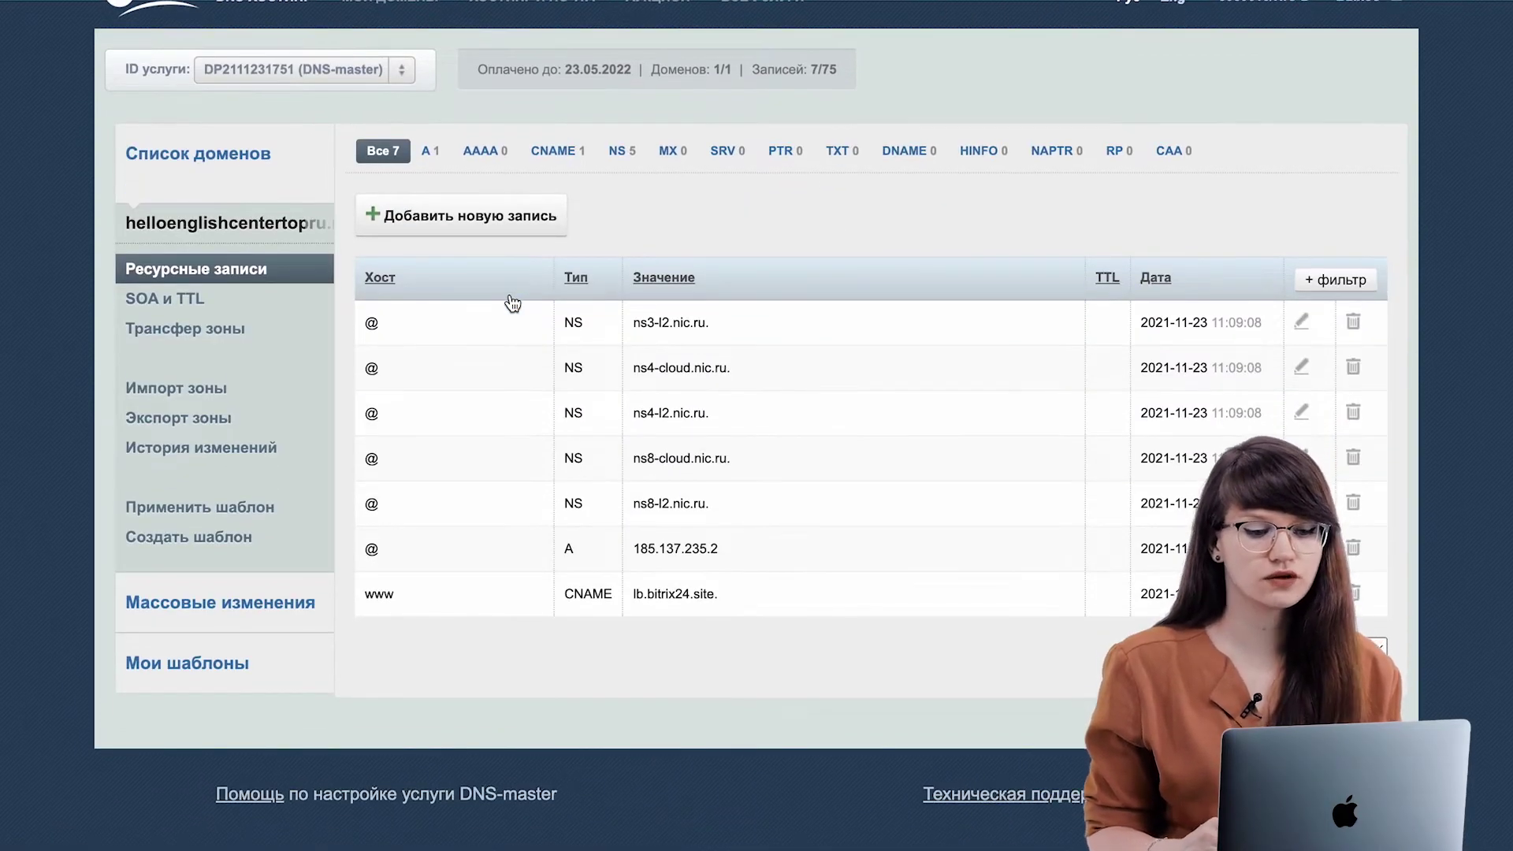
scroll(512, 304, "up", 1)
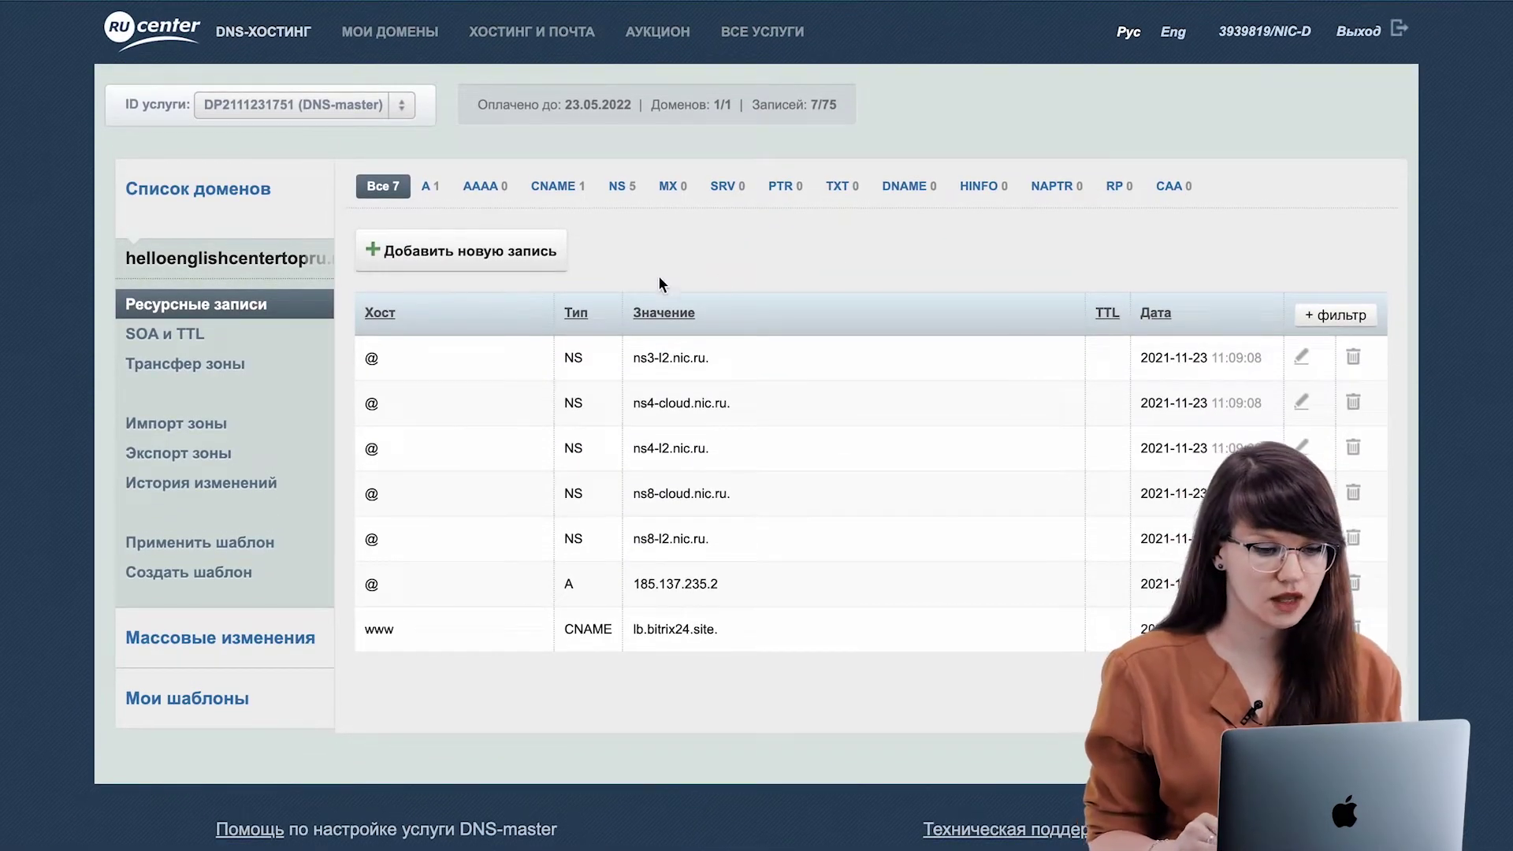
Step: Start a new A record in the zone and name it blog, copying the subdomain from the domain entered in Tilda
left_click(503, 261)
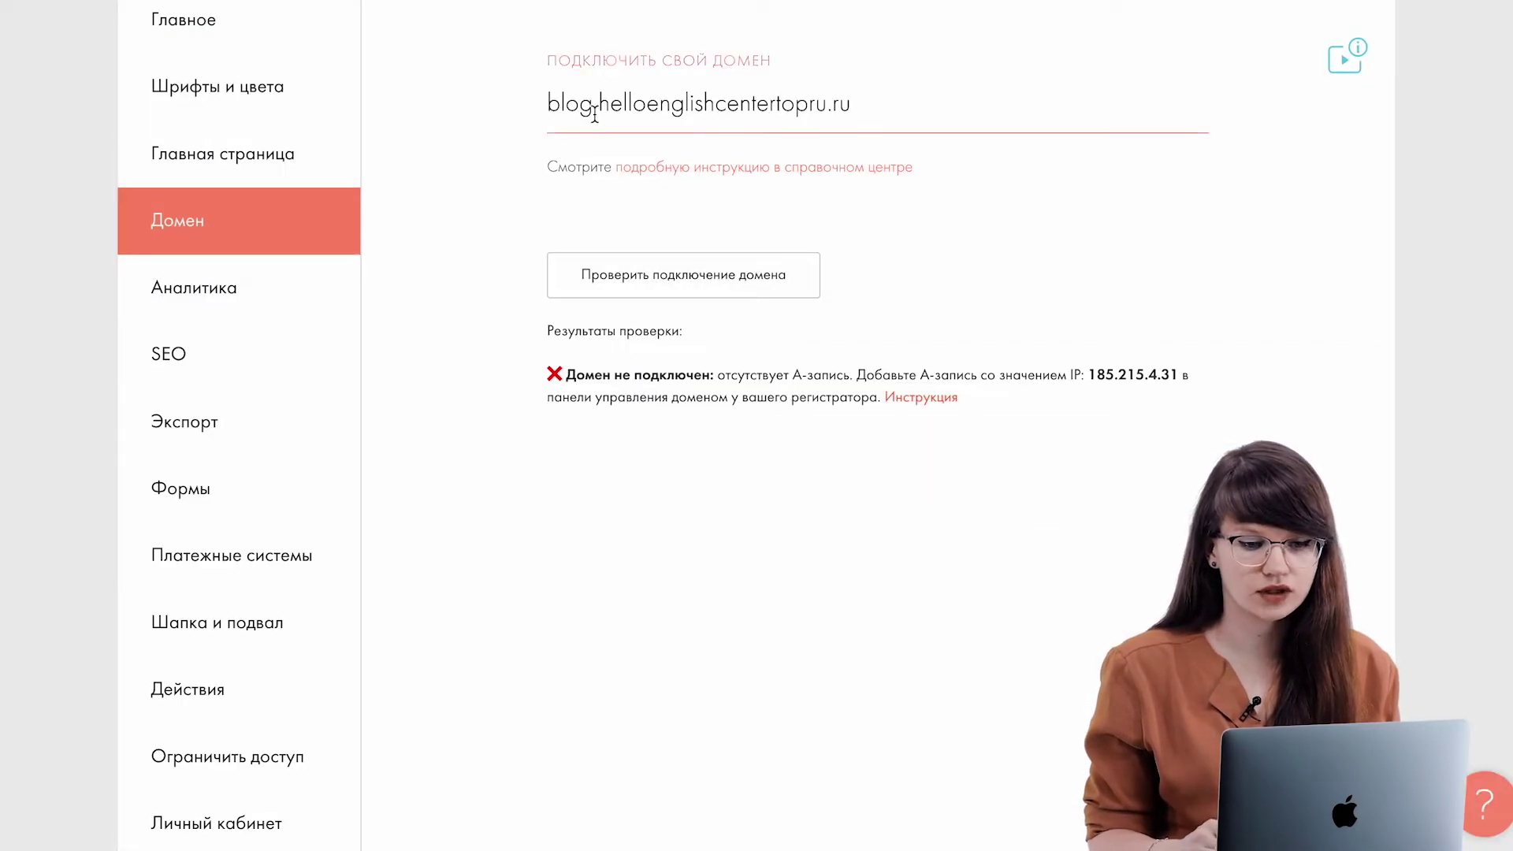
left_click_drag(596, 112, 550, 105)
key("super+c")
left_click(576, 113)
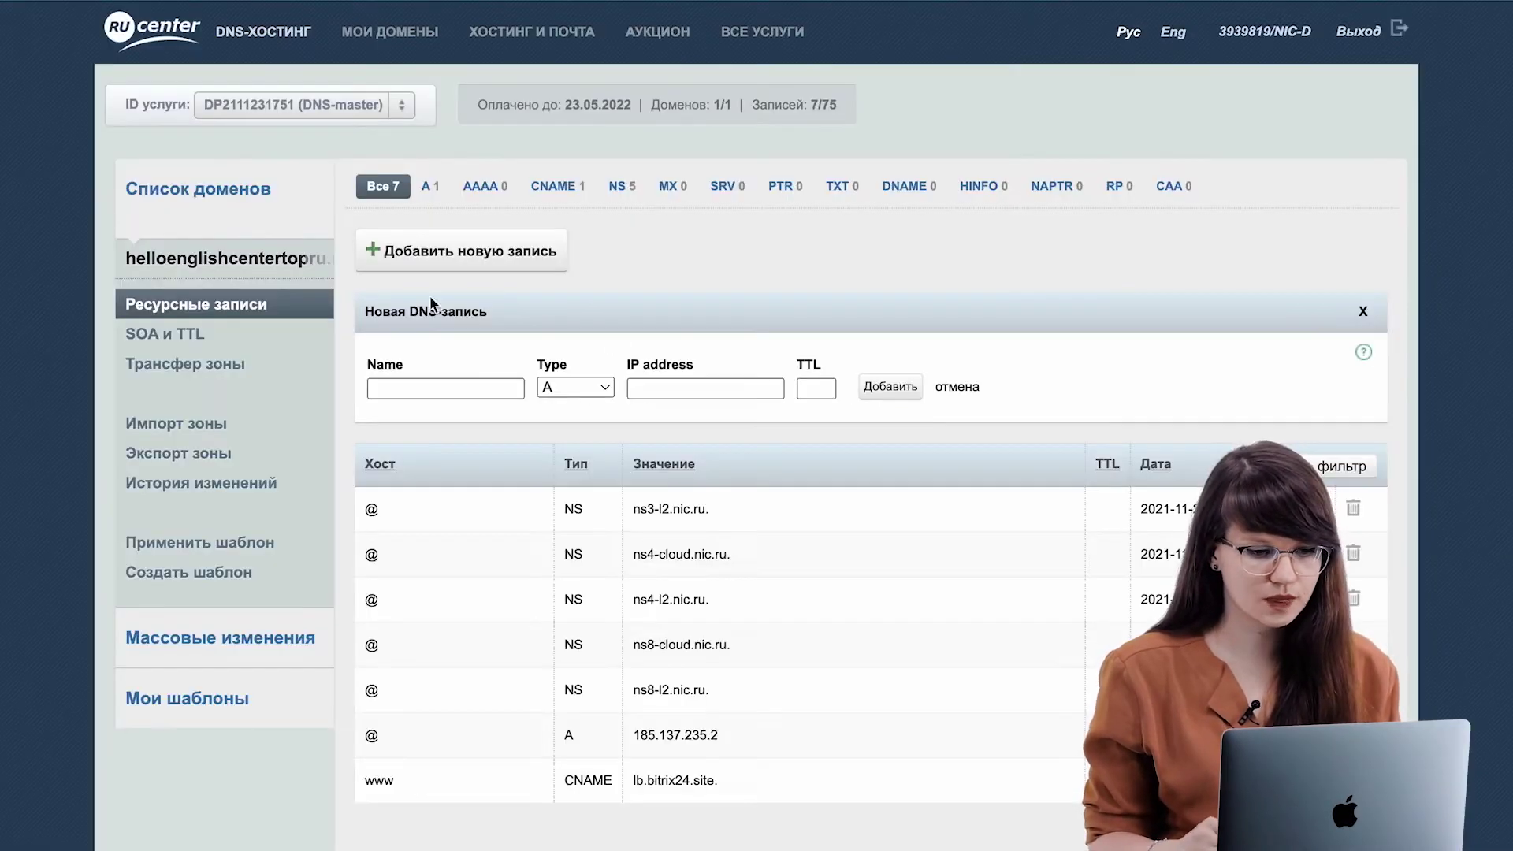
left_click(423, 389)
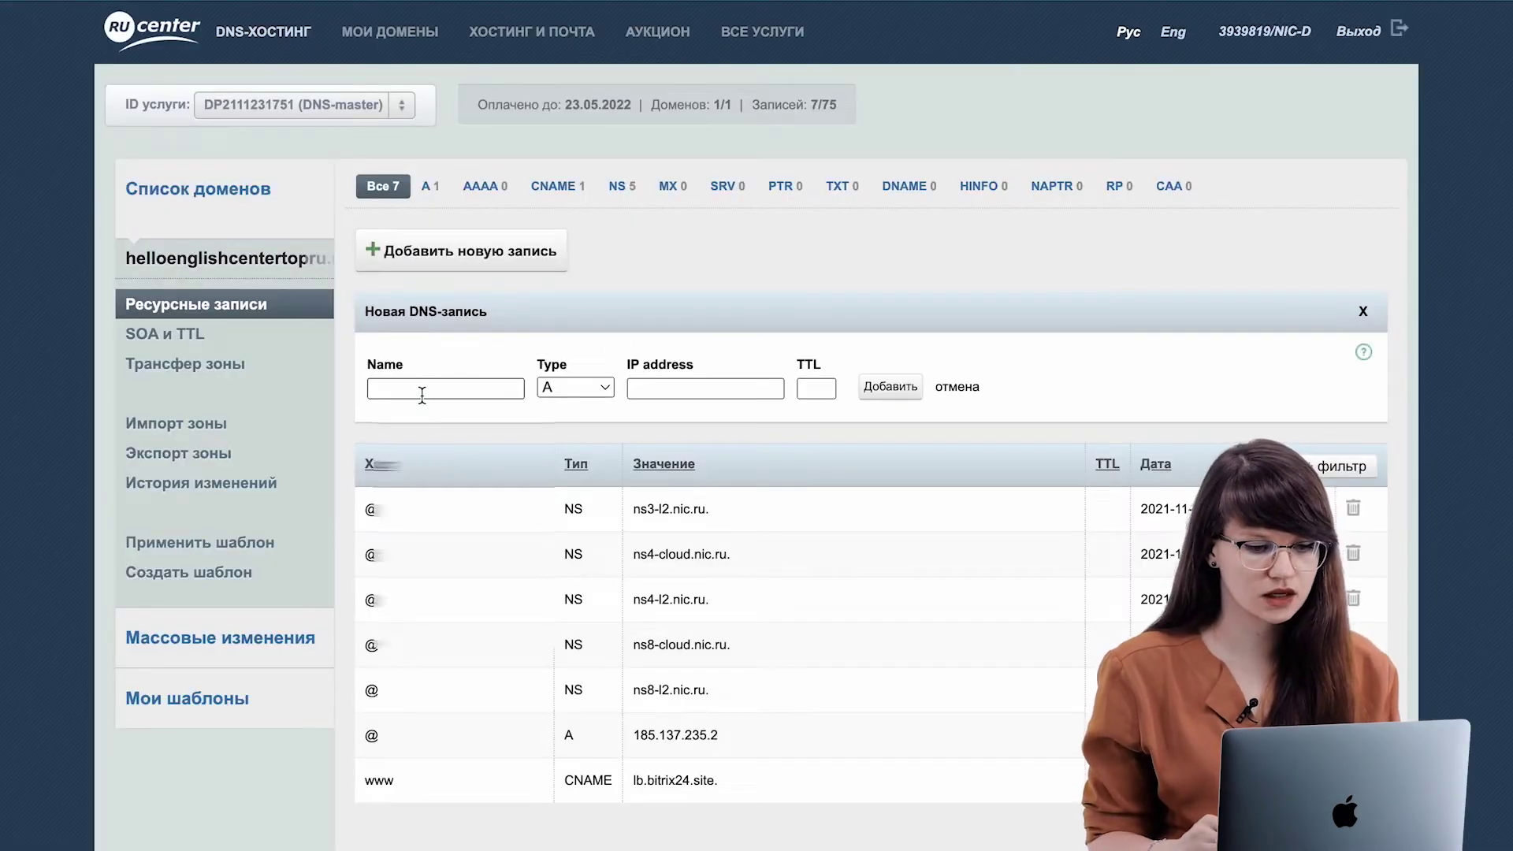
key("super+v")
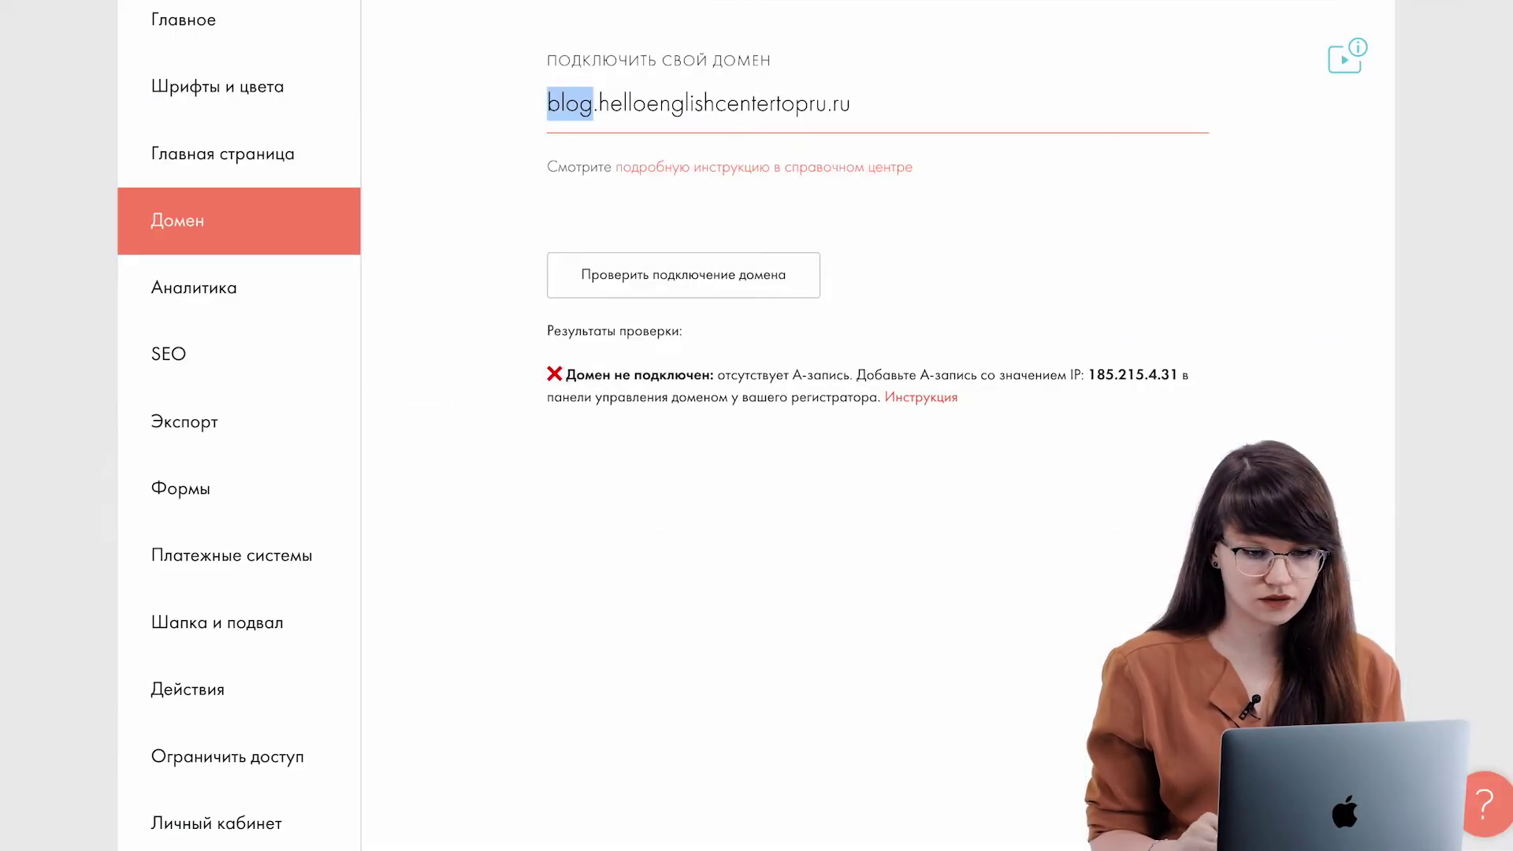
Step: Copy the IP address 185.215.4.31 from Tilda's domain check into the blog A record and add the record
left_click(1093, 378)
left_click_drag(1092, 378, 1176, 378)
key("super+c")
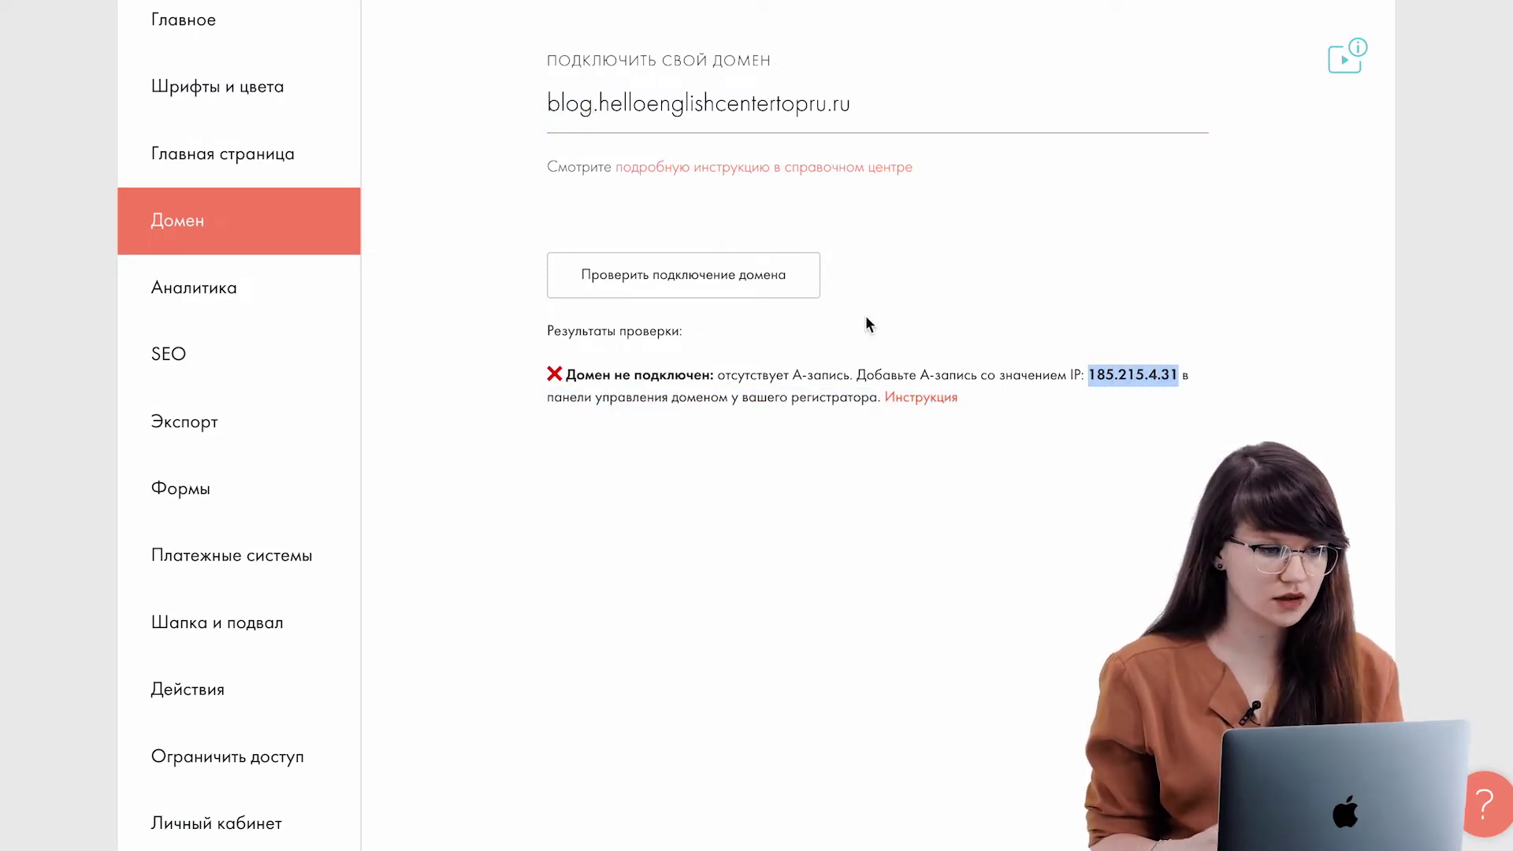
left_click(253, 24)
left_click(694, 389)
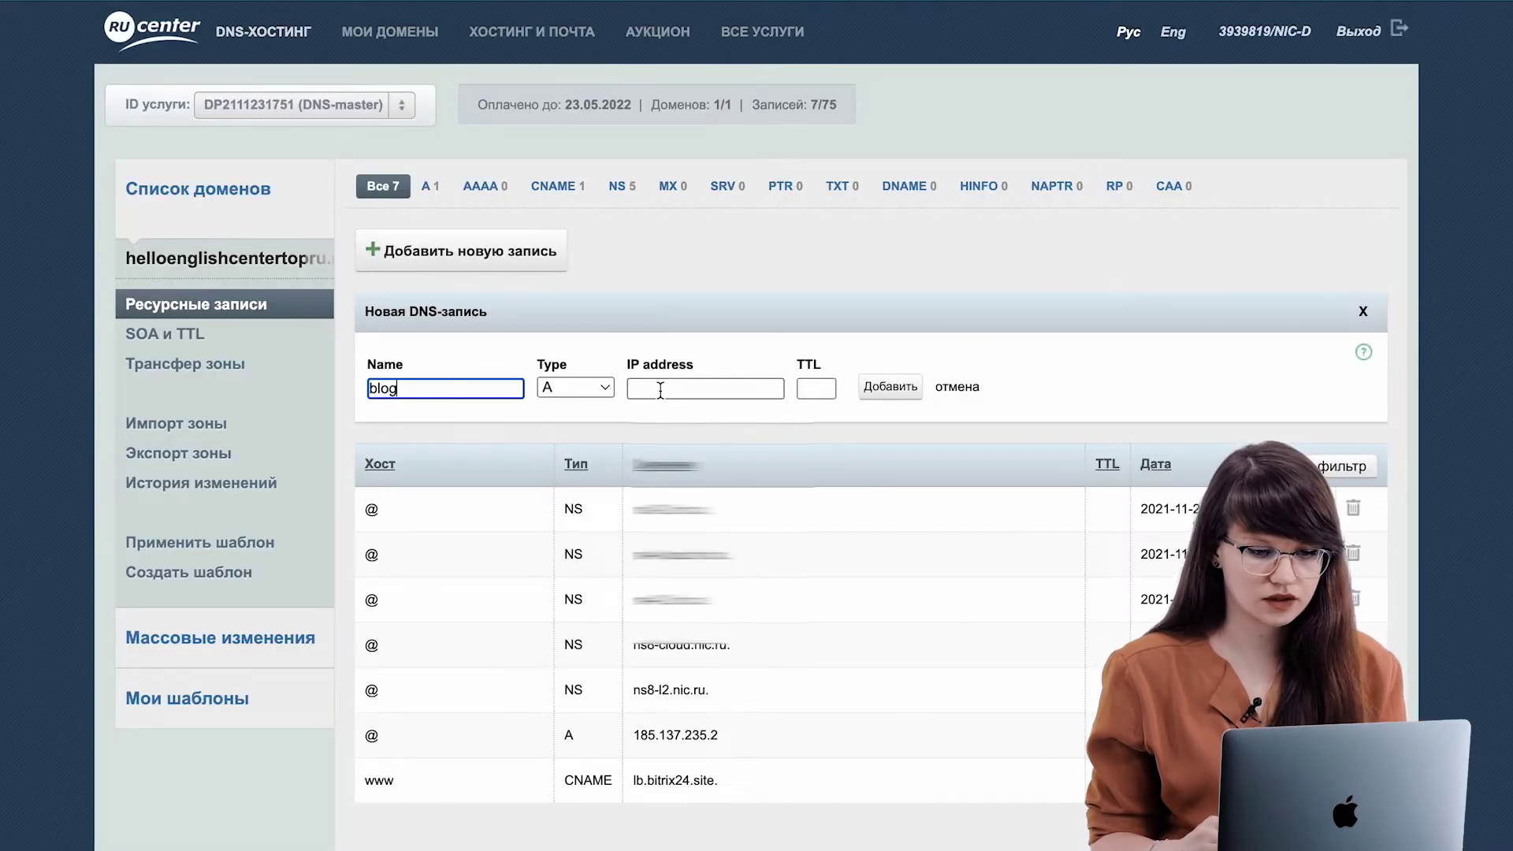
left_click(736, 419)
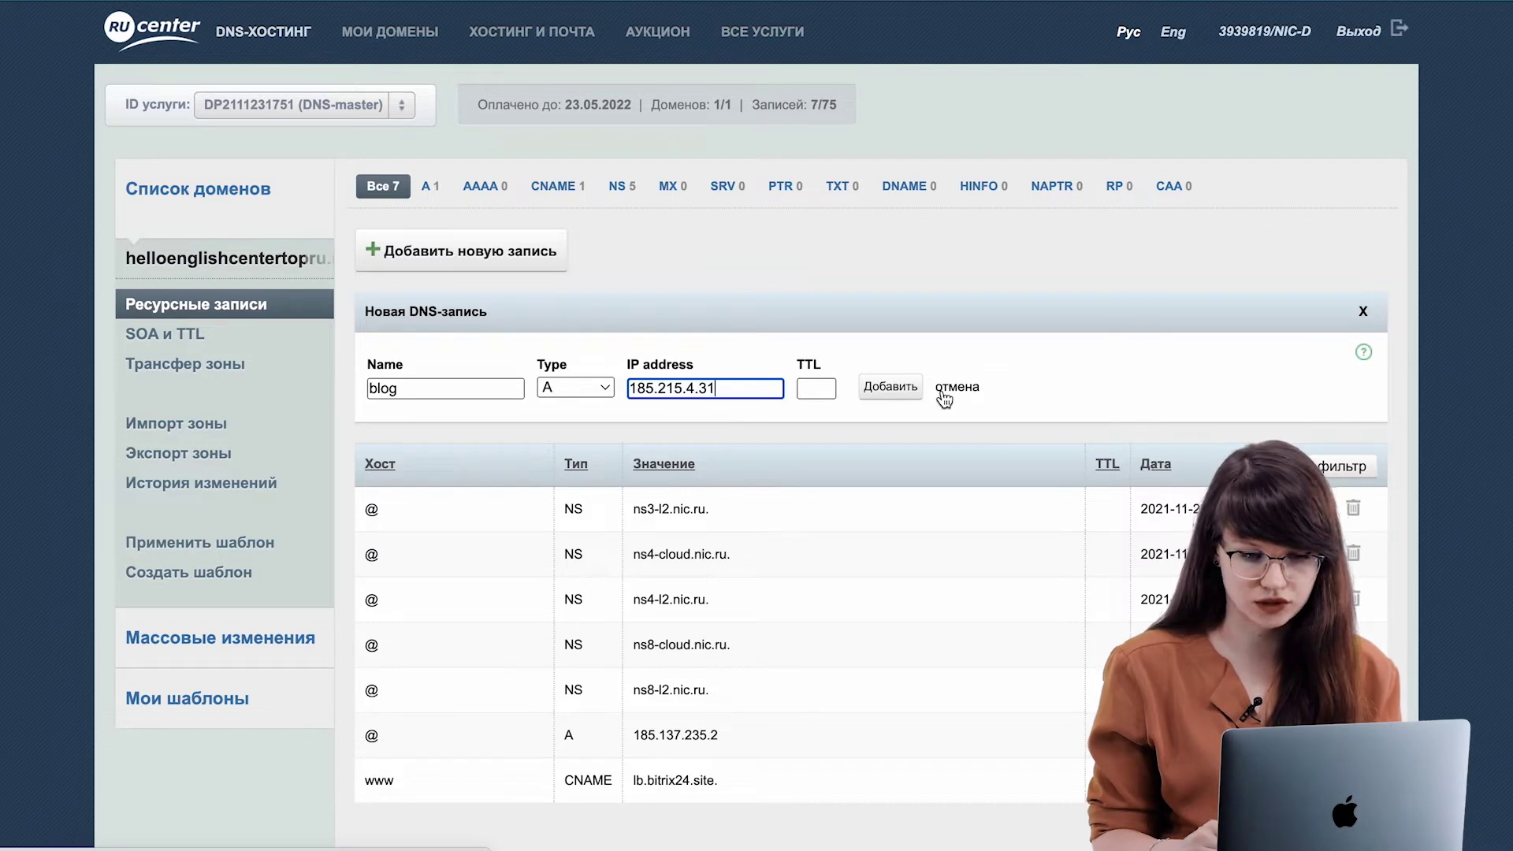
left_click(891, 388)
scroll(889, 397, "down", 3)
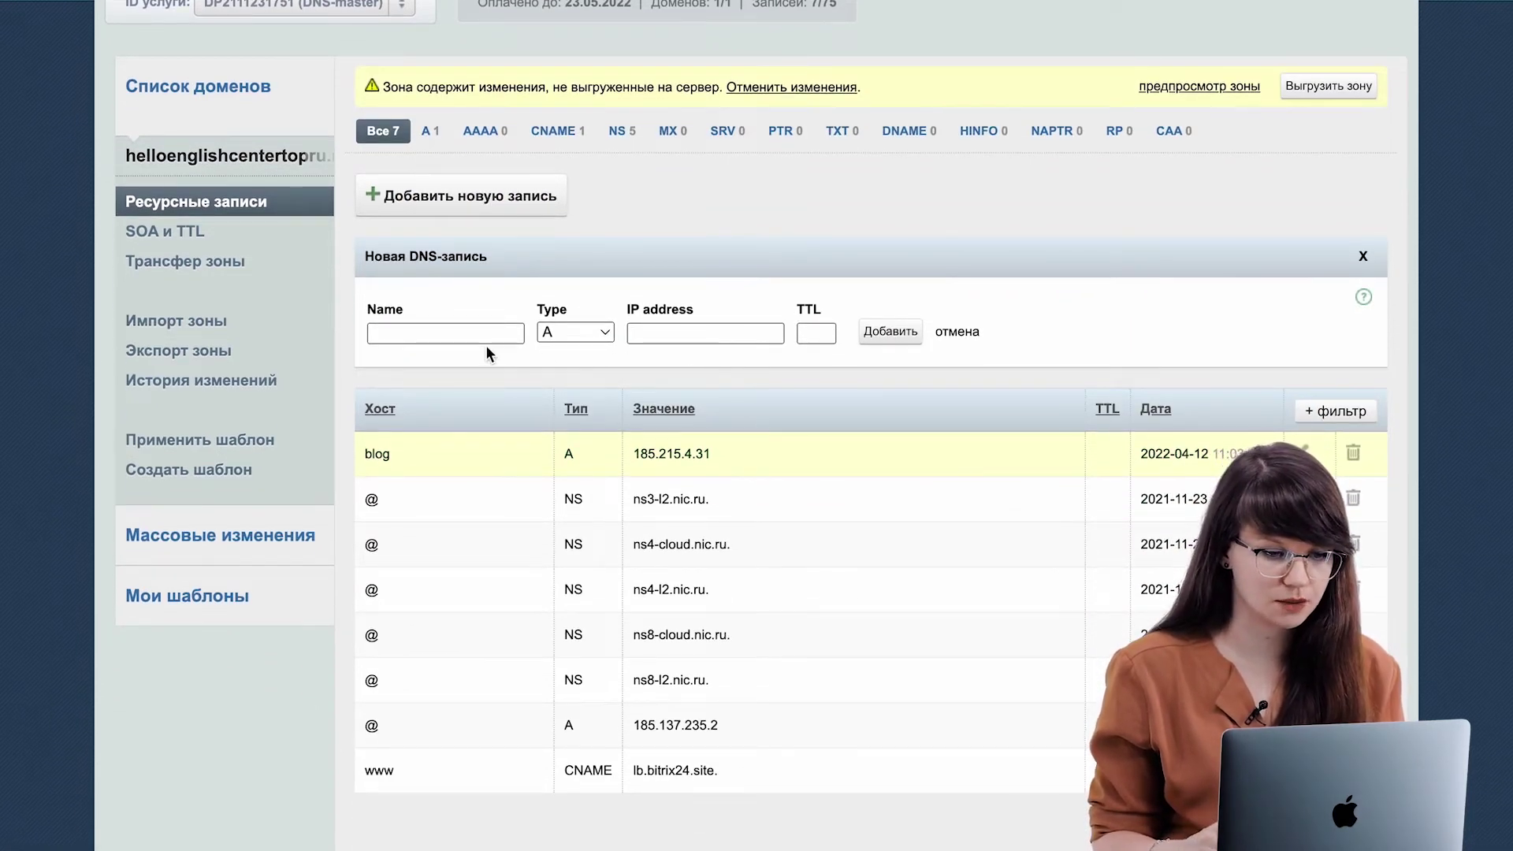
left_click(434, 334)
type("w")
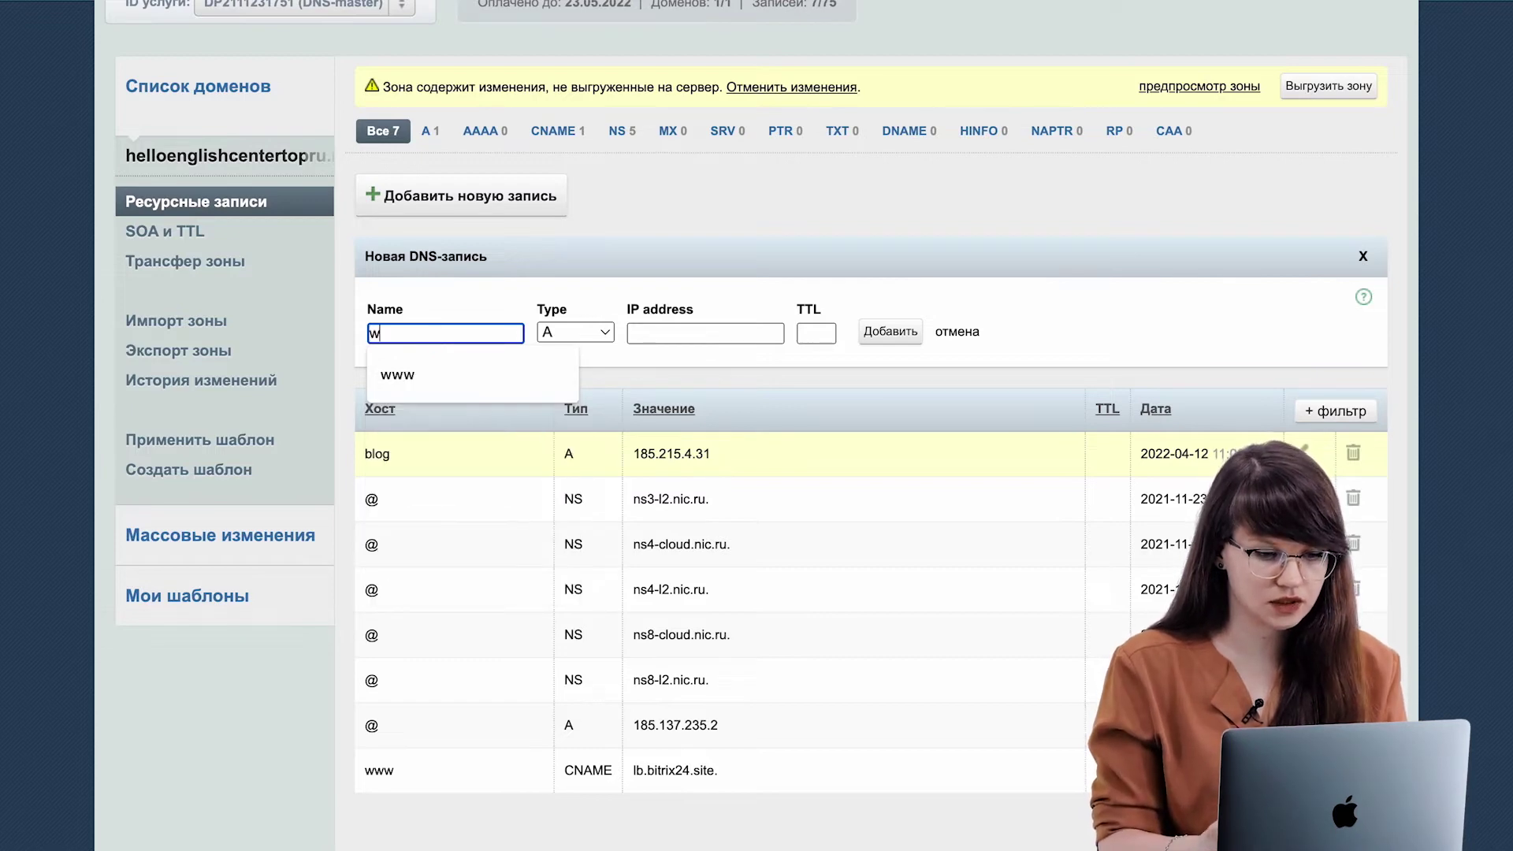
type("ww.")
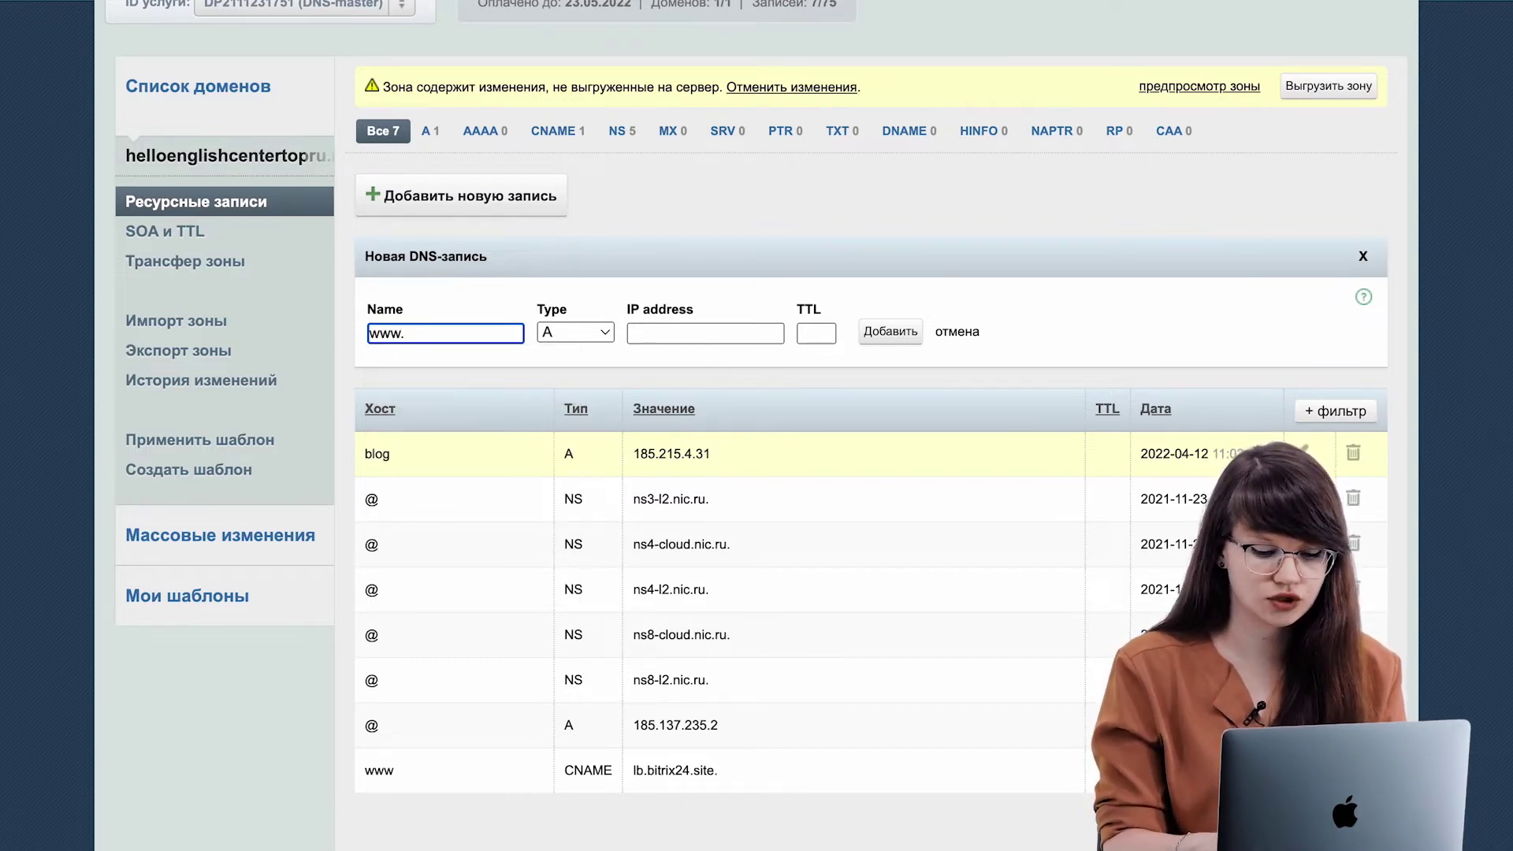
type("blog")
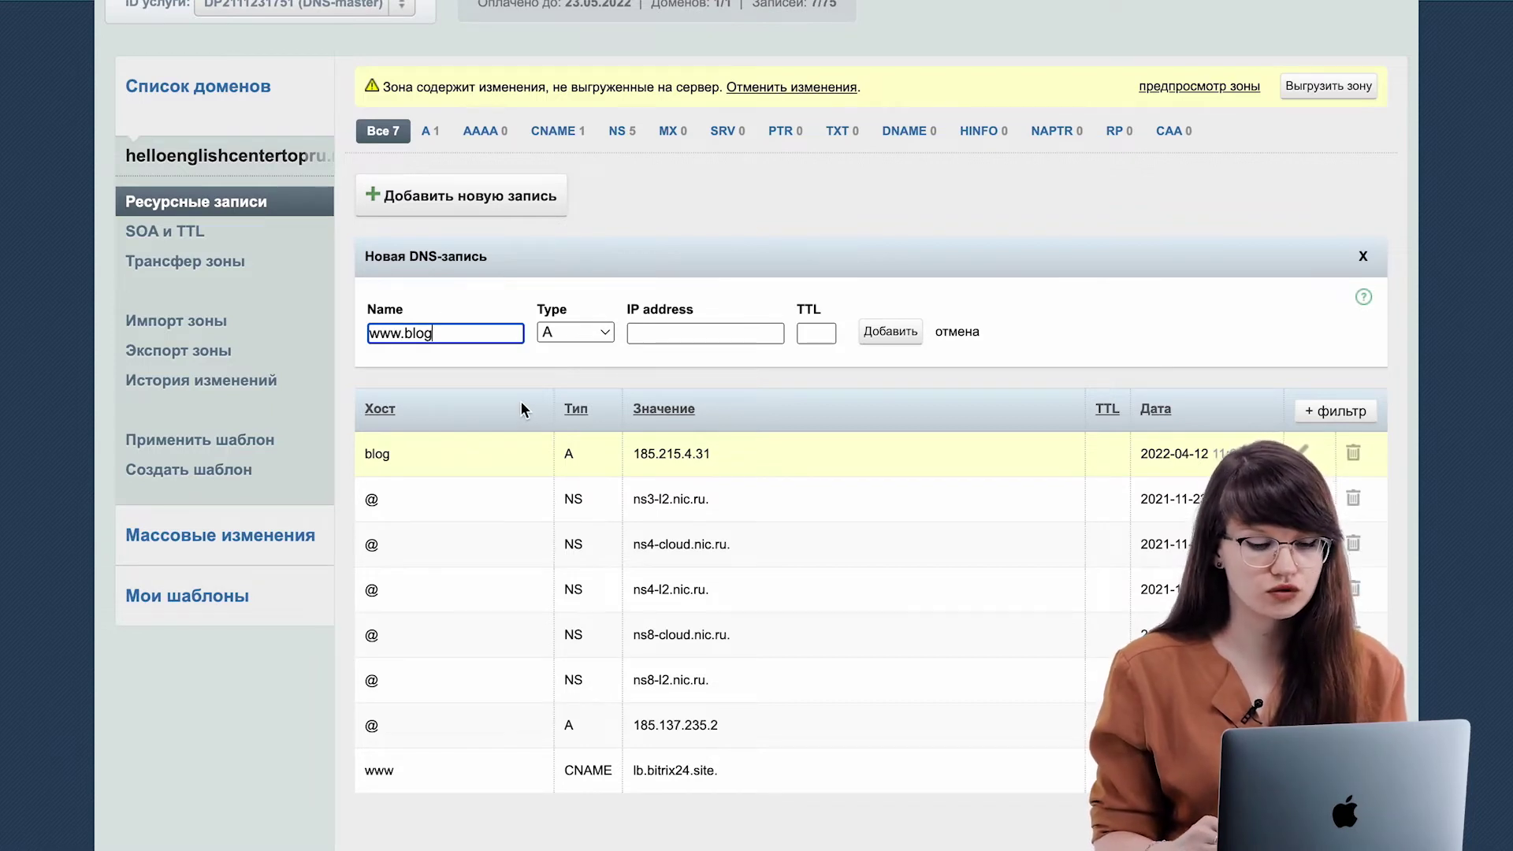
scroll(522, 410, "down", 1)
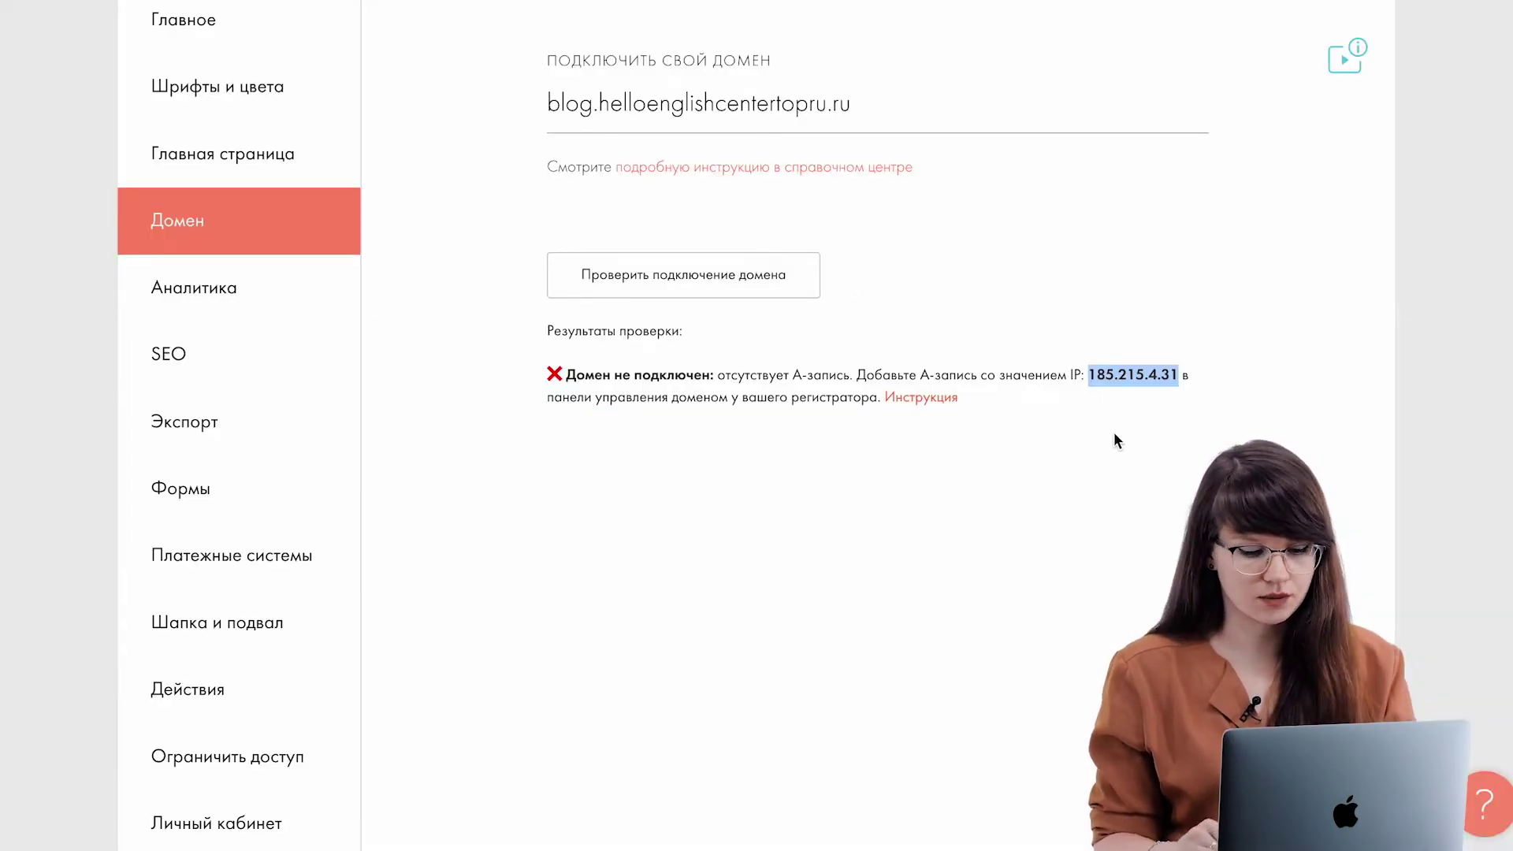
left_click(1118, 438)
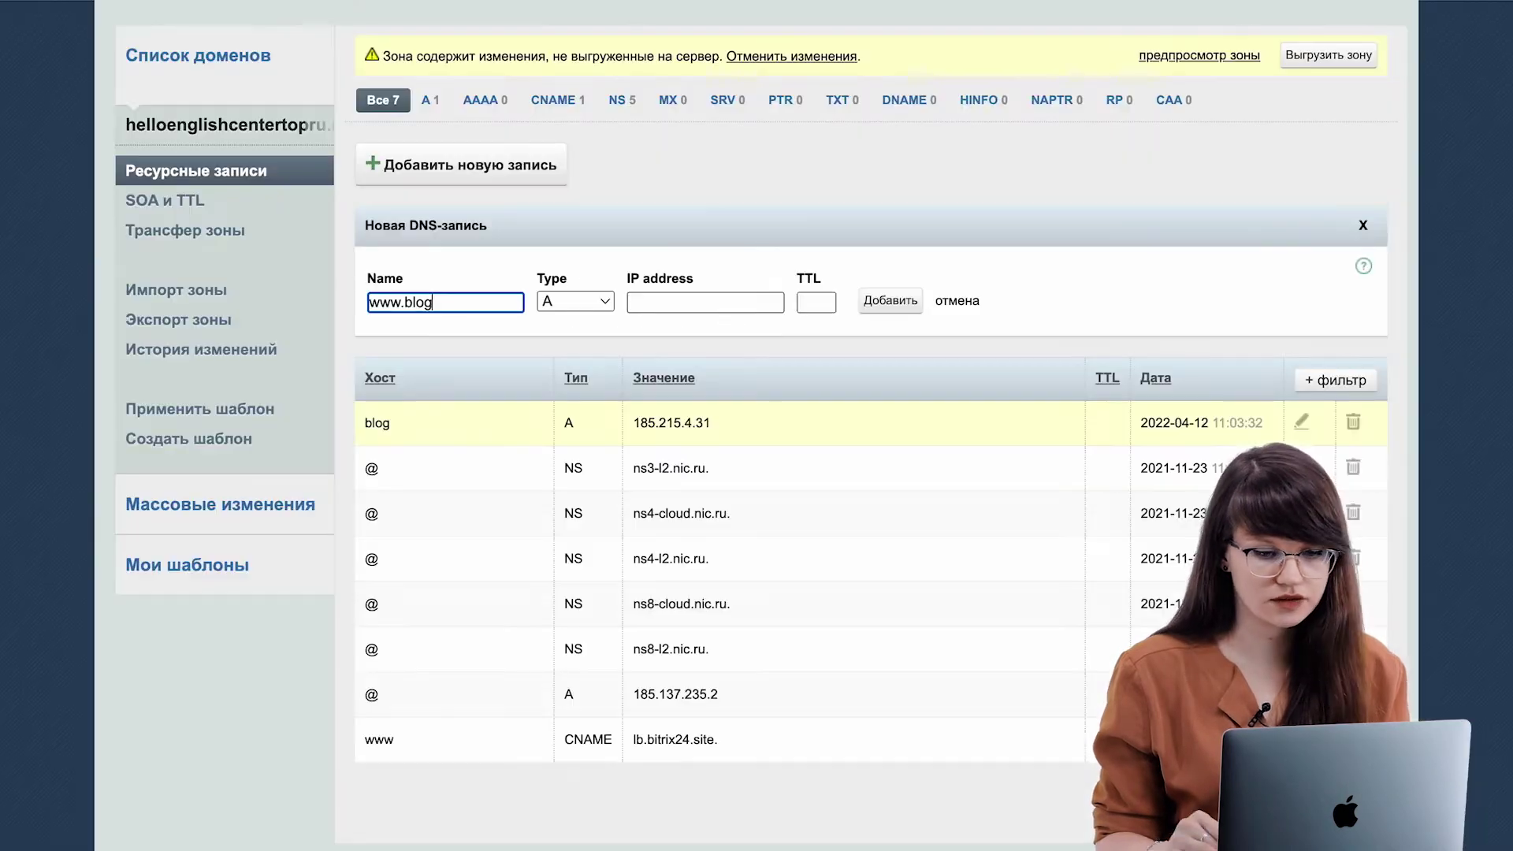
left_click(735, 297)
key("super+v")
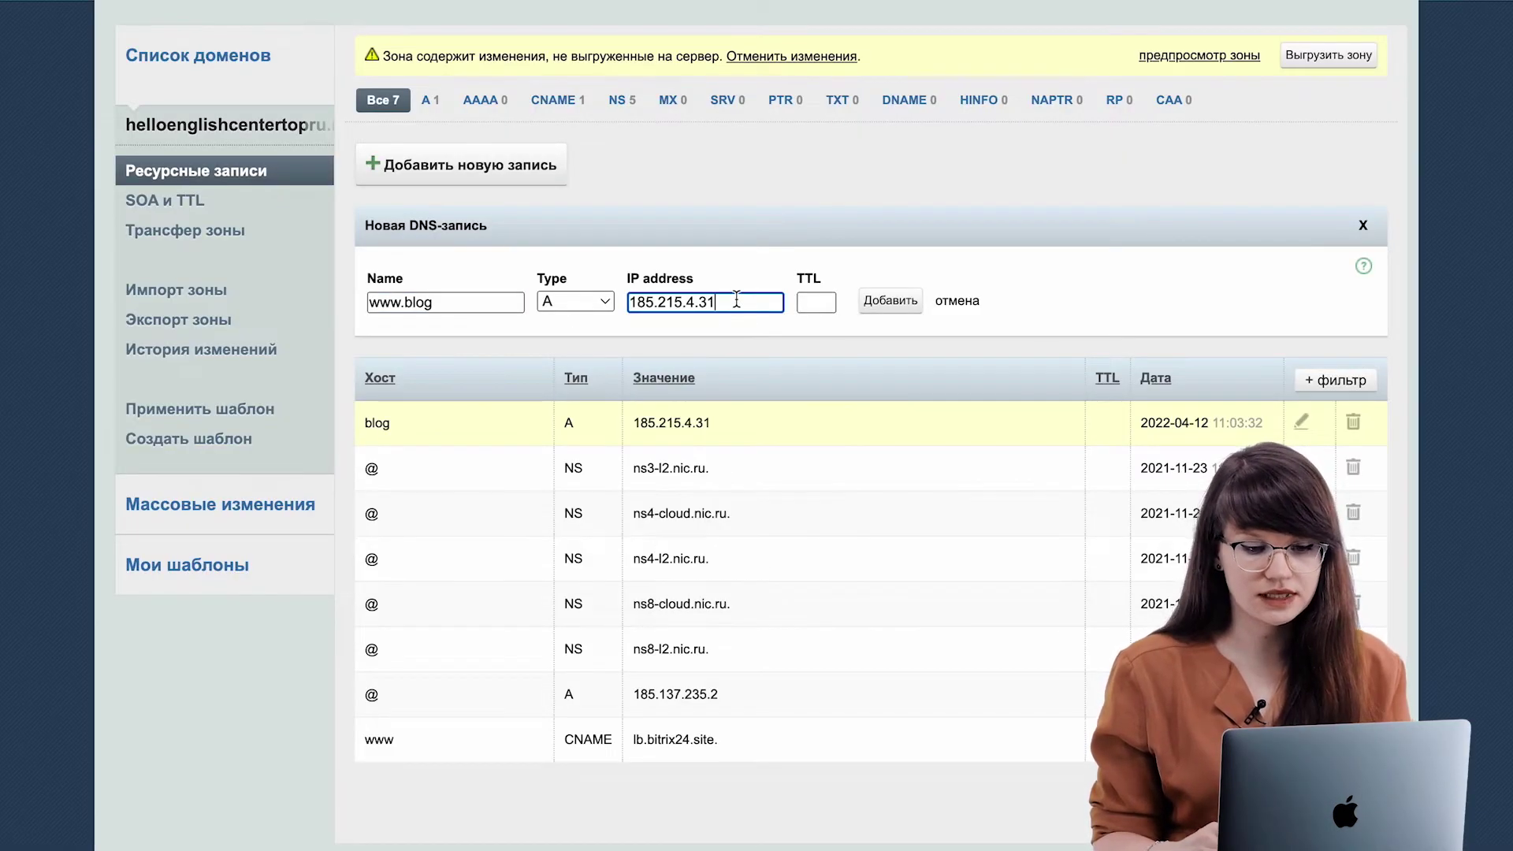
left_click(888, 307)
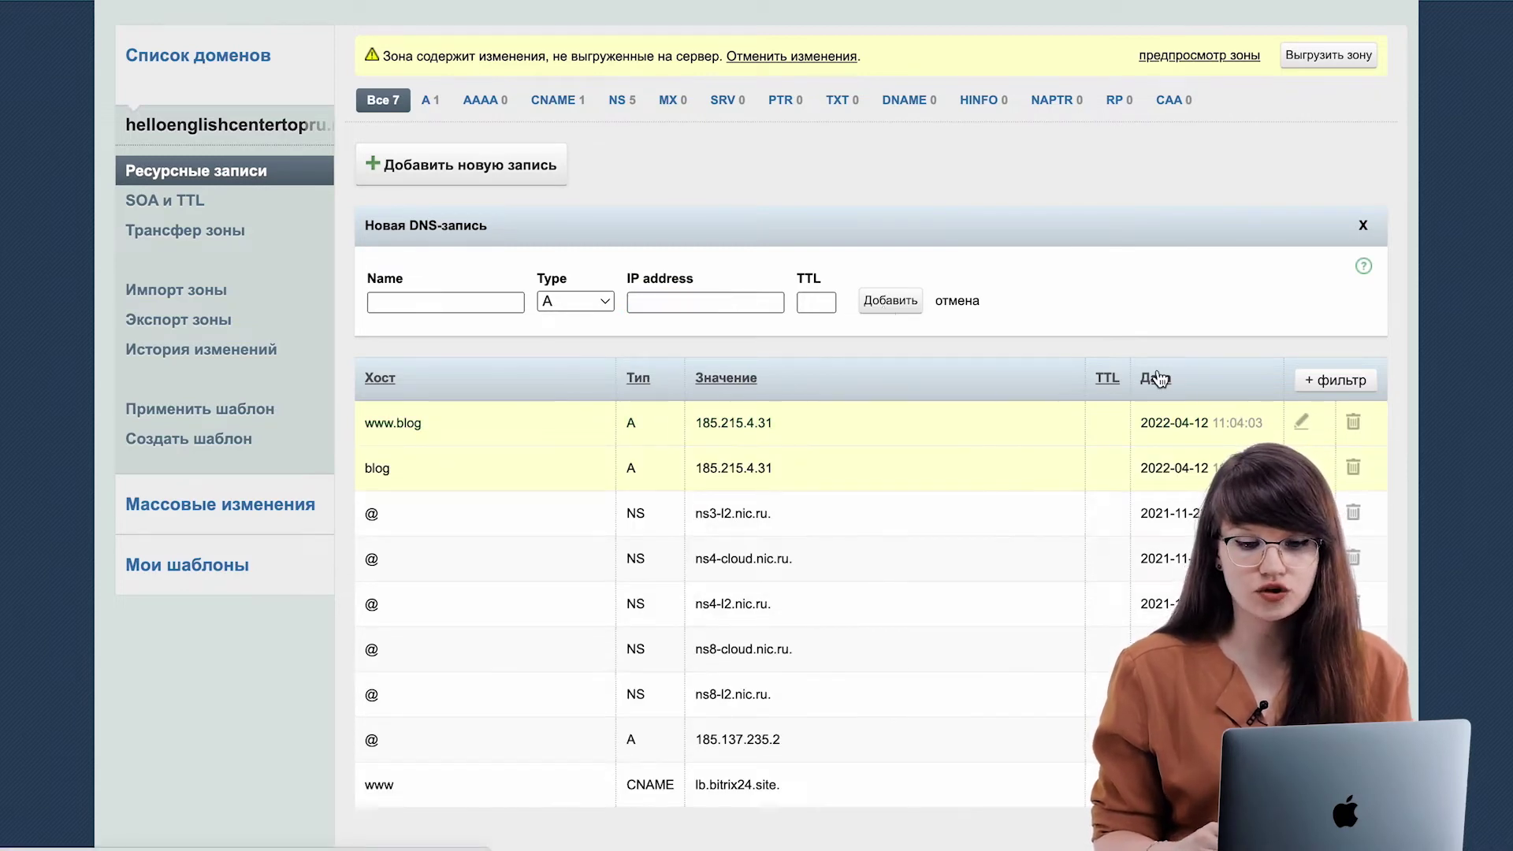
Step: Upload the changed zone to the server and return to the site's domain settings in Tilda
scroll(1157, 379, "up", 1)
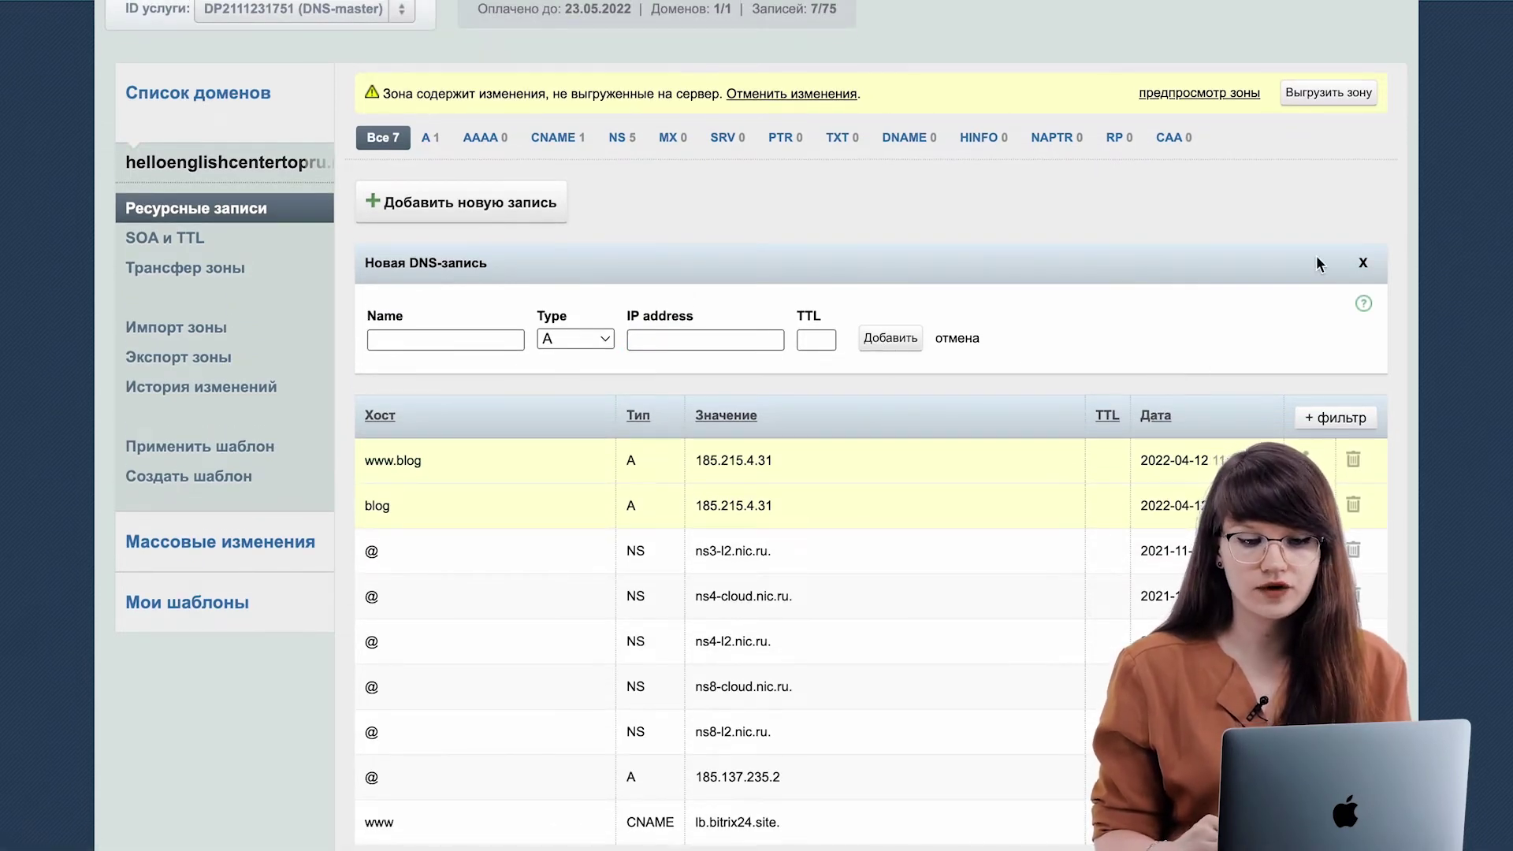
left_click(1339, 102)
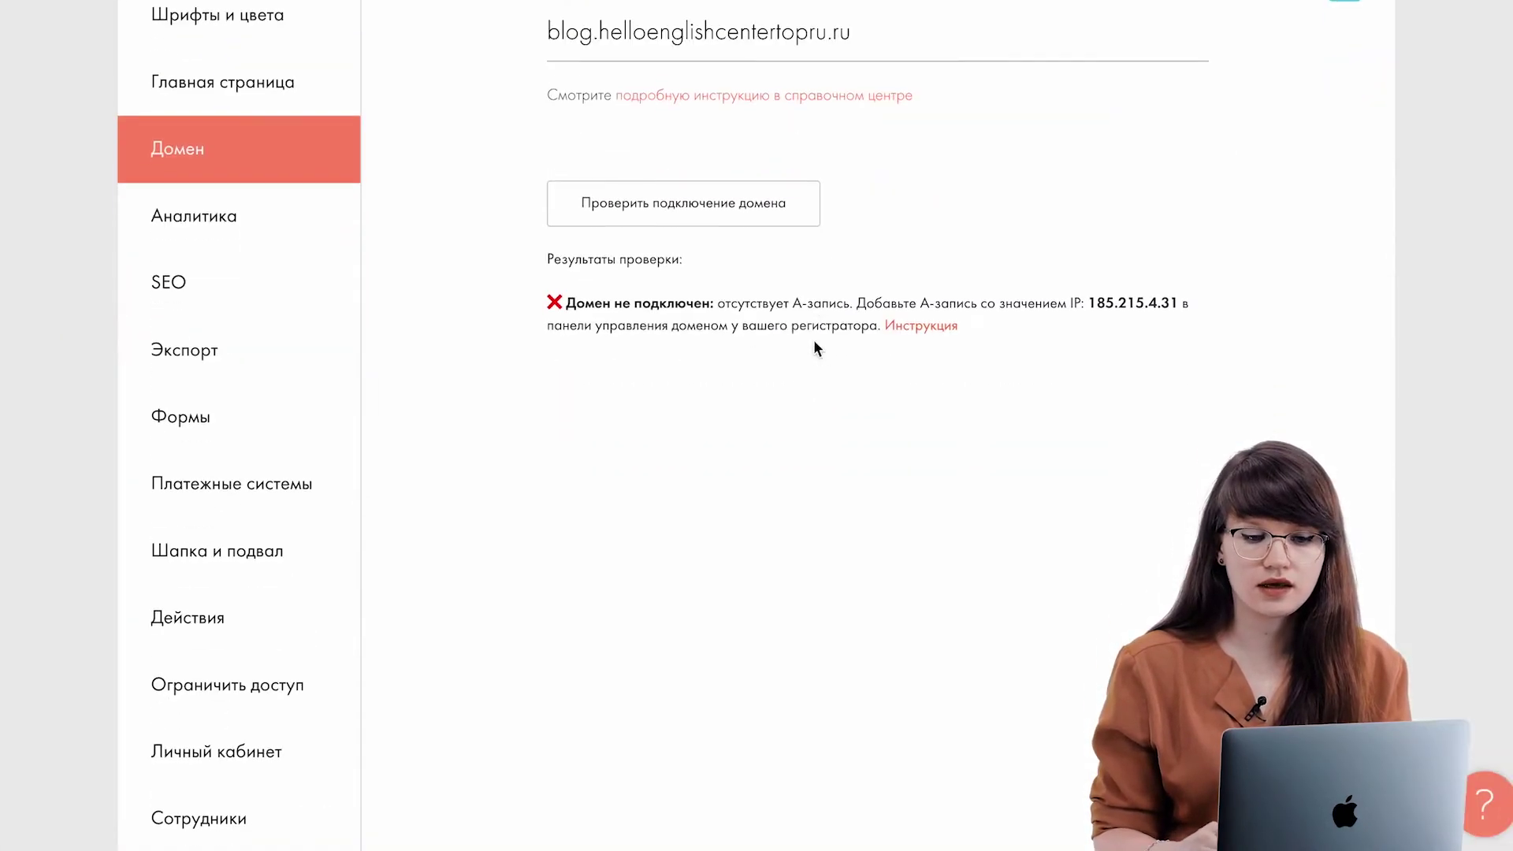
scroll(907, 26, "down", 1)
Step: In RU-CENTER, open the list of owned domains and go to the data page of HELLOENGLISHCENTERTOP.RU to reach its settings
key("Return")
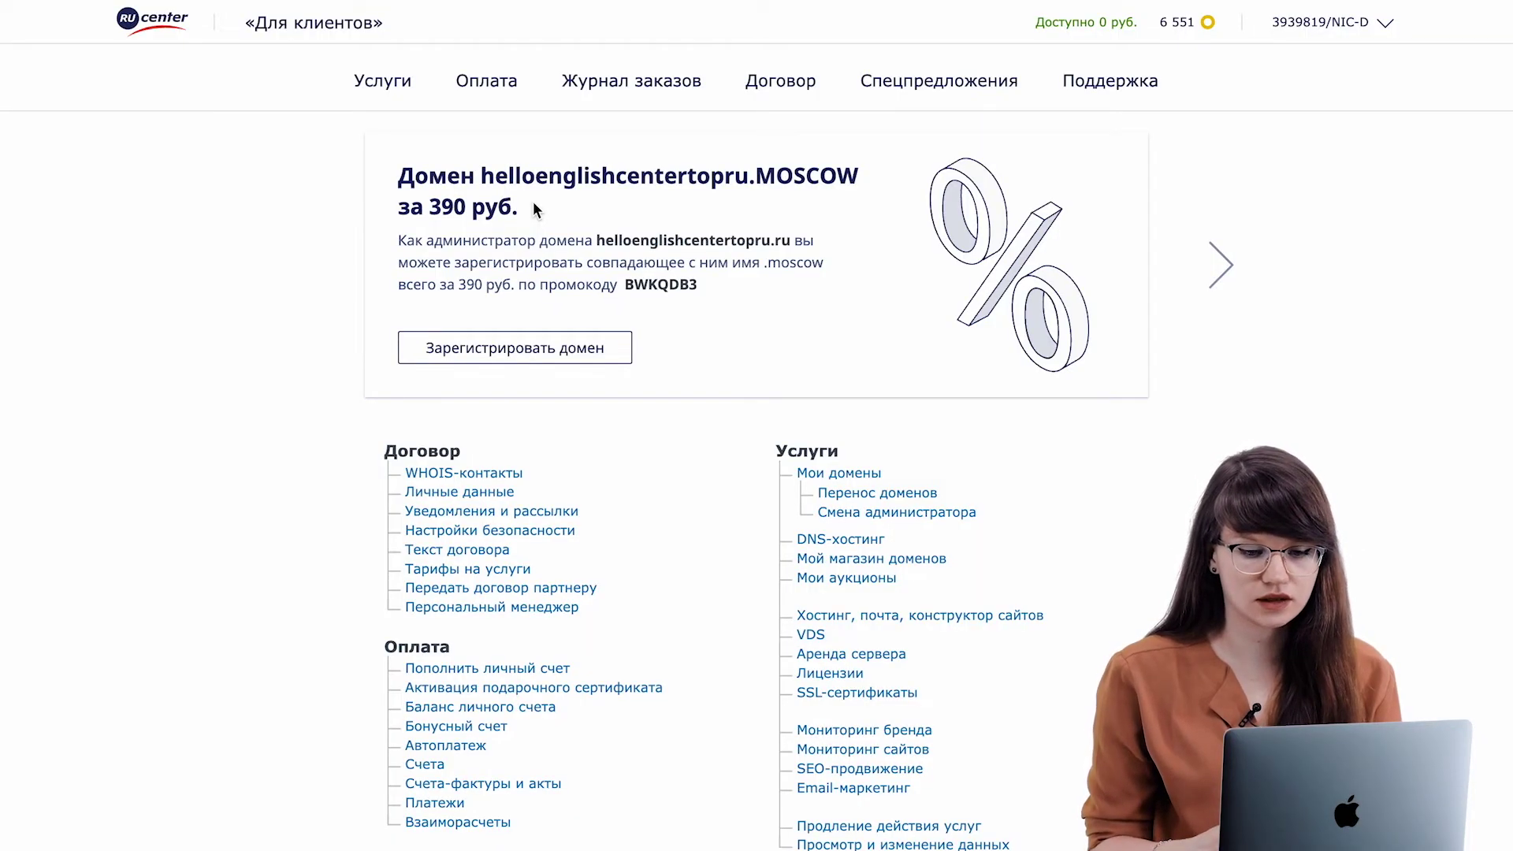
scroll(533, 206, "down", 3)
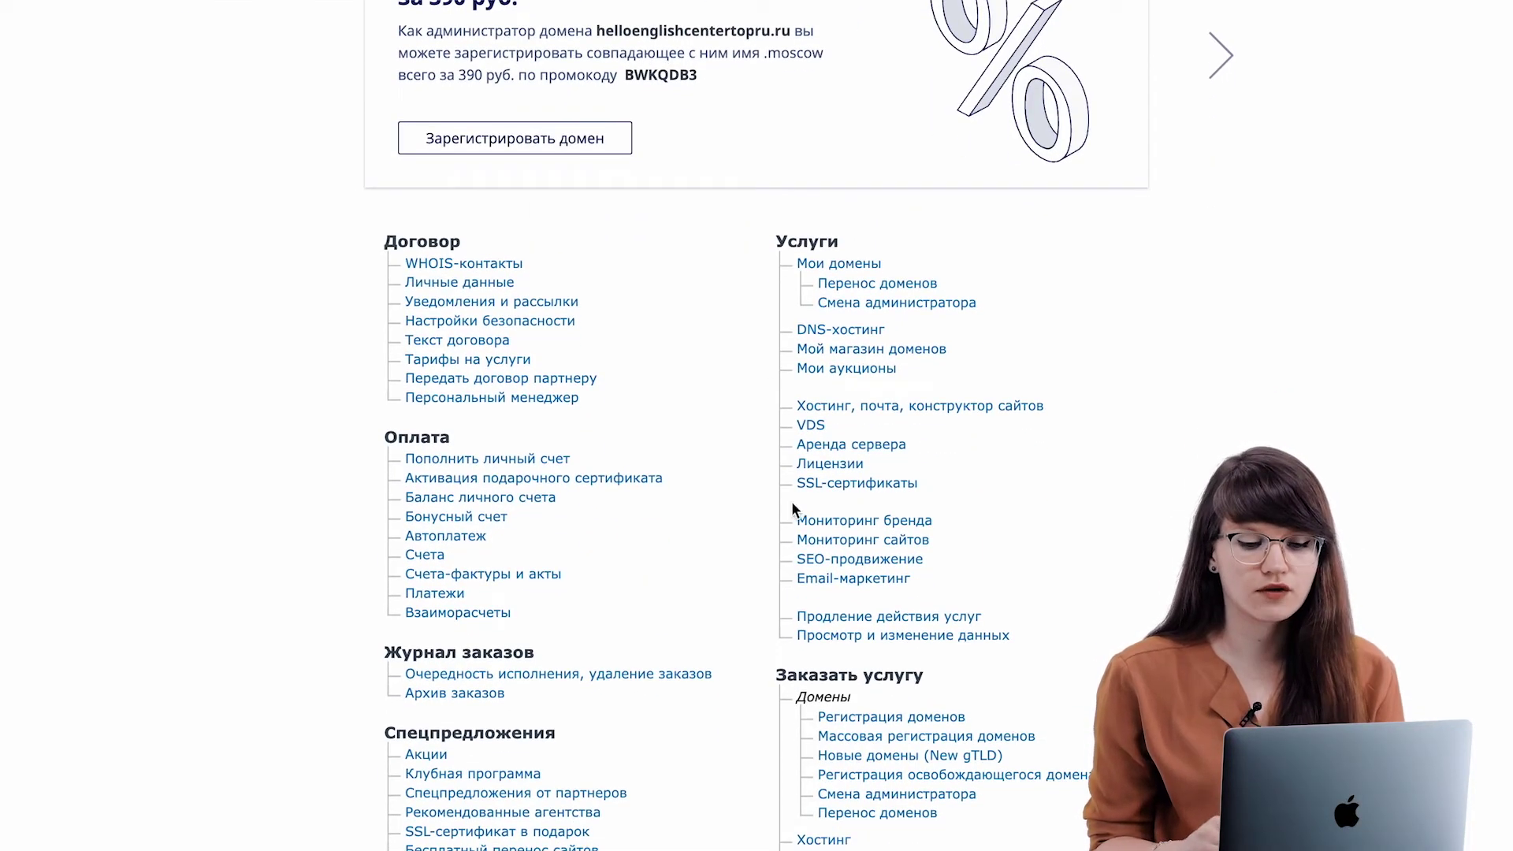
left_click(866, 265)
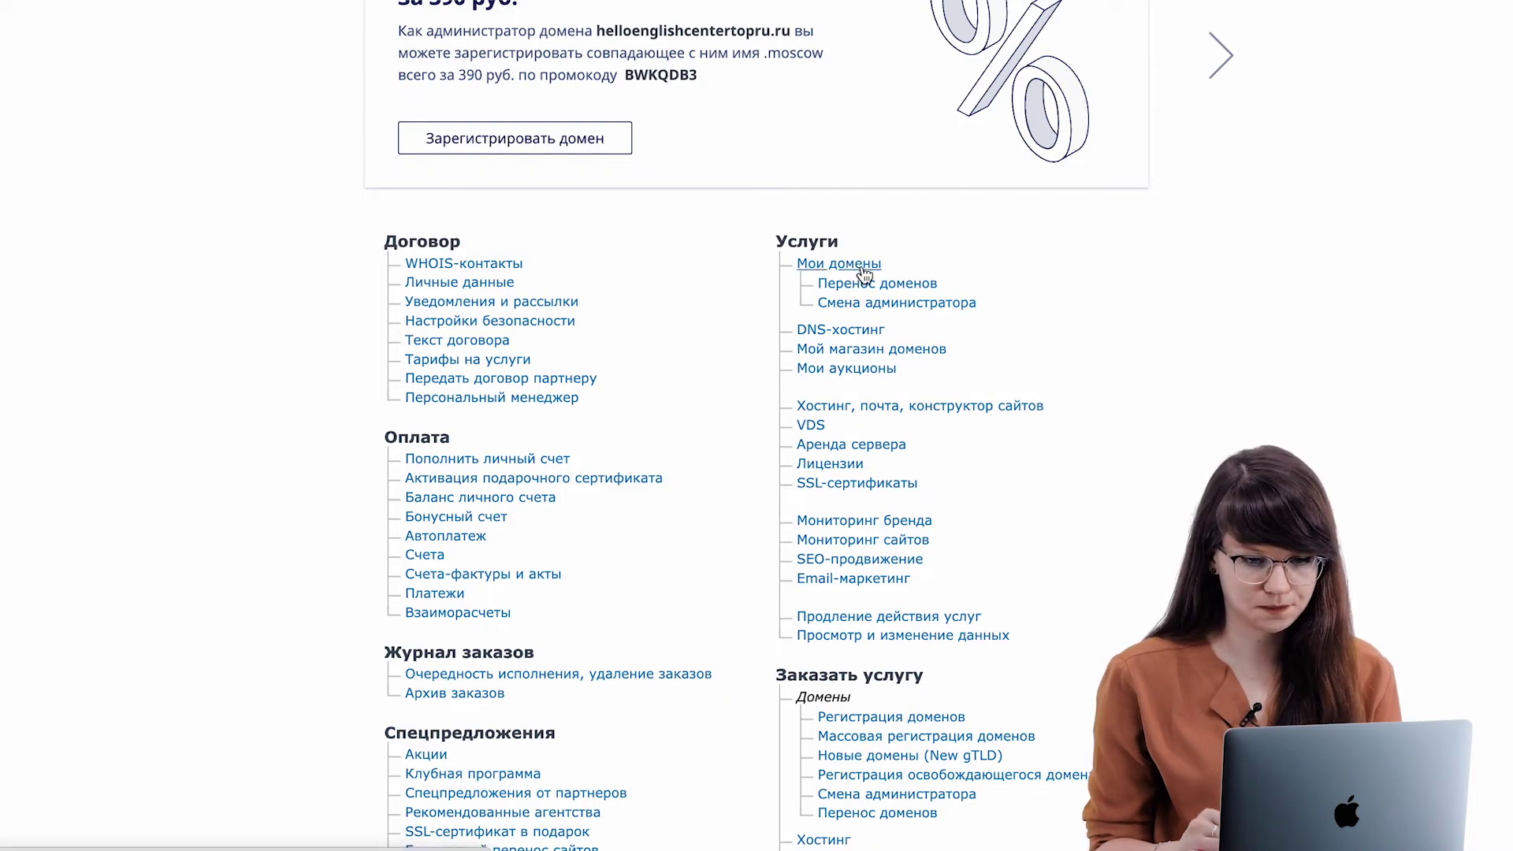
scroll(1040, 384, "down", 10)
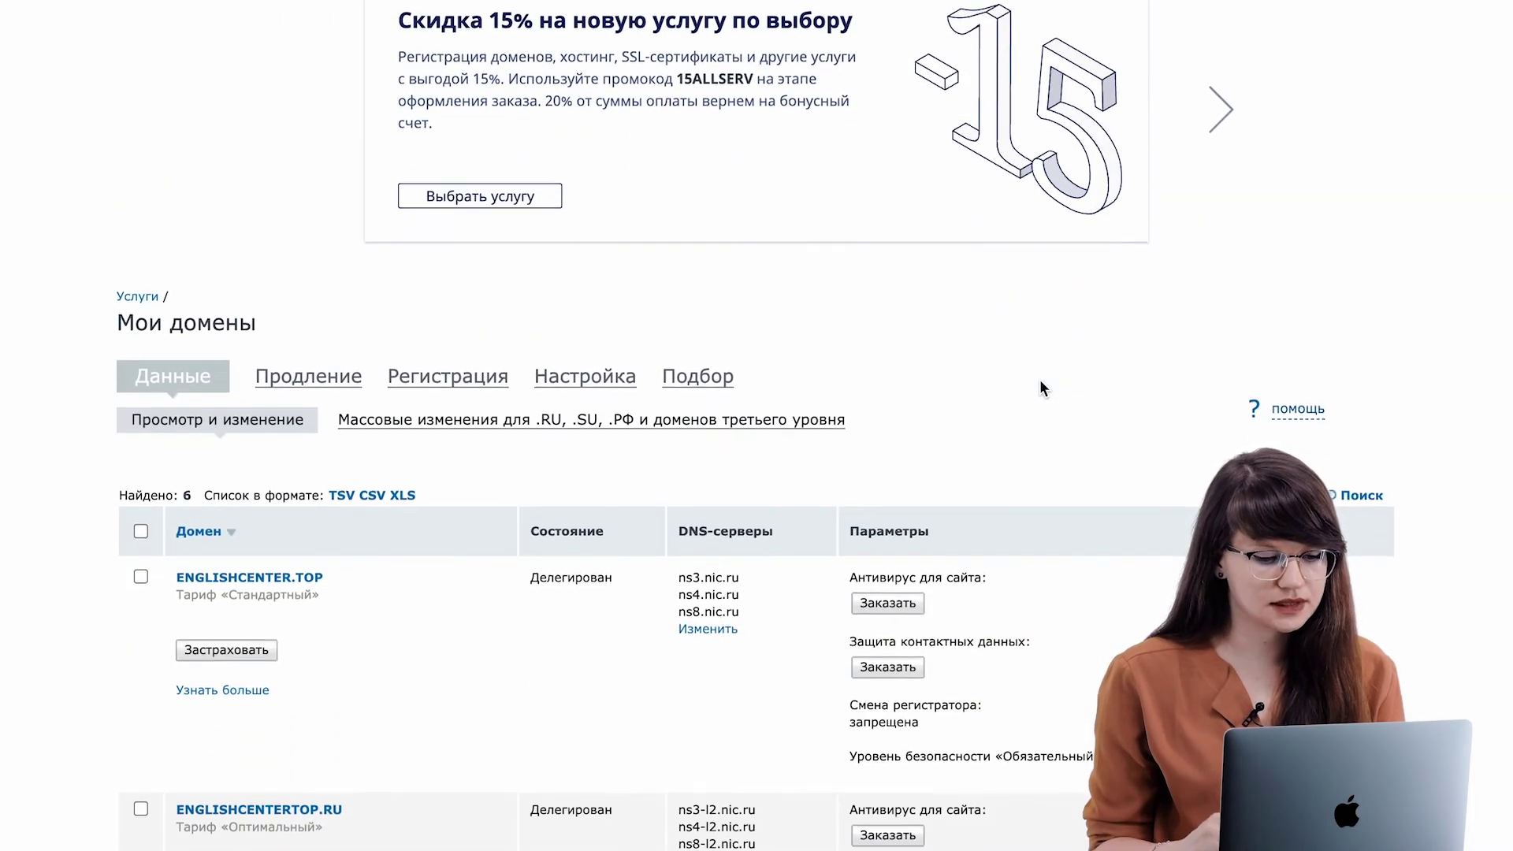
scroll(1040, 385, "down", 5)
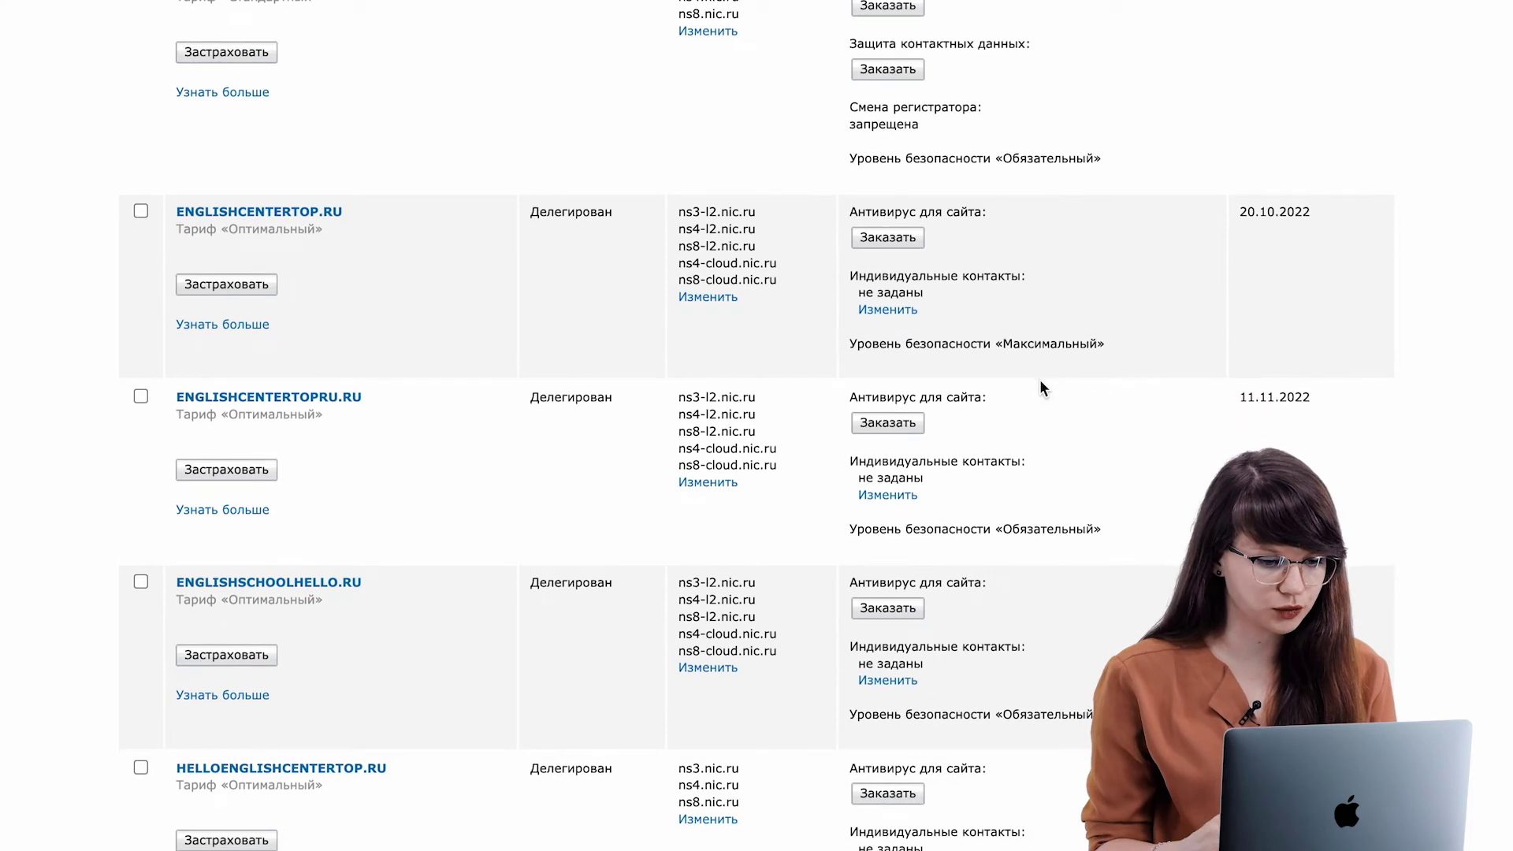
scroll(772, 406, "down", 3)
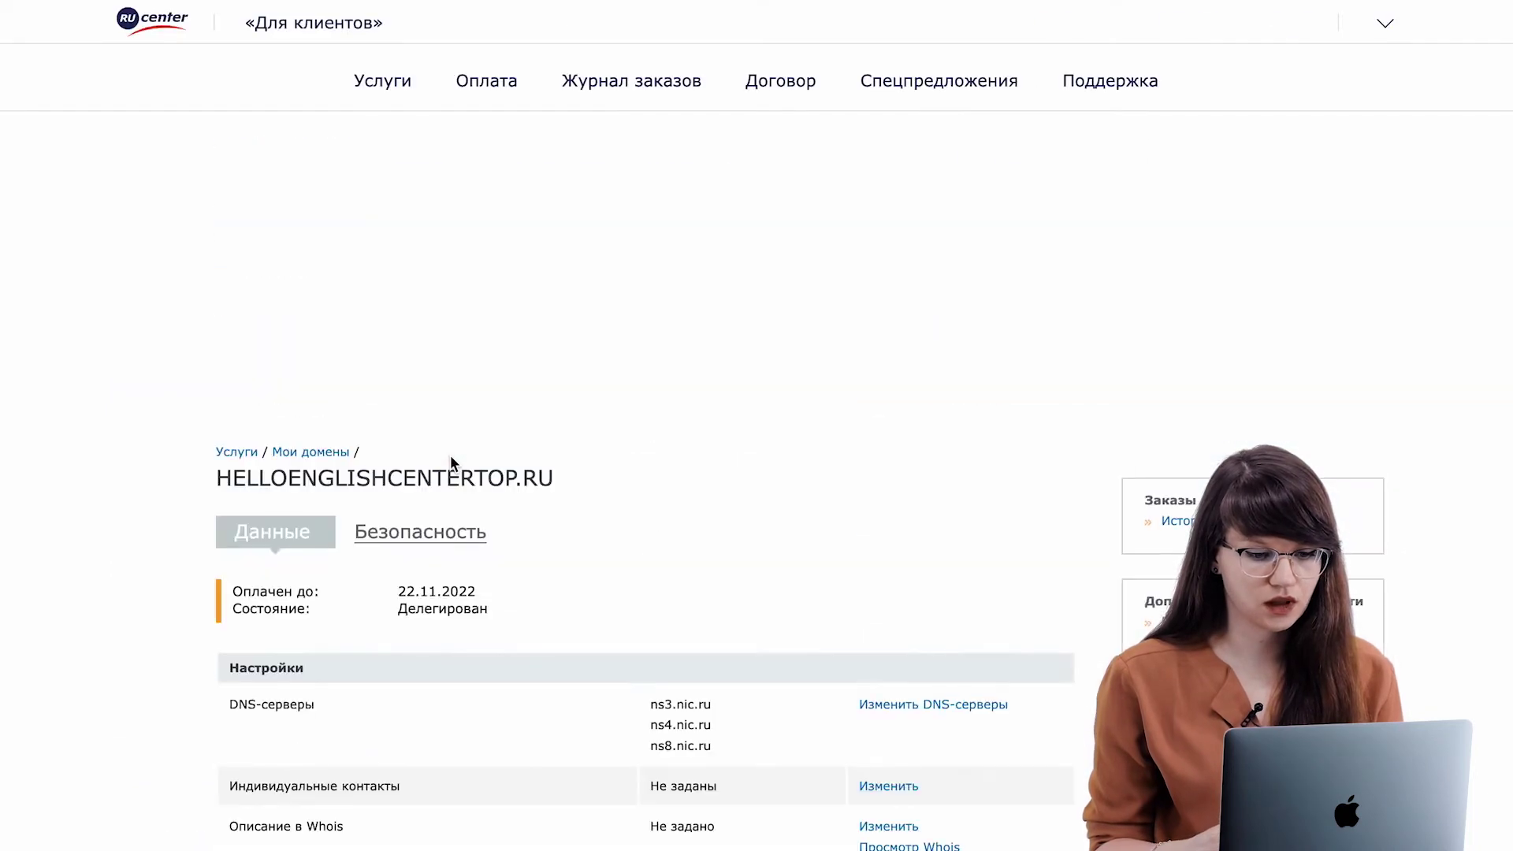
scroll(450, 455, "down", 7)
scroll(451, 462, "down", 8)
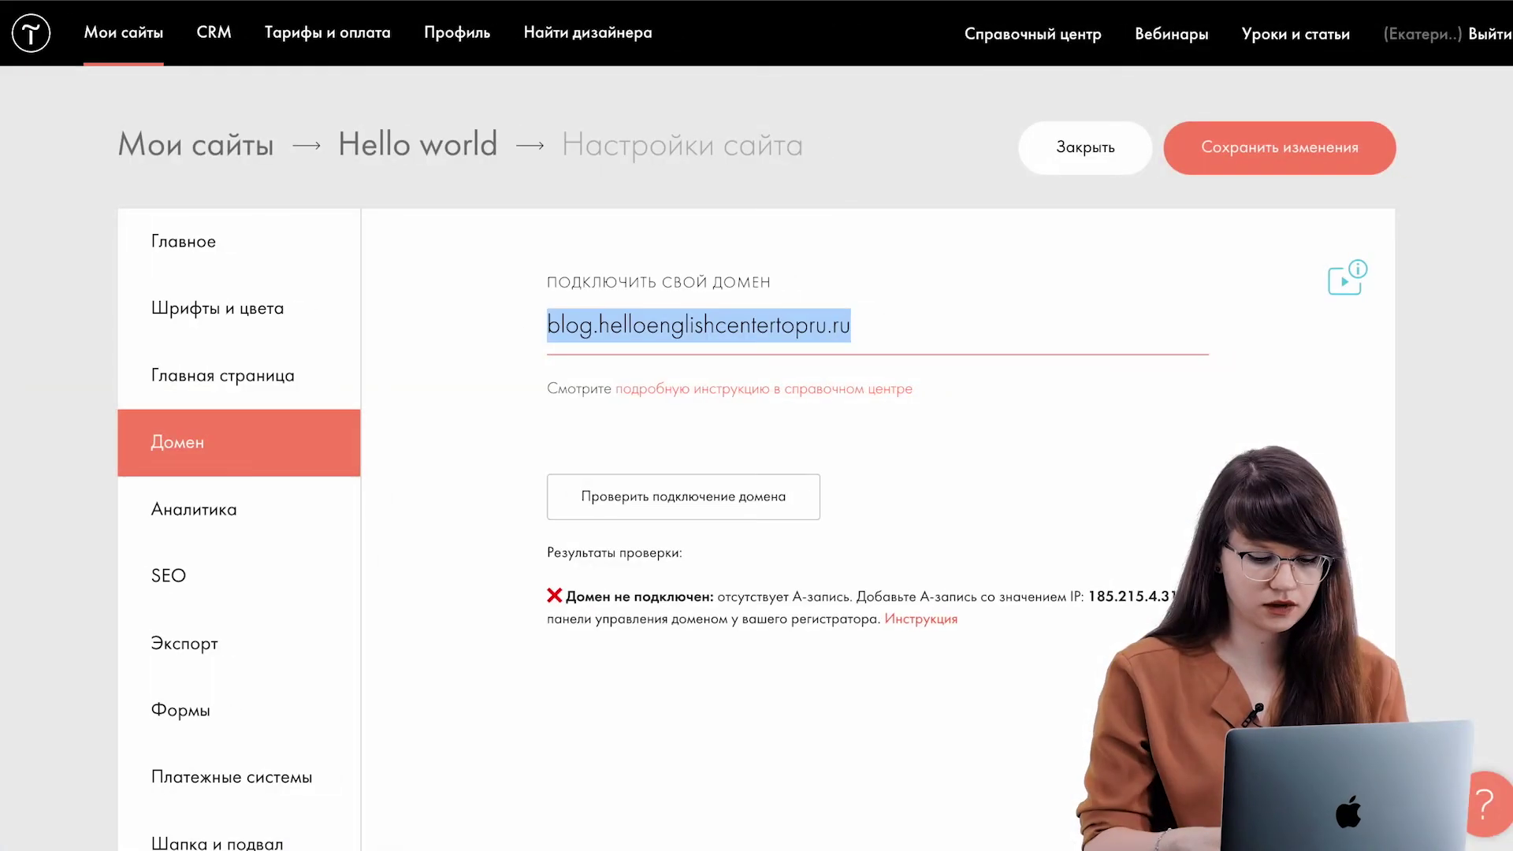
Step: In Tilda, replace the site's custom domain with blog.helloenglishcentertop.ru
key("BackSpace")
type("bl")
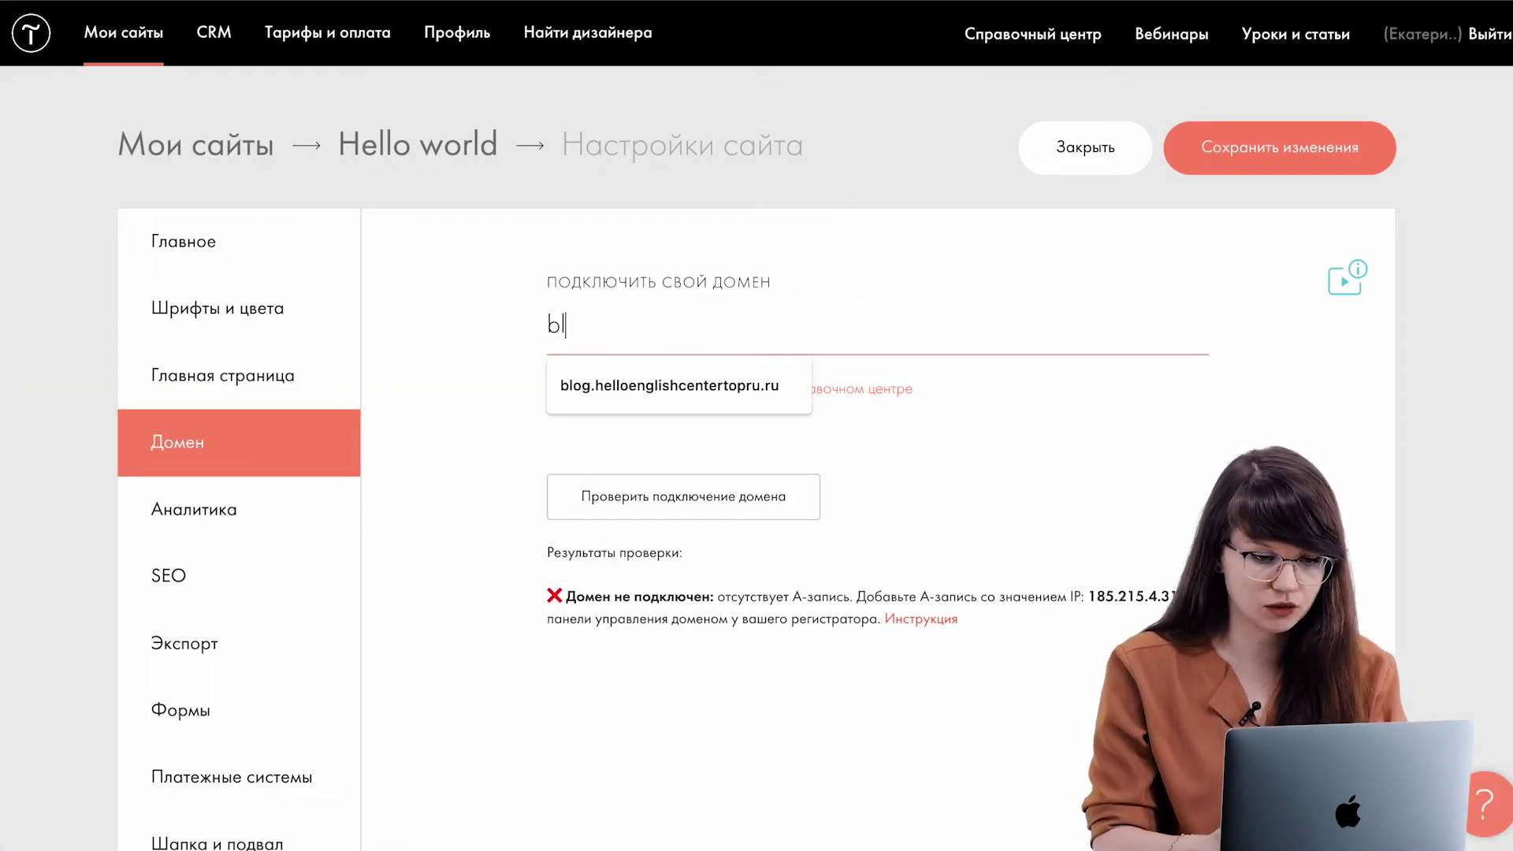
type("og.")
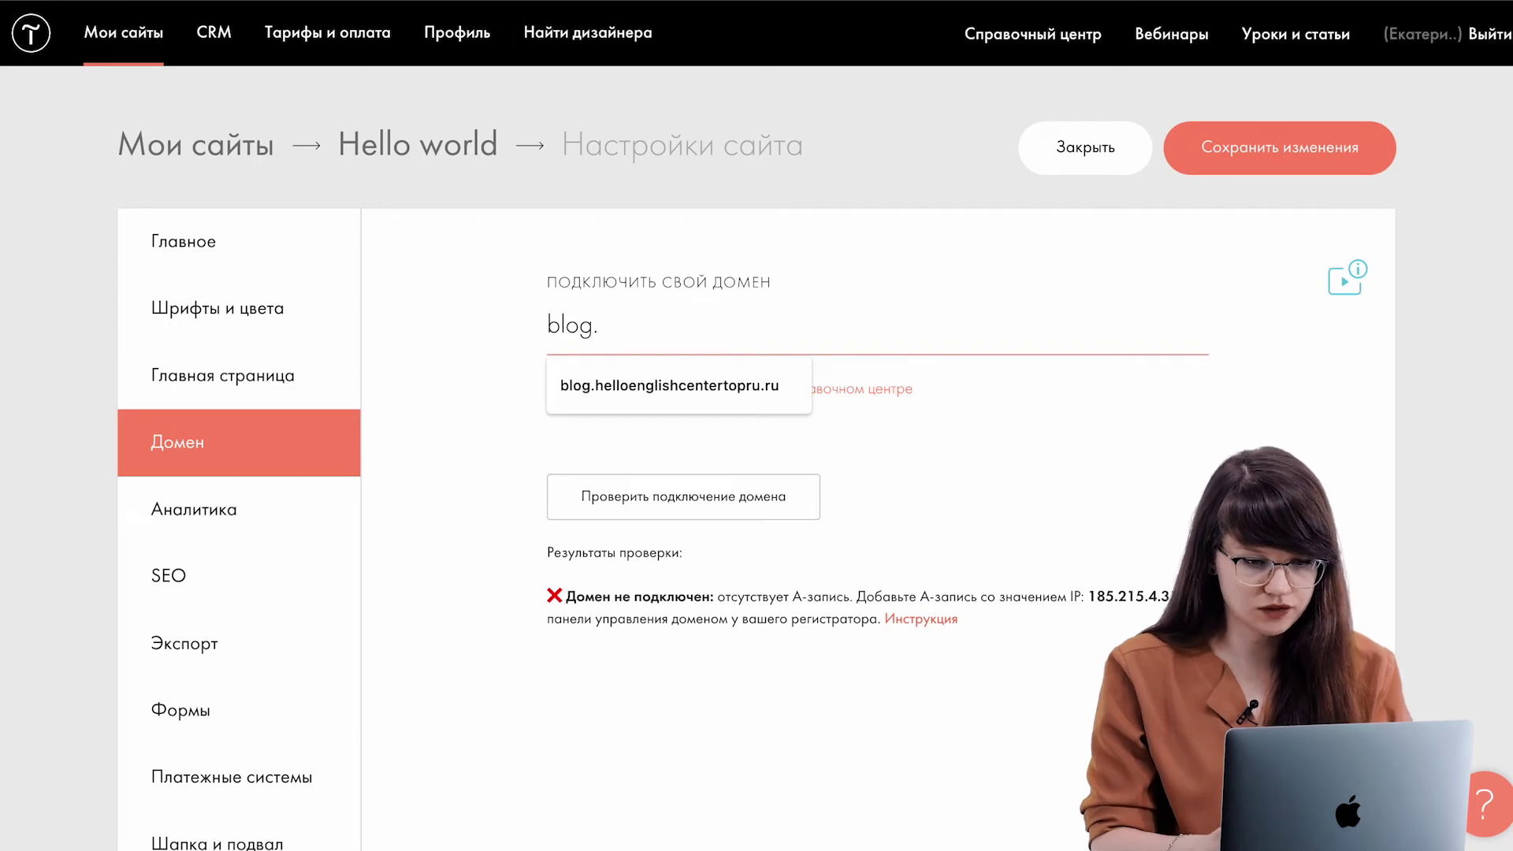
type("helloenglishcentertop.ru")
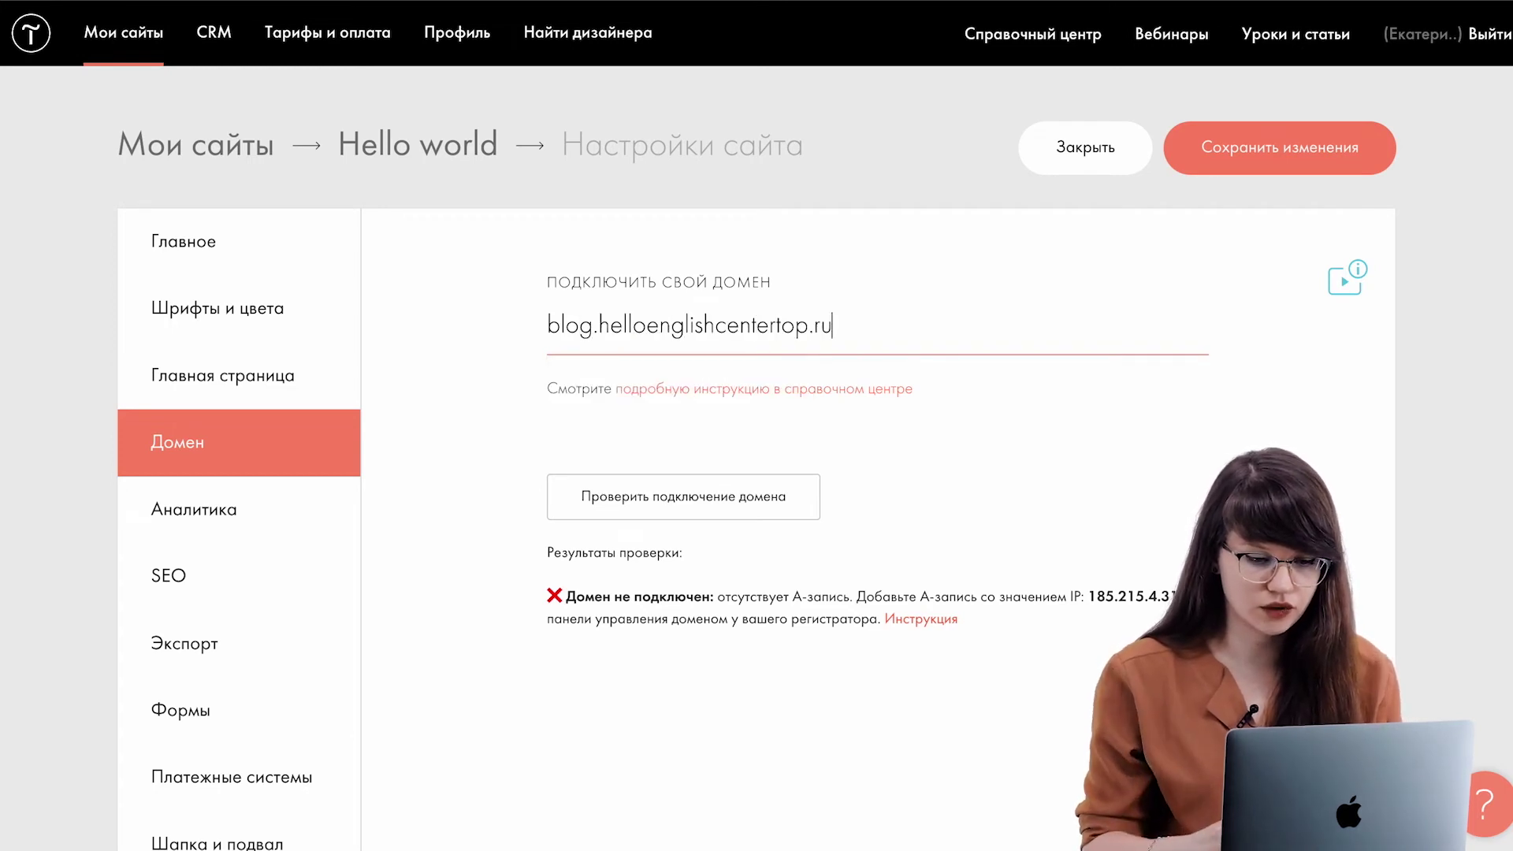
scroll(877, 504, "down", 1)
scroll(877, 505, "down", 2)
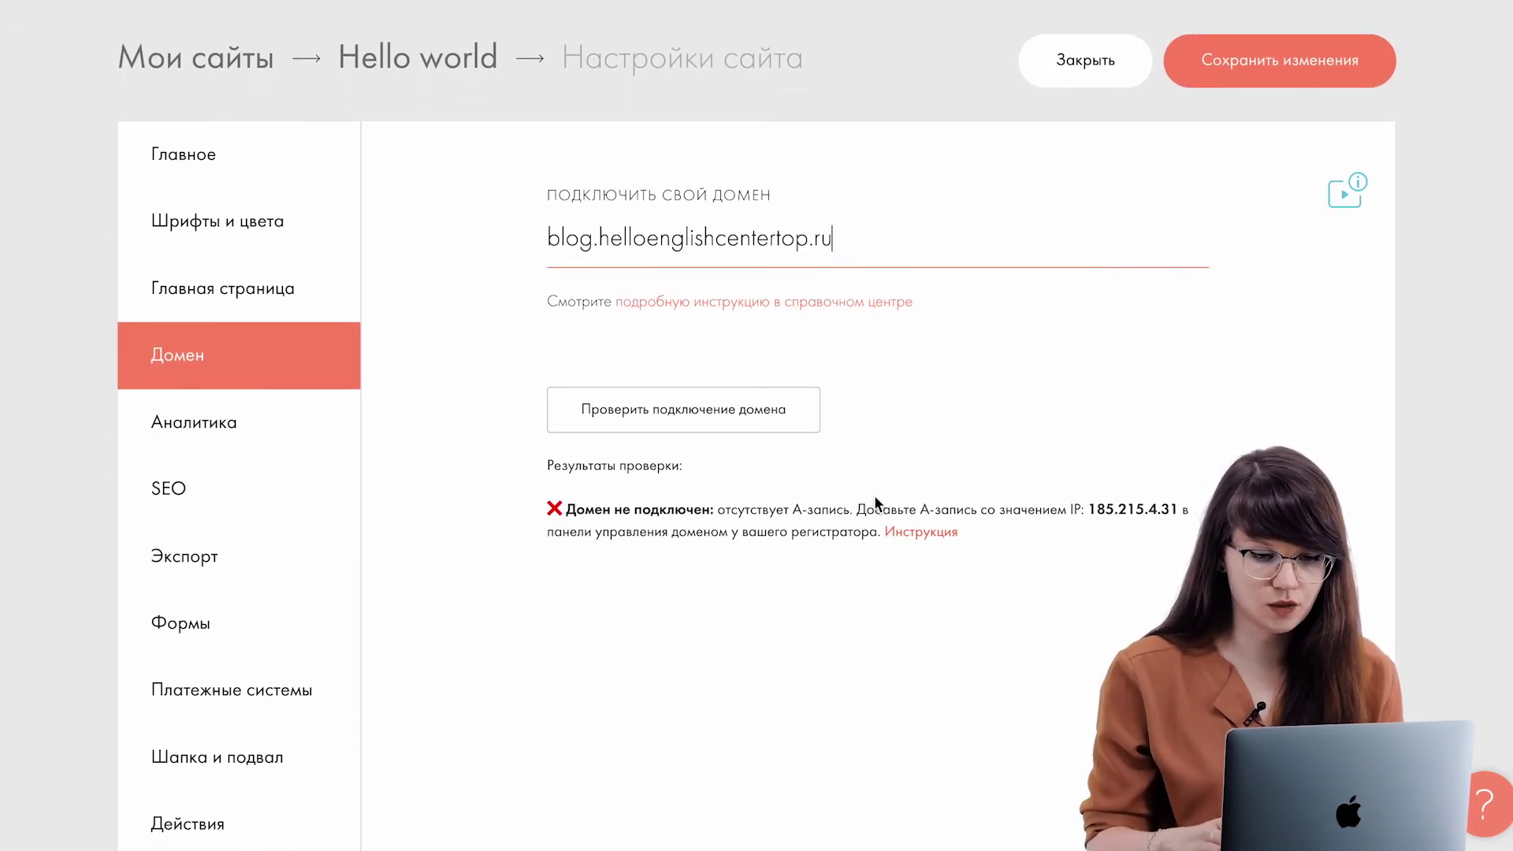
key("Return")
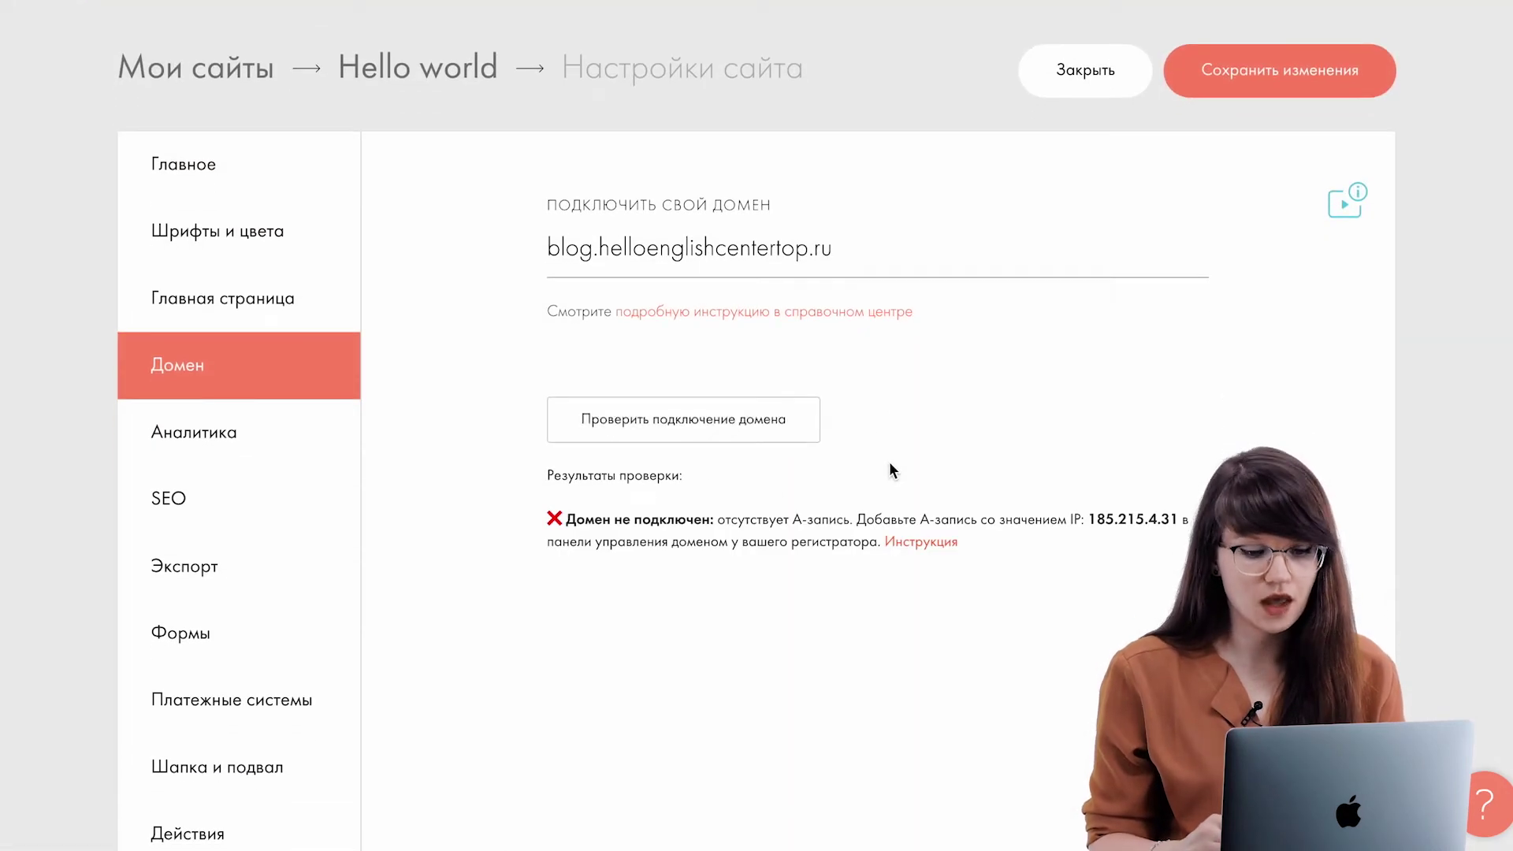
Step: Copy the IP address 185.215.4.31 from Tilda's check result and start a new A record in RU-CENTER's helloenglishcentertop.ru zone
scroll(890, 464, "down", 1)
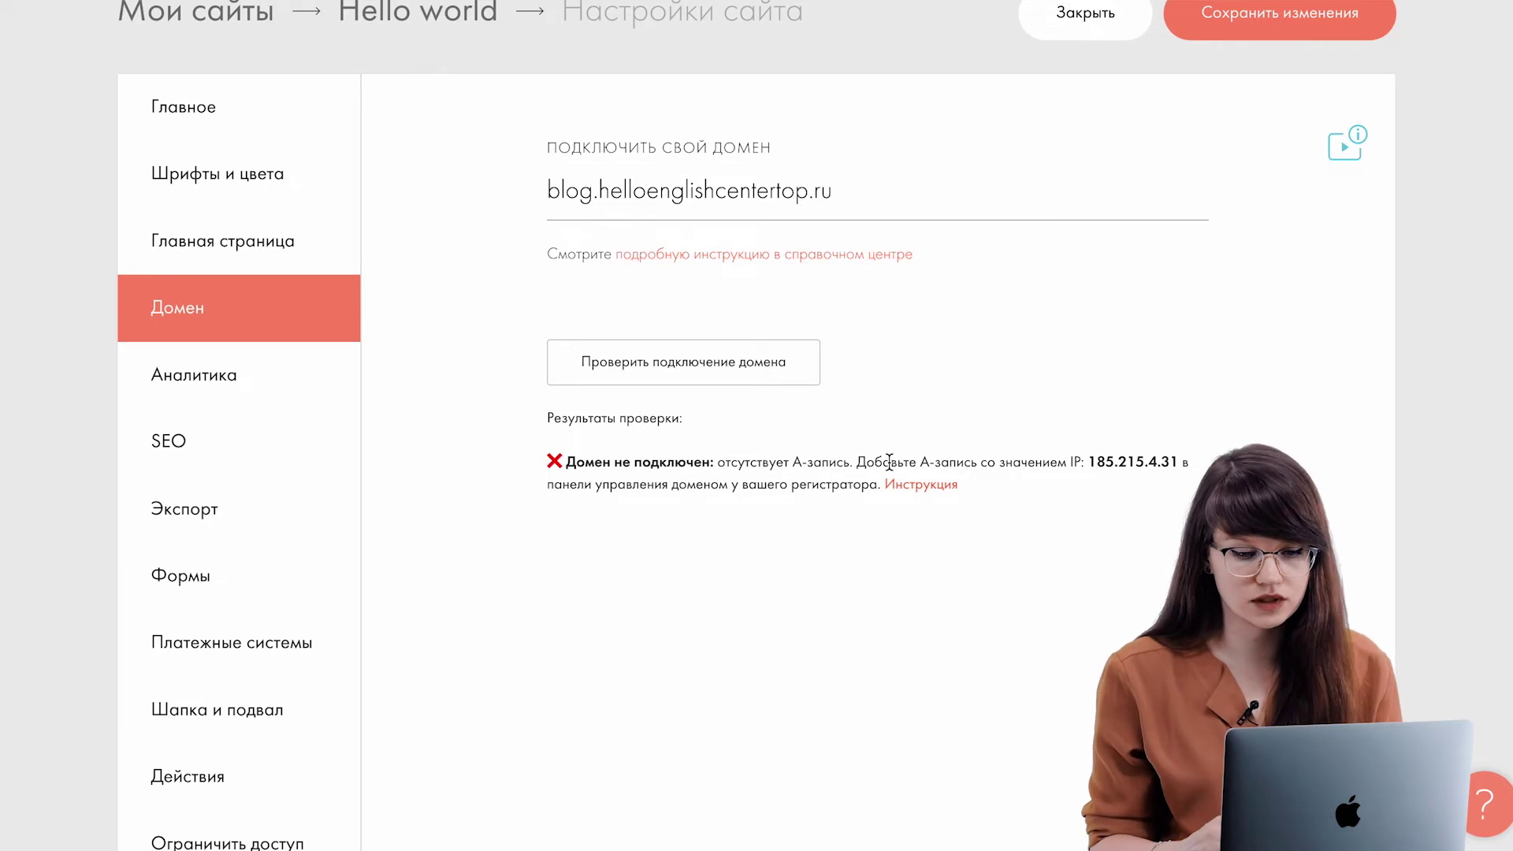
scroll(890, 464, "down", 1)
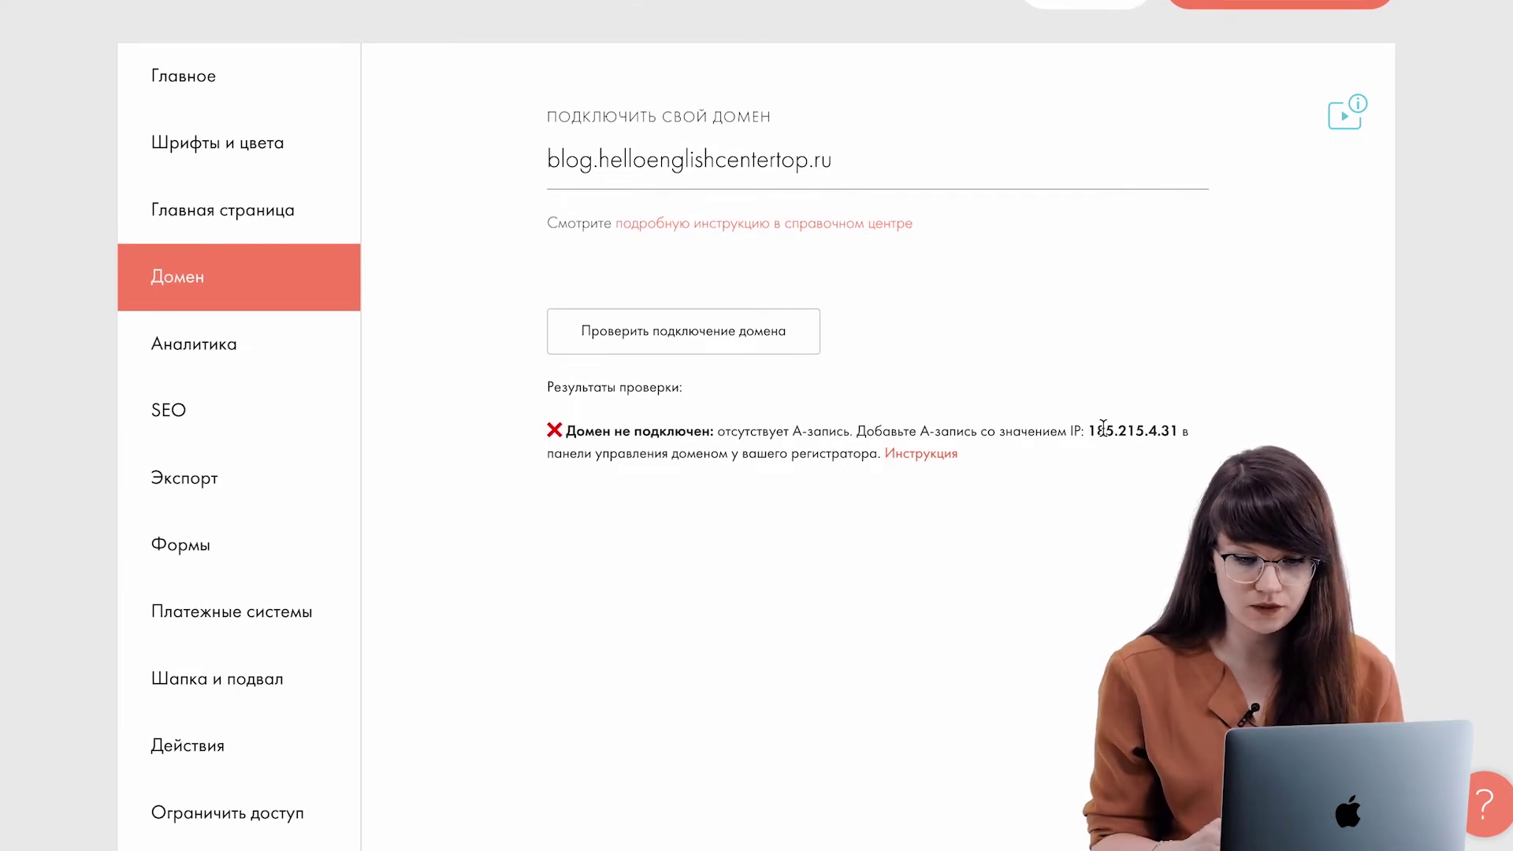
left_click_drag(1090, 427, 1144, 435)
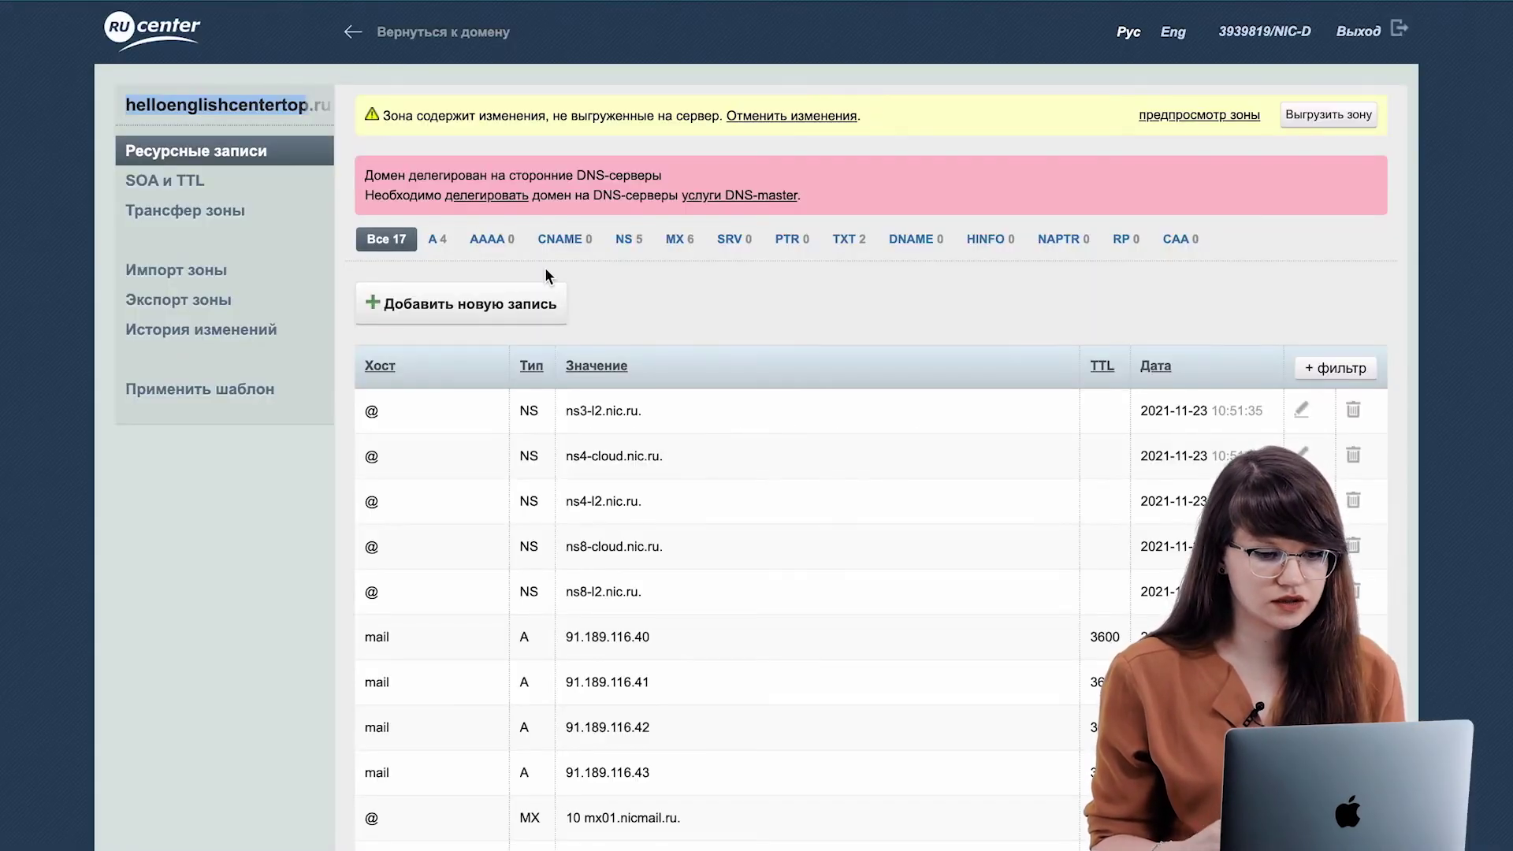
scroll(546, 277, "down", 3)
scroll(547, 277, "up", 3)
scroll(546, 277, "down", 1)
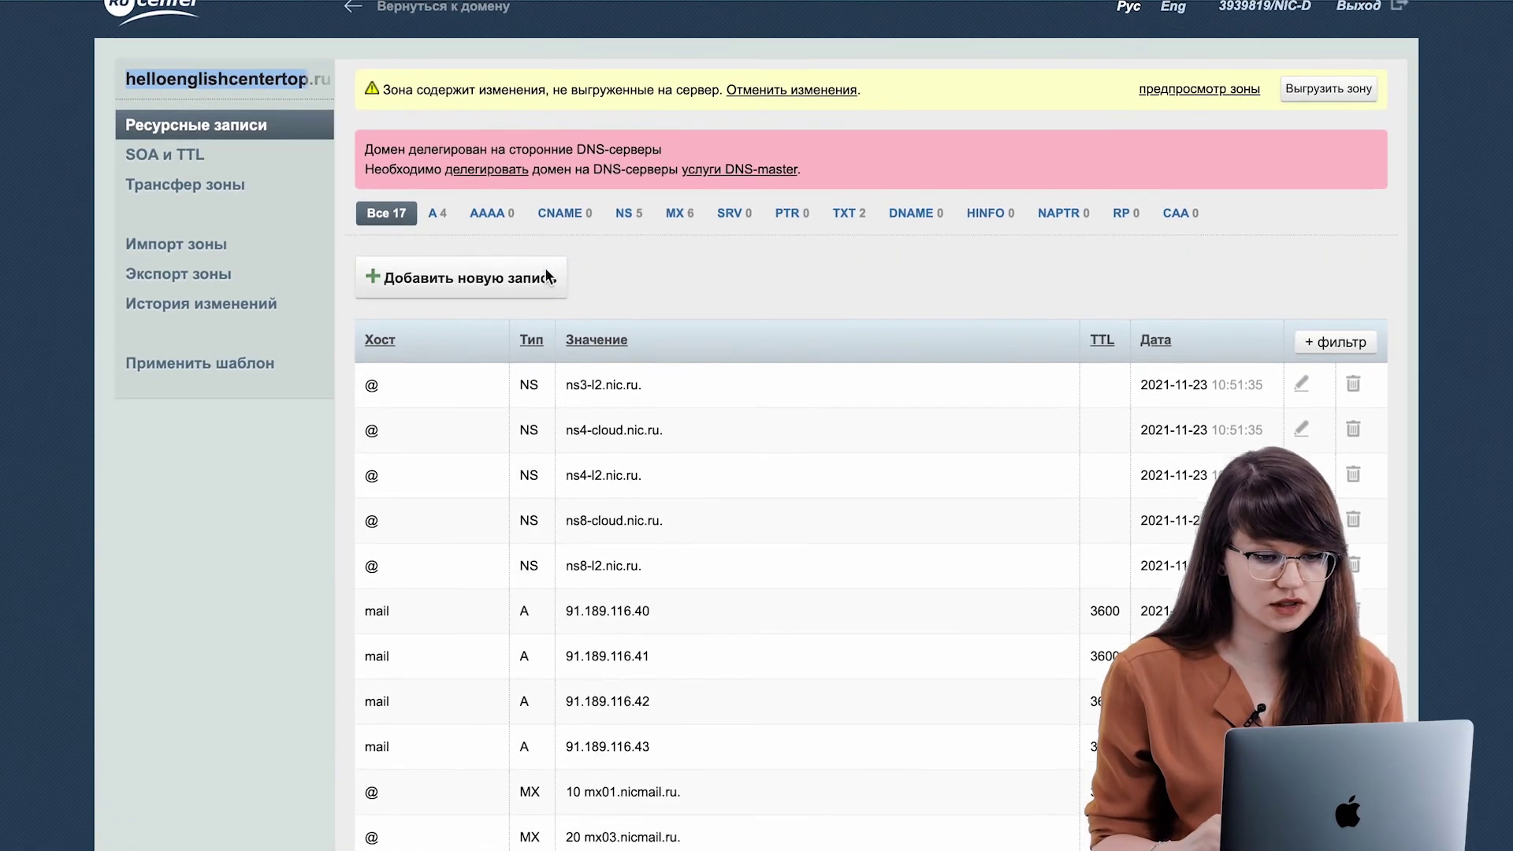
scroll(545, 276, "down", 3)
left_click(501, 113)
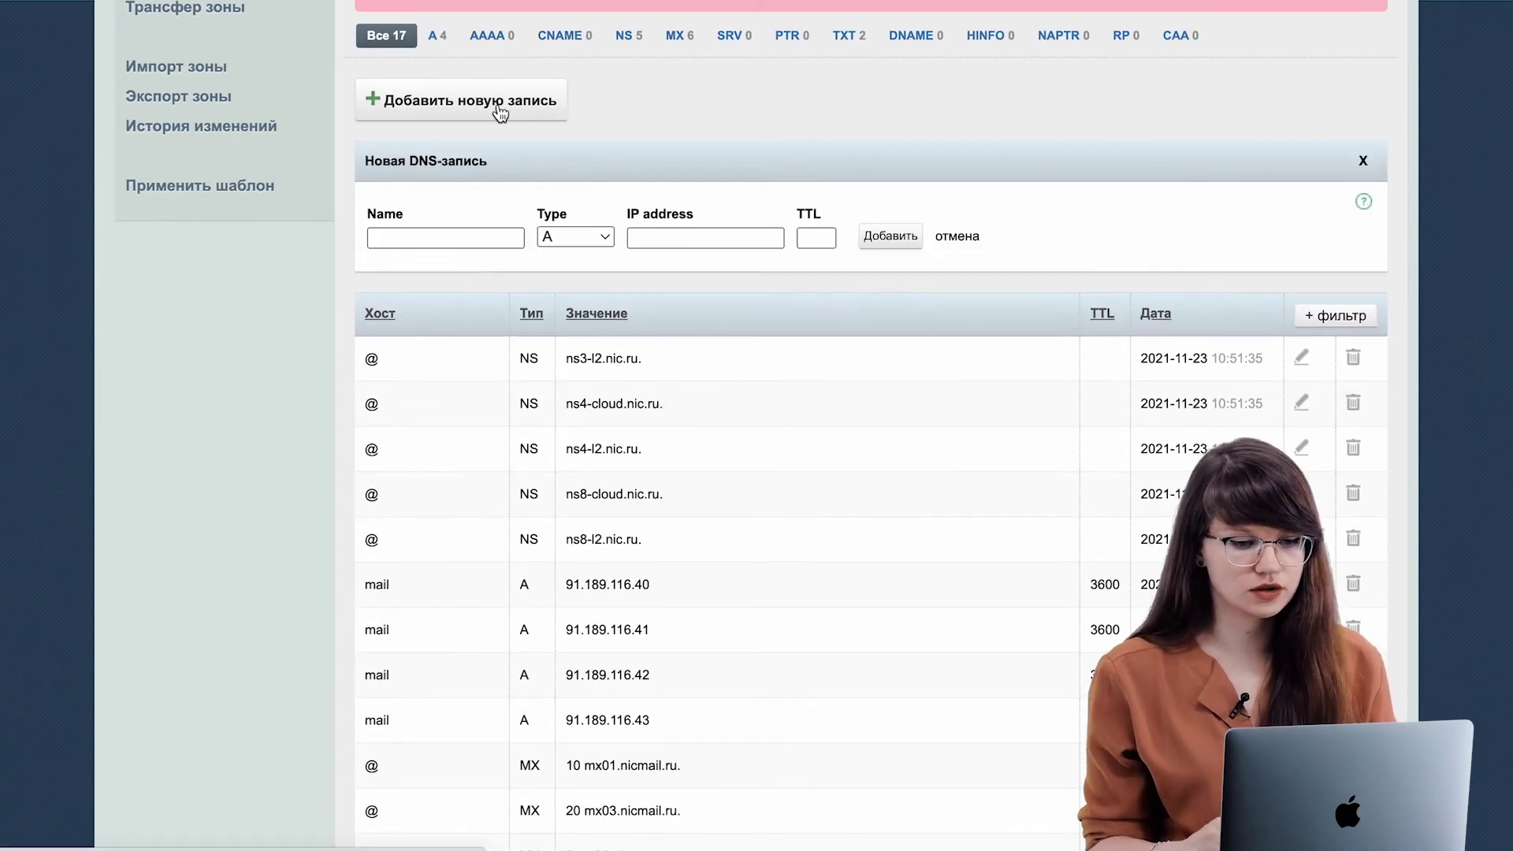
Step: Name the A record blog, matching the subdomain in Tilda, set its IP address to 185.215.4.31 and add it to the zone
left_click(455, 236)
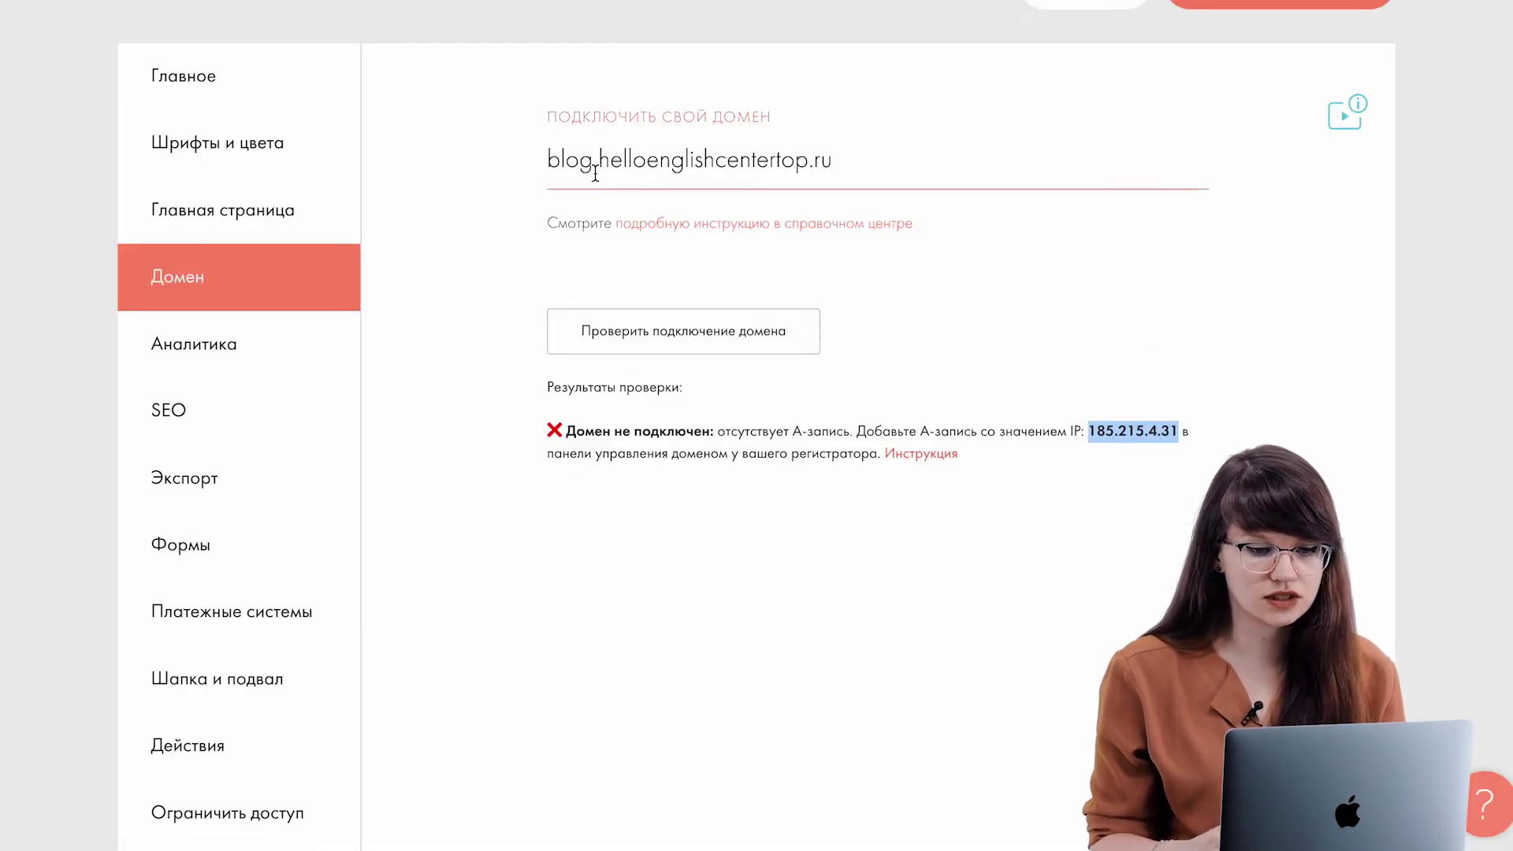
left_click_drag(599, 161, 541, 164)
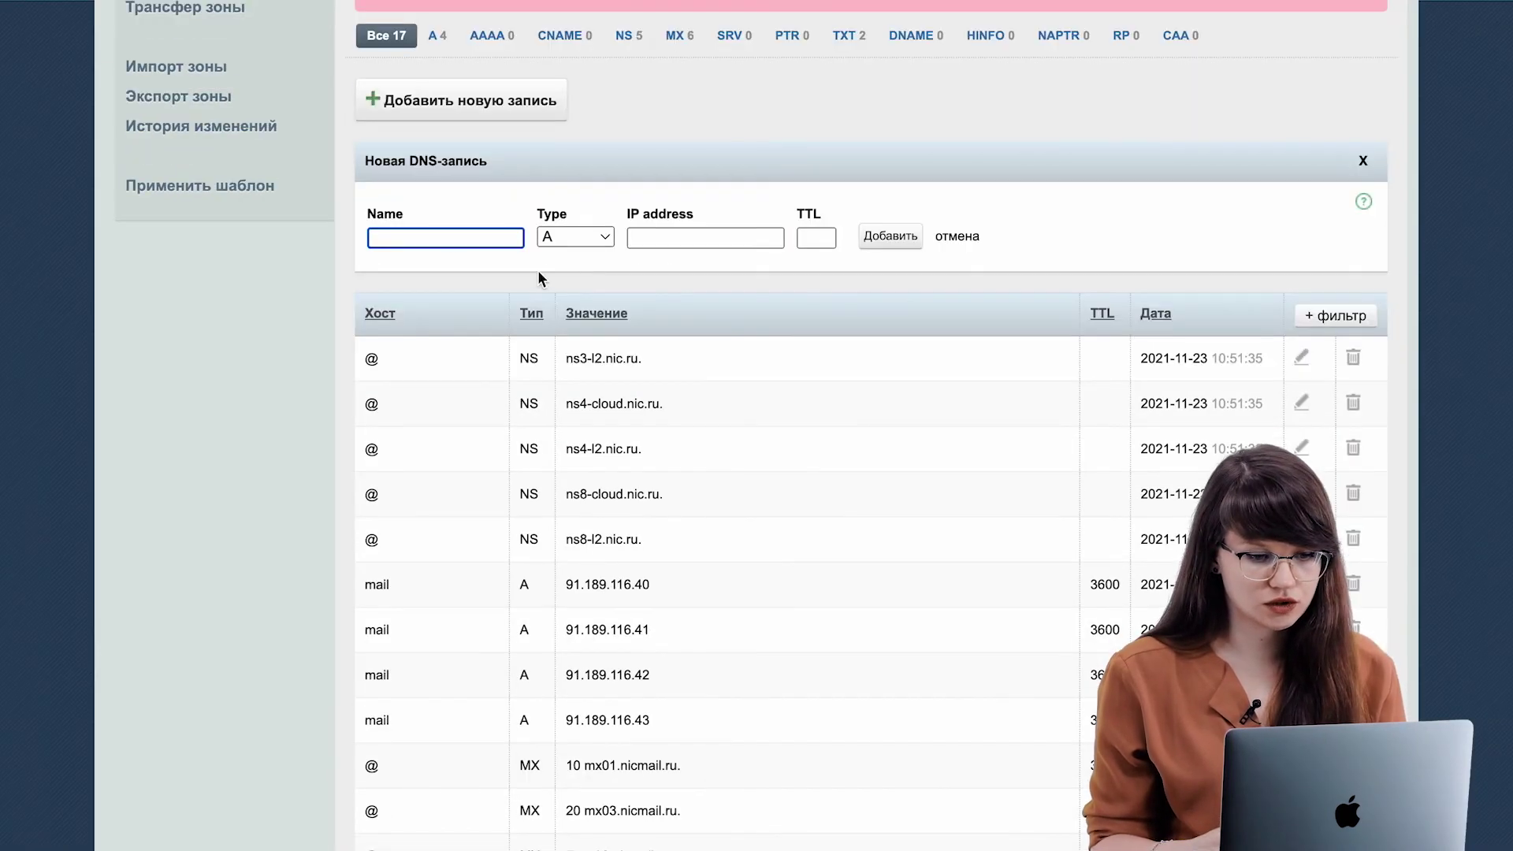
left_click(454, 236)
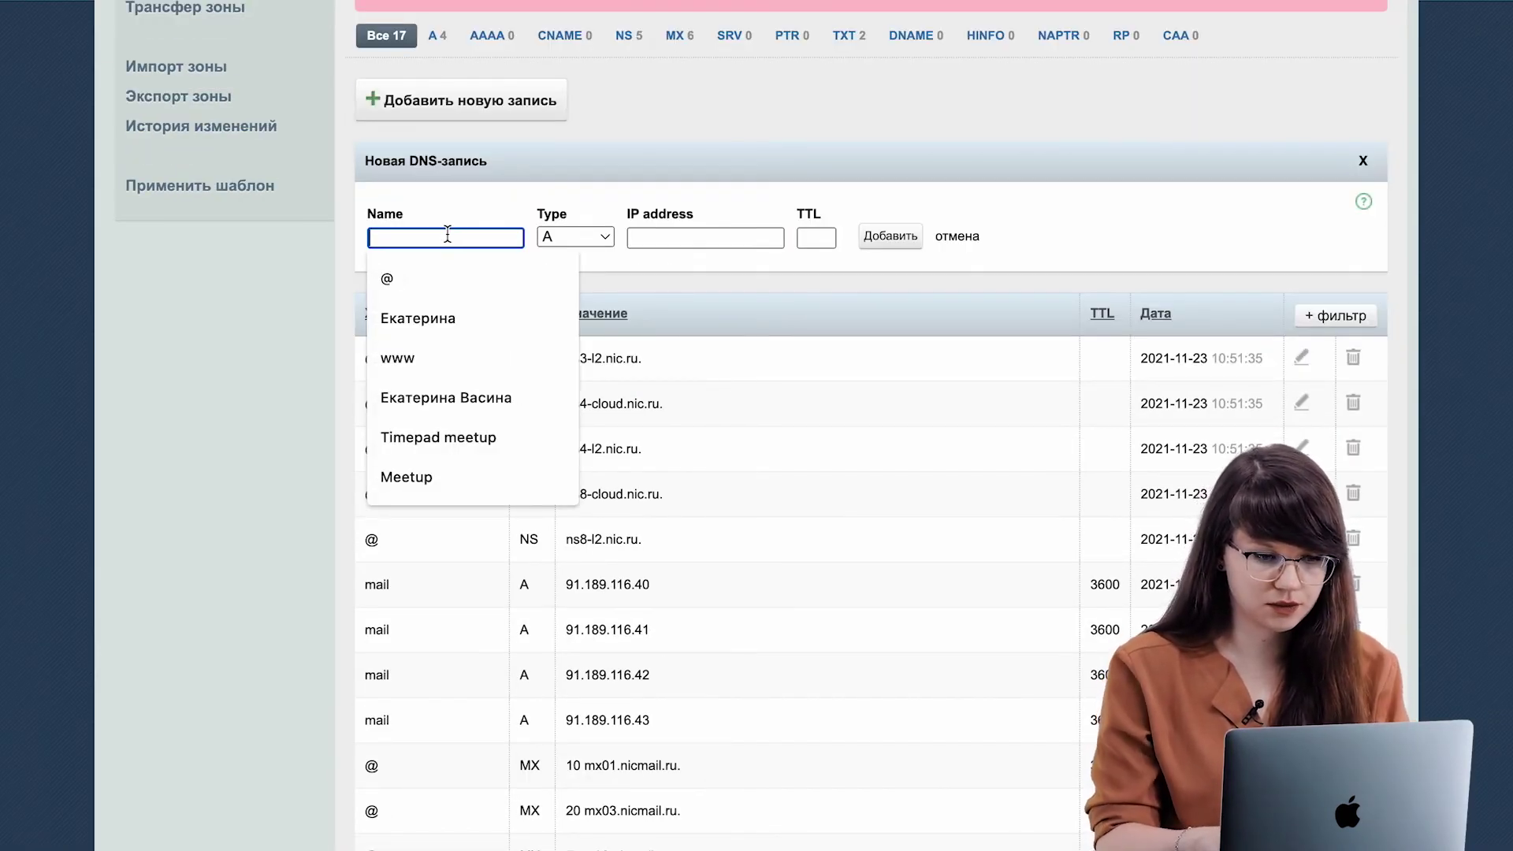
type("blog")
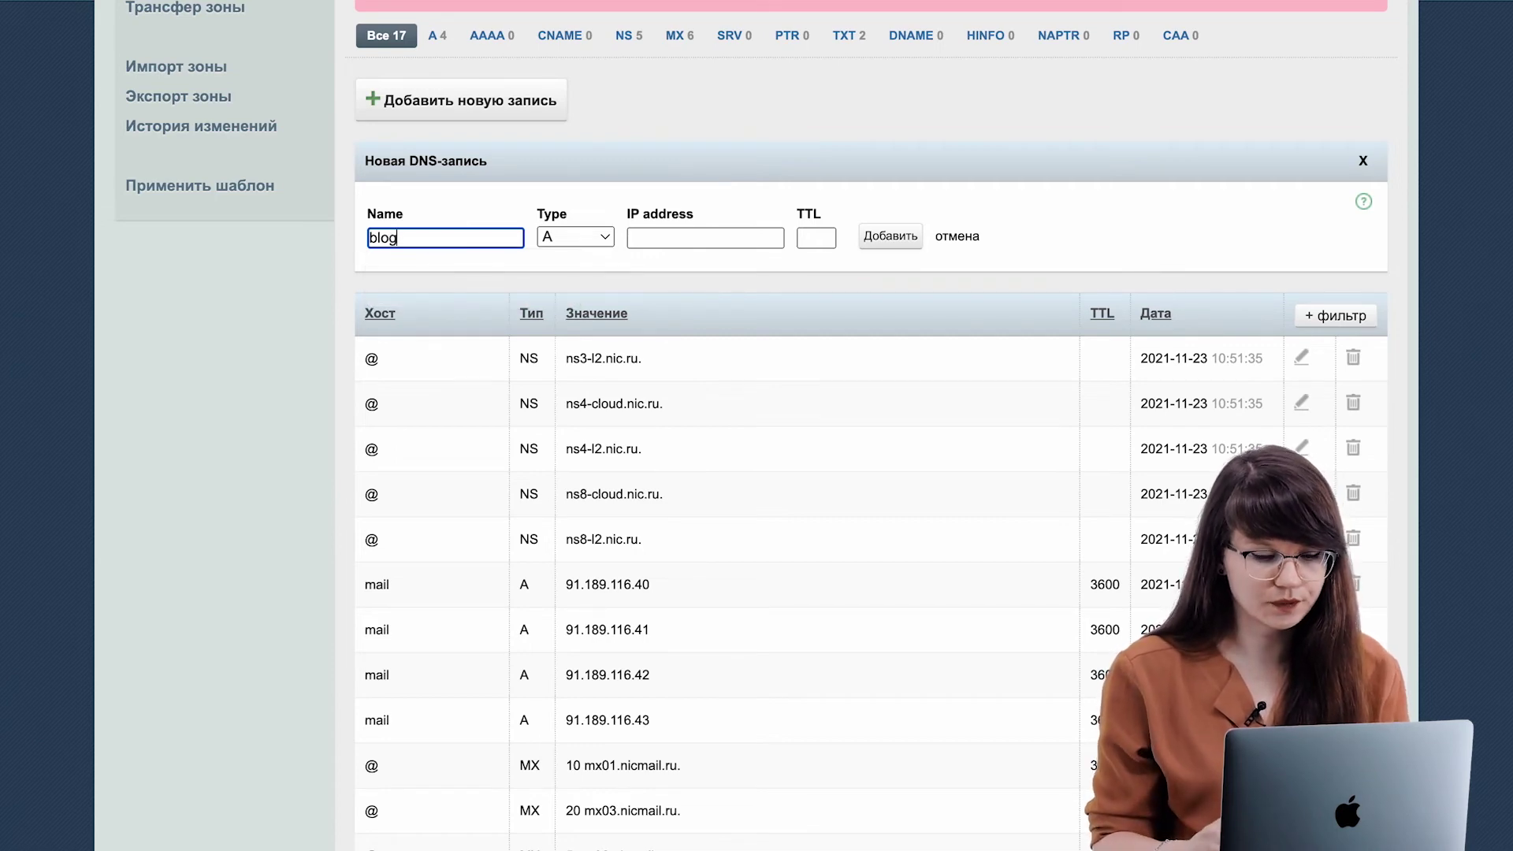
left_click(683, 236)
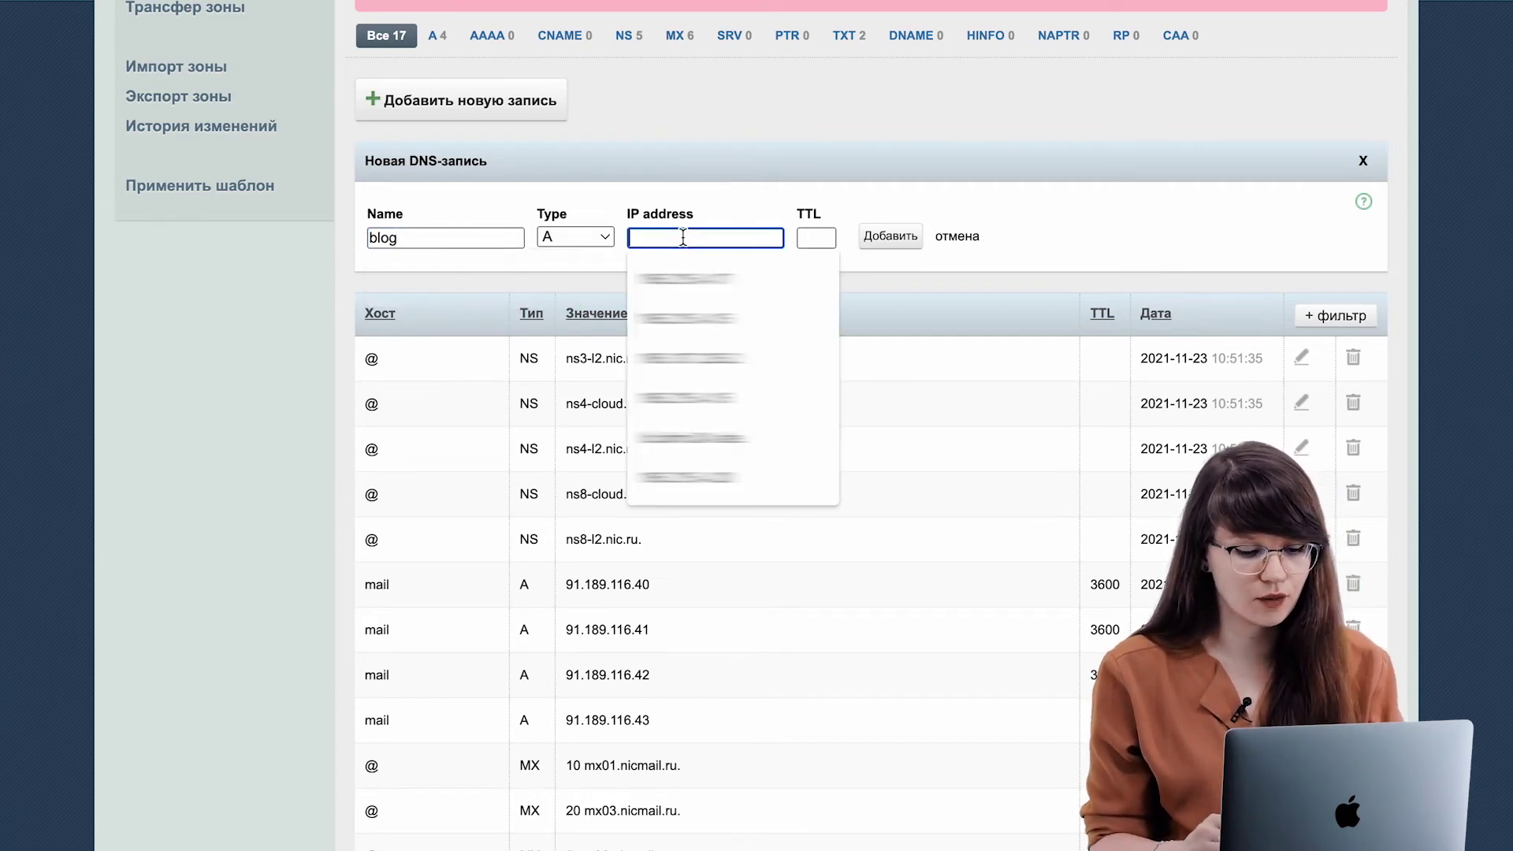
type("185.215.4.31")
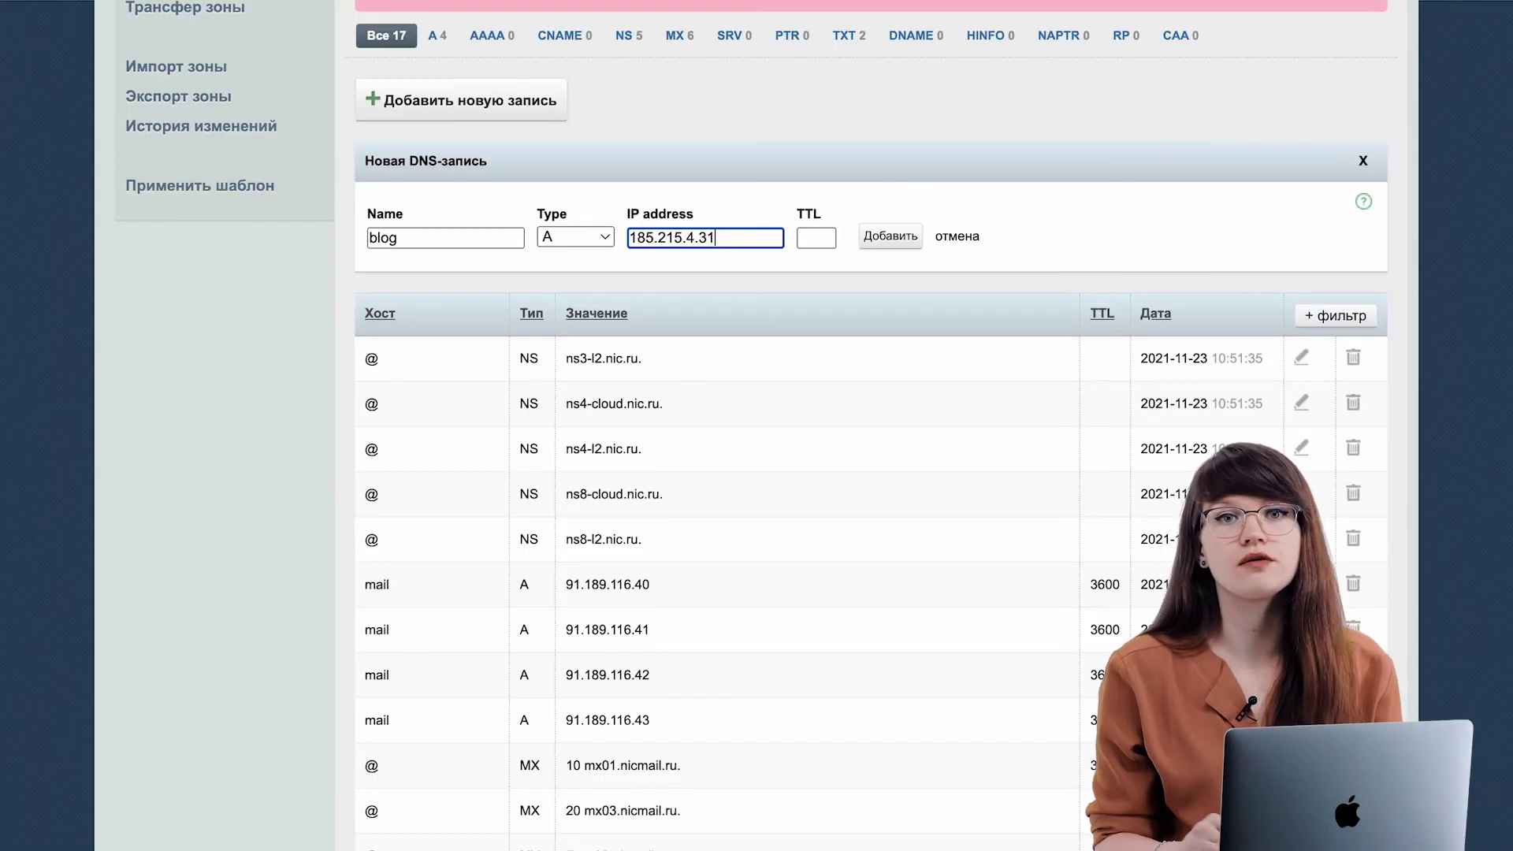
scroll(528, 276, "down", 1)
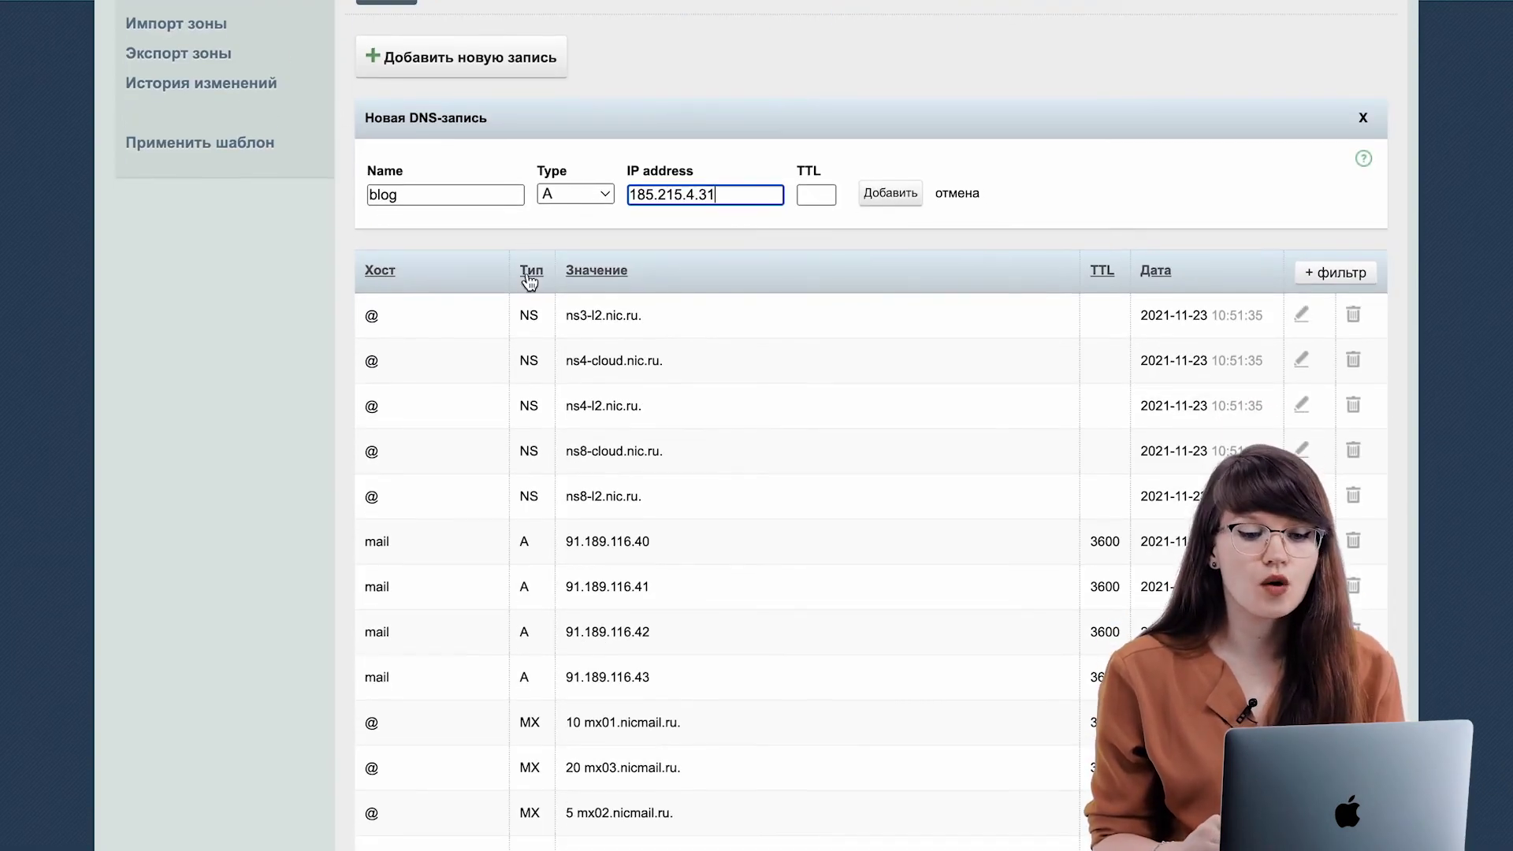
left_click(893, 209)
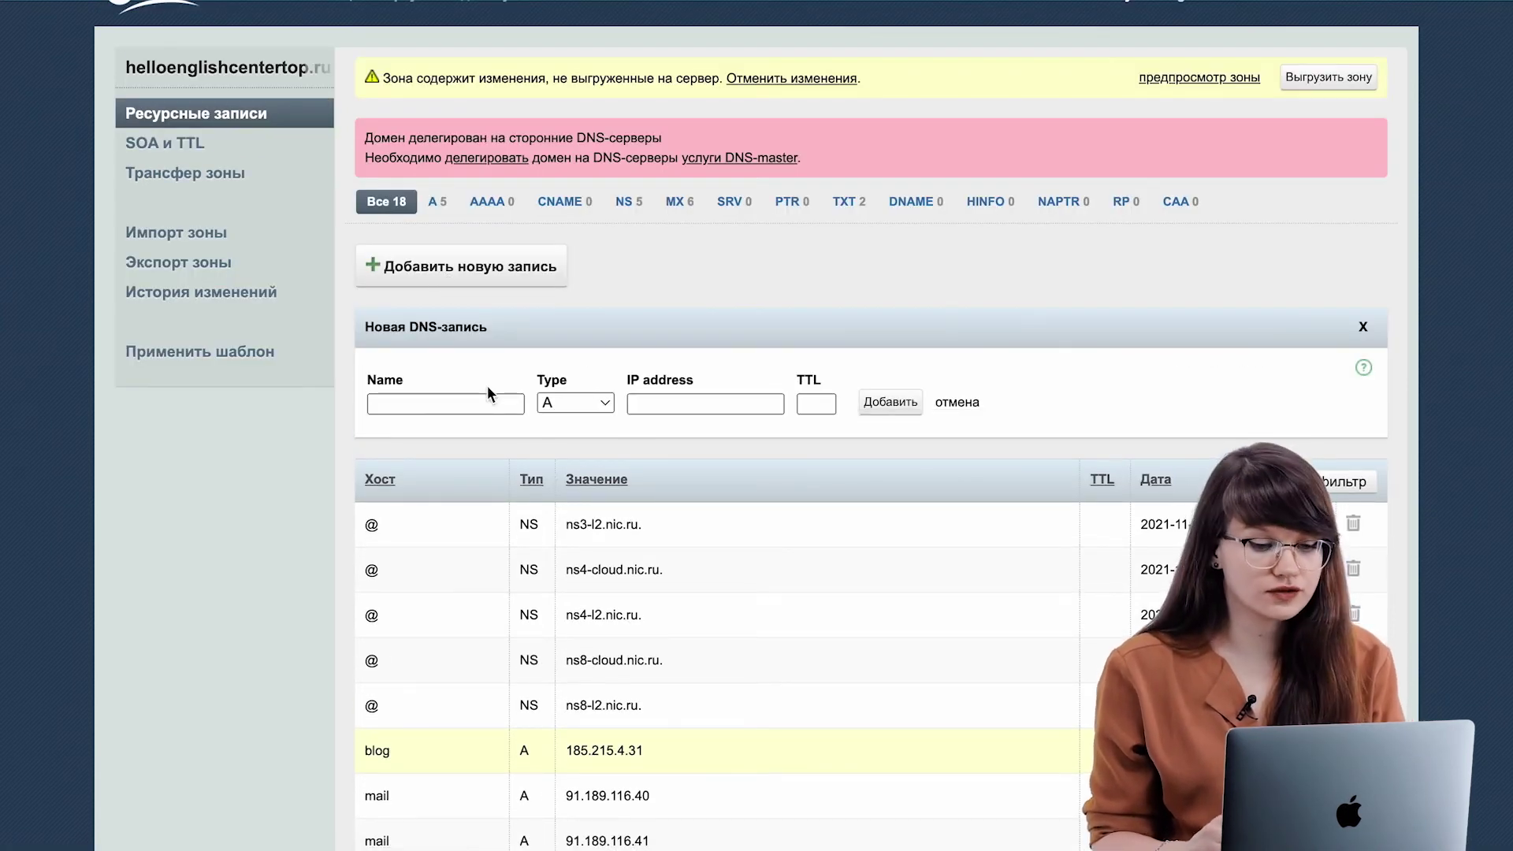
left_click(451, 404)
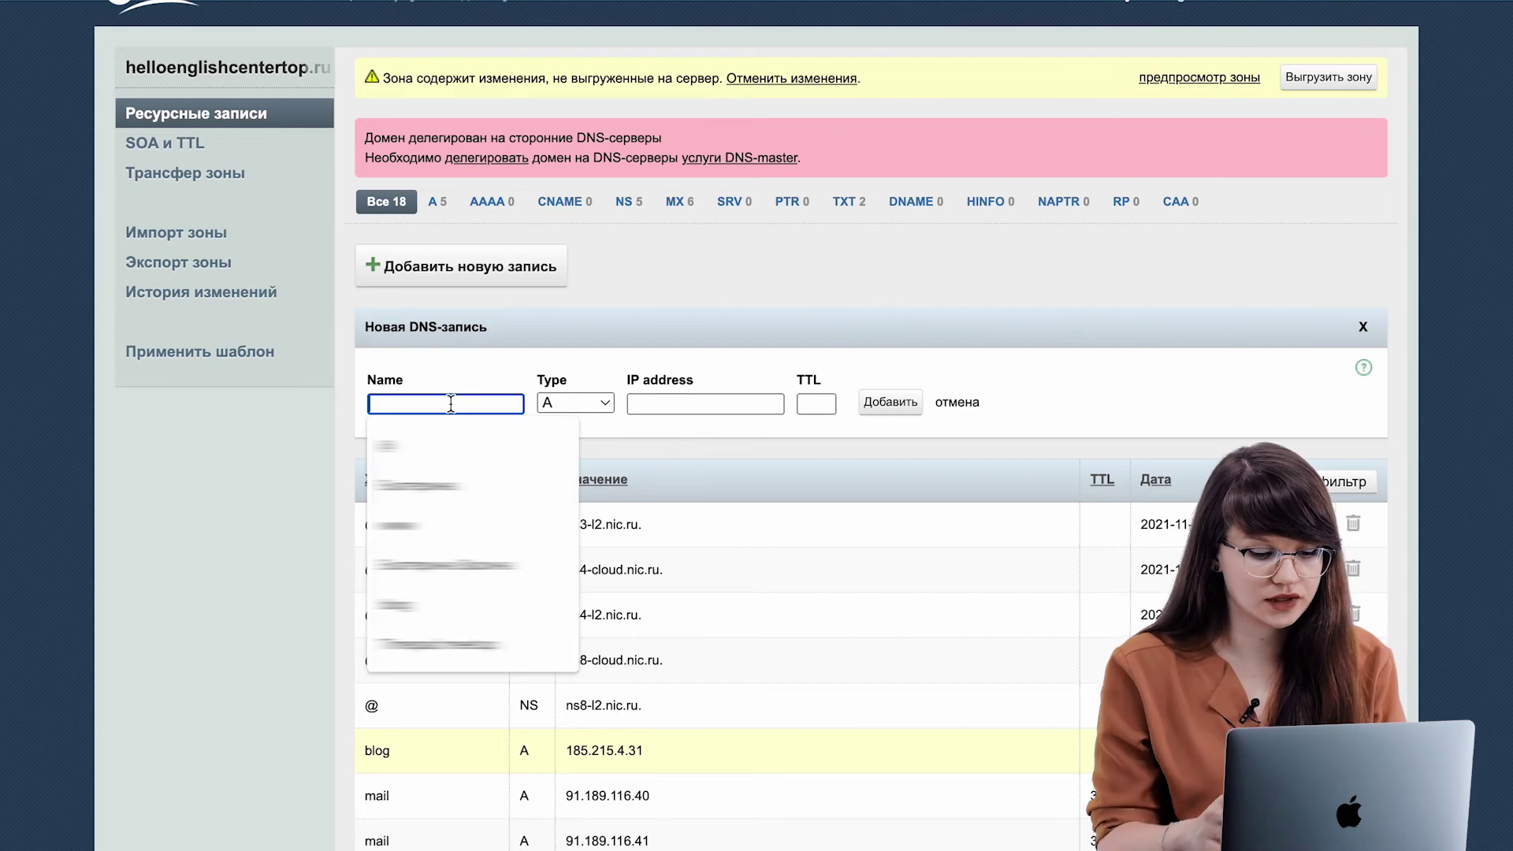
type("www.")
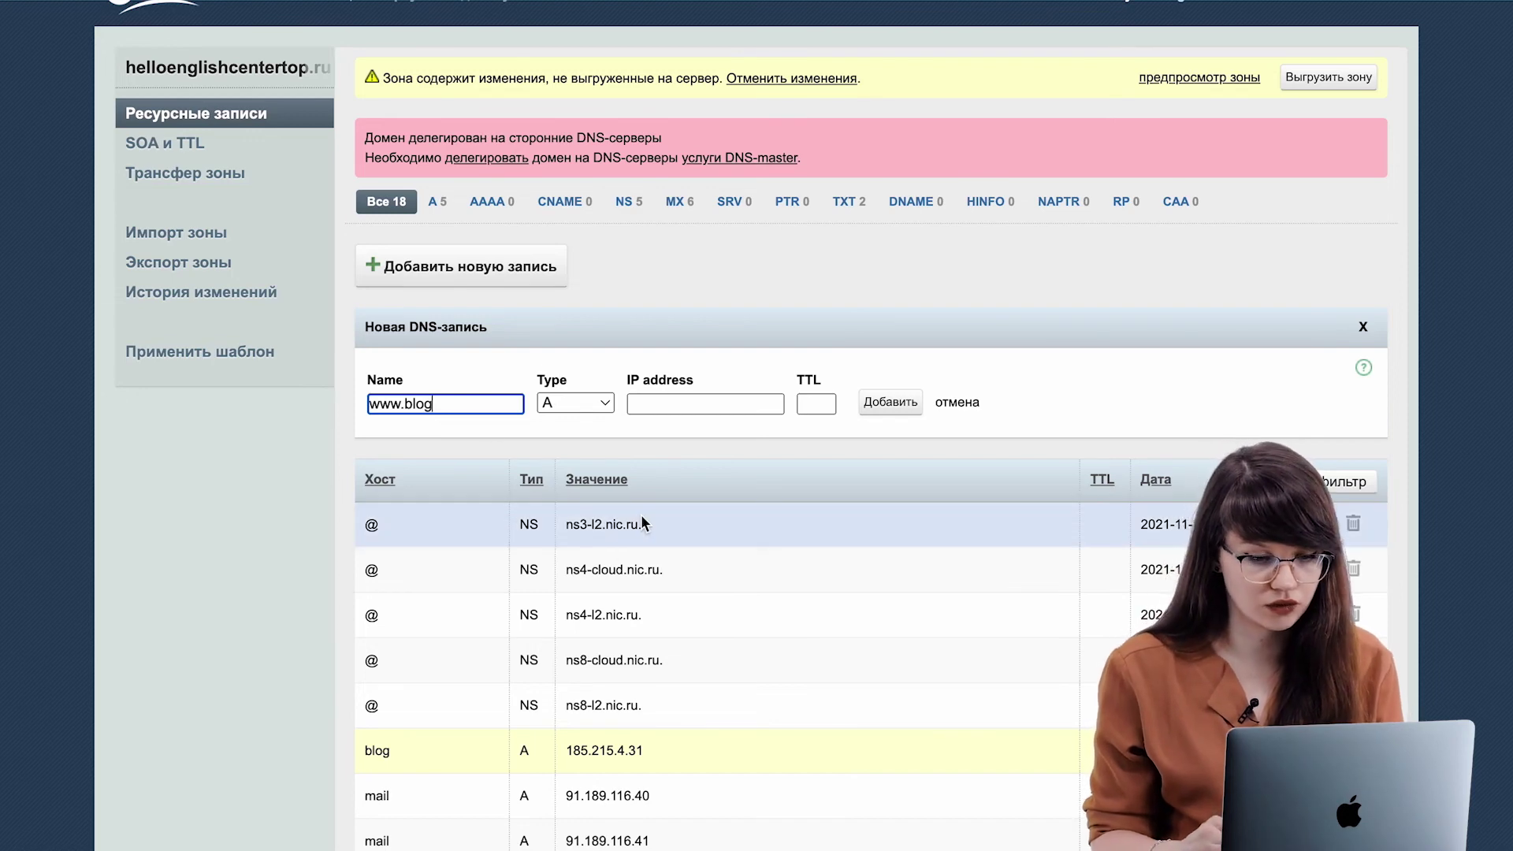
type("blog")
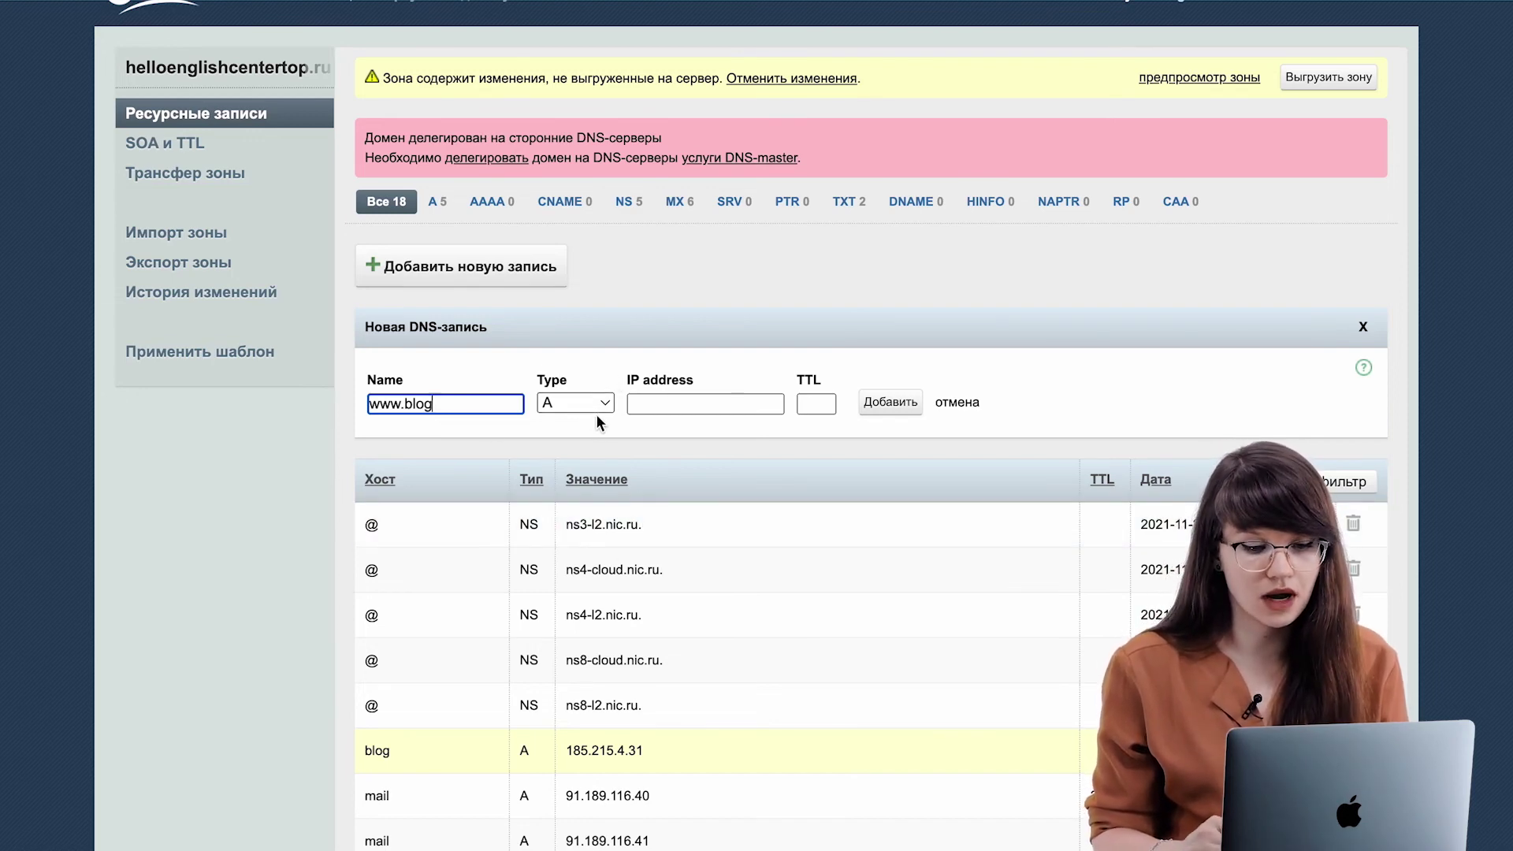
left_click(661, 404)
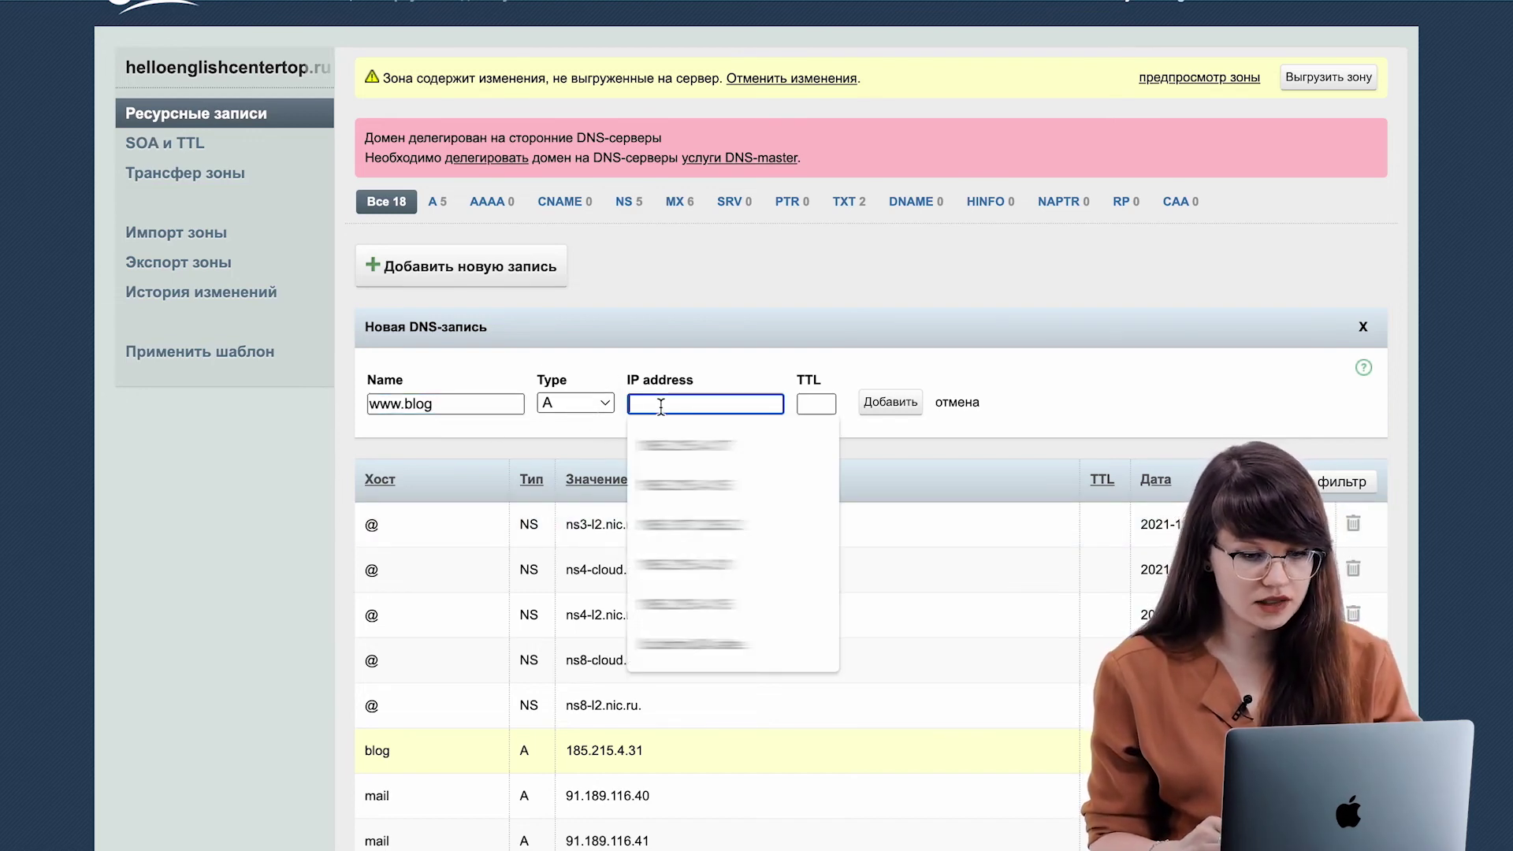
type("185.215.4.31")
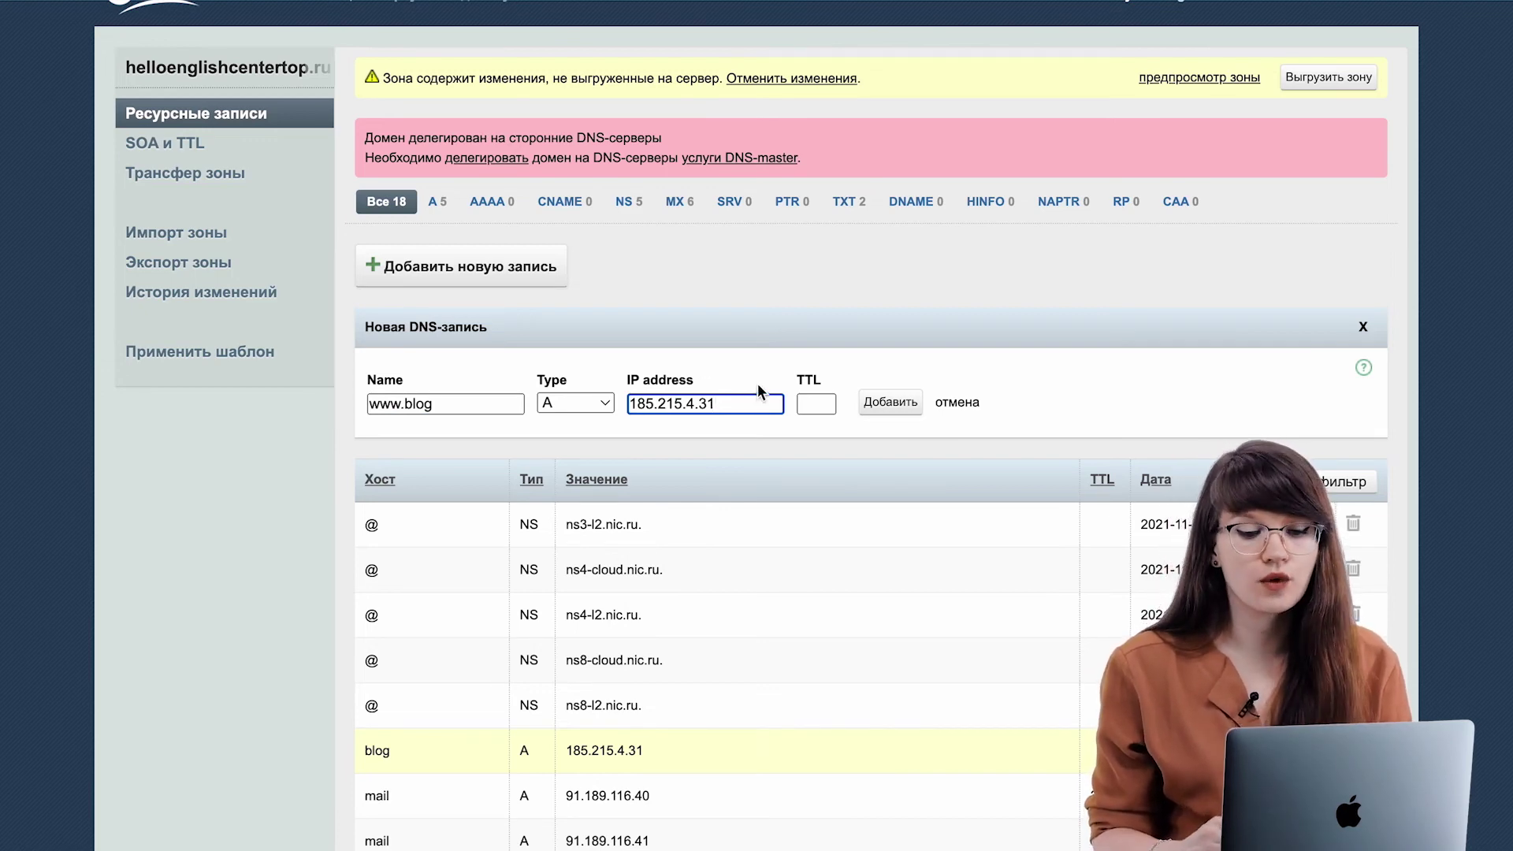
scroll(861, 276, "down", 1)
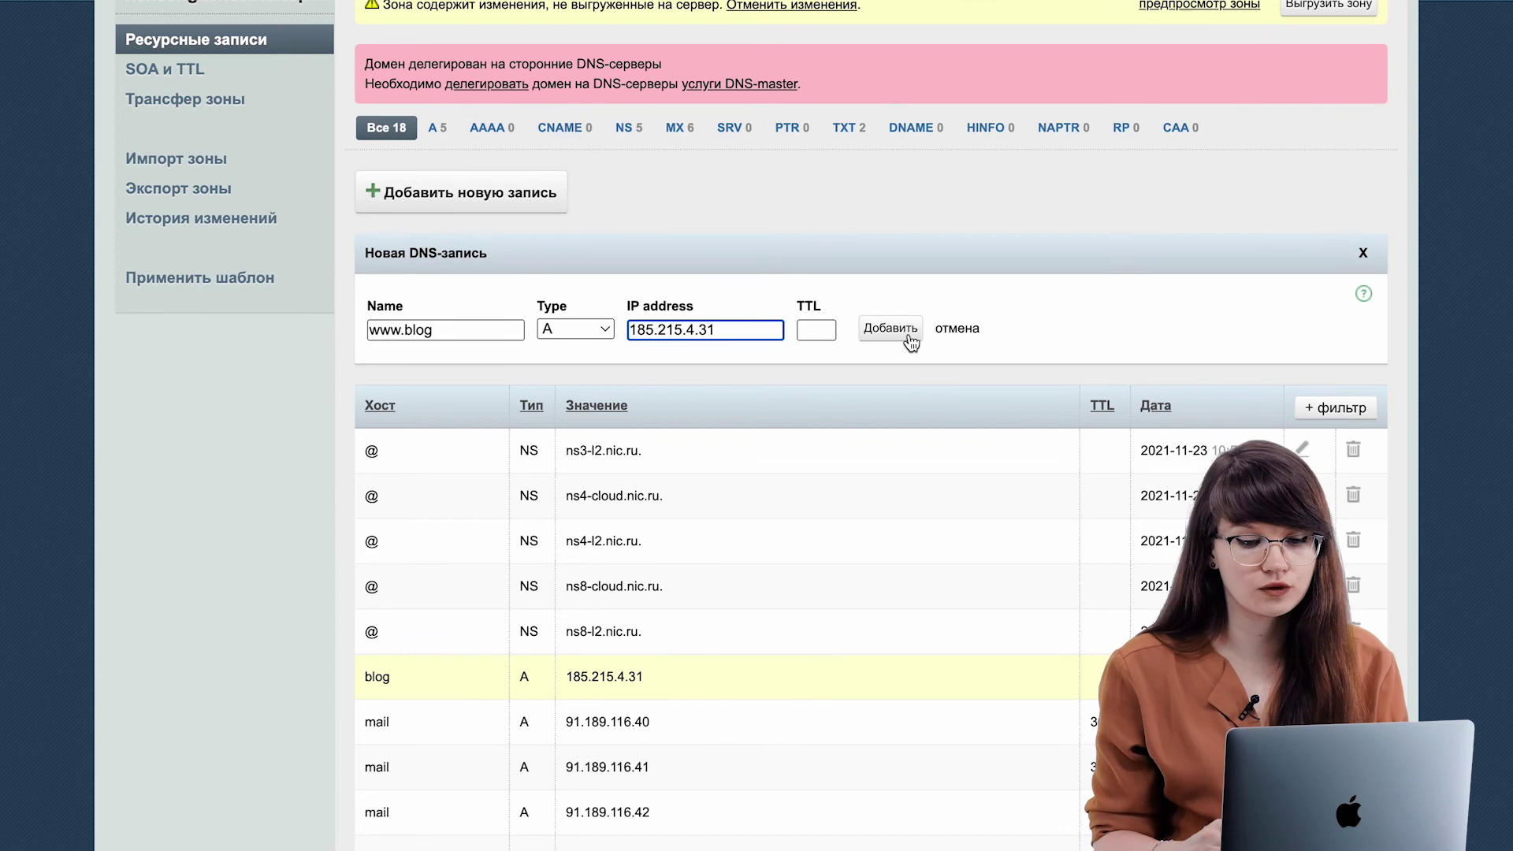
left_click(888, 345)
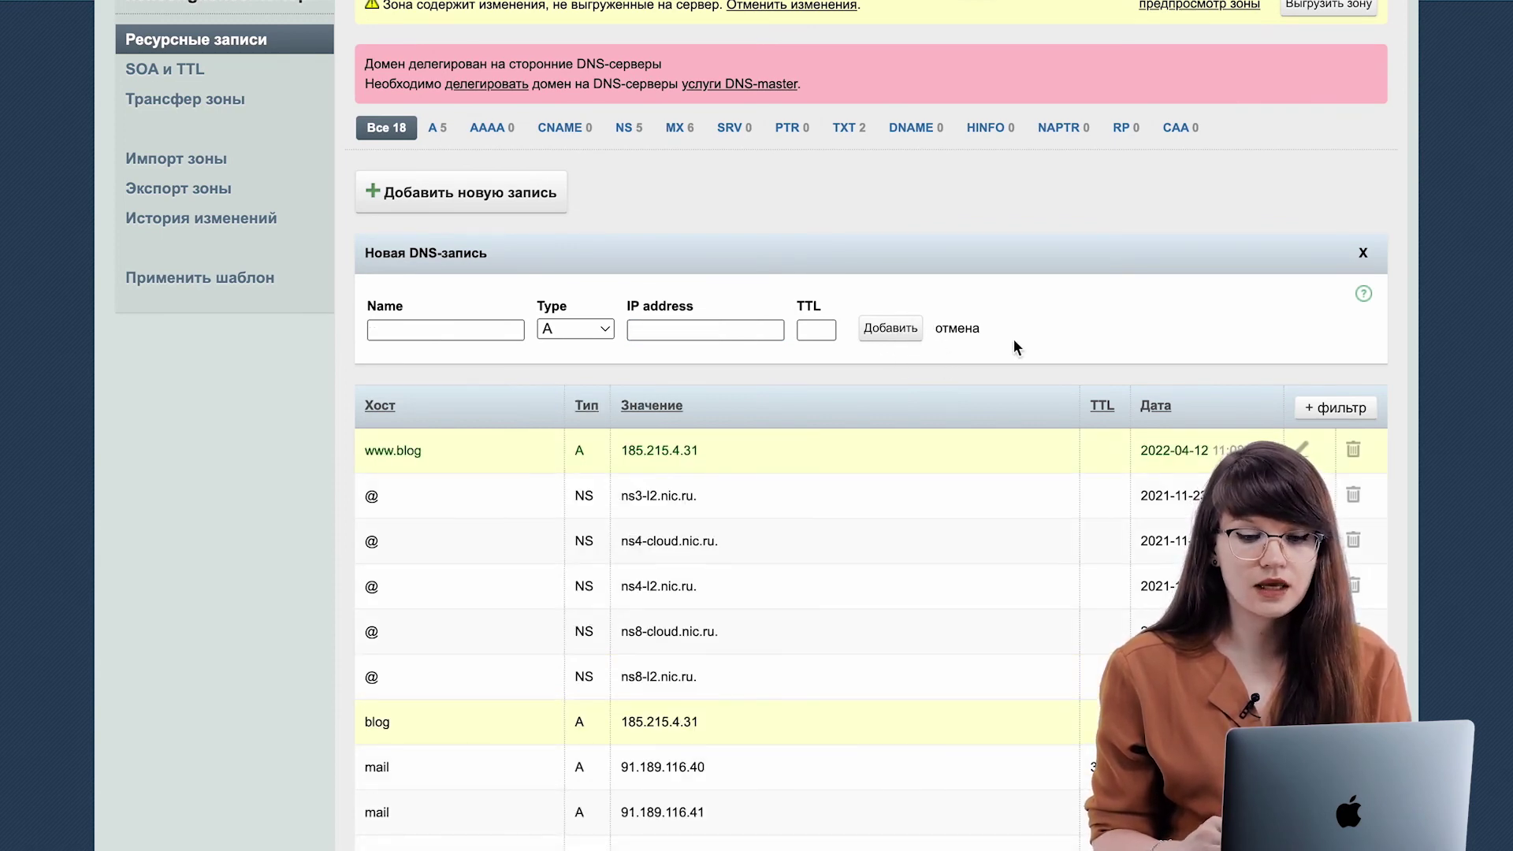
scroll(1013, 339, "up", 1)
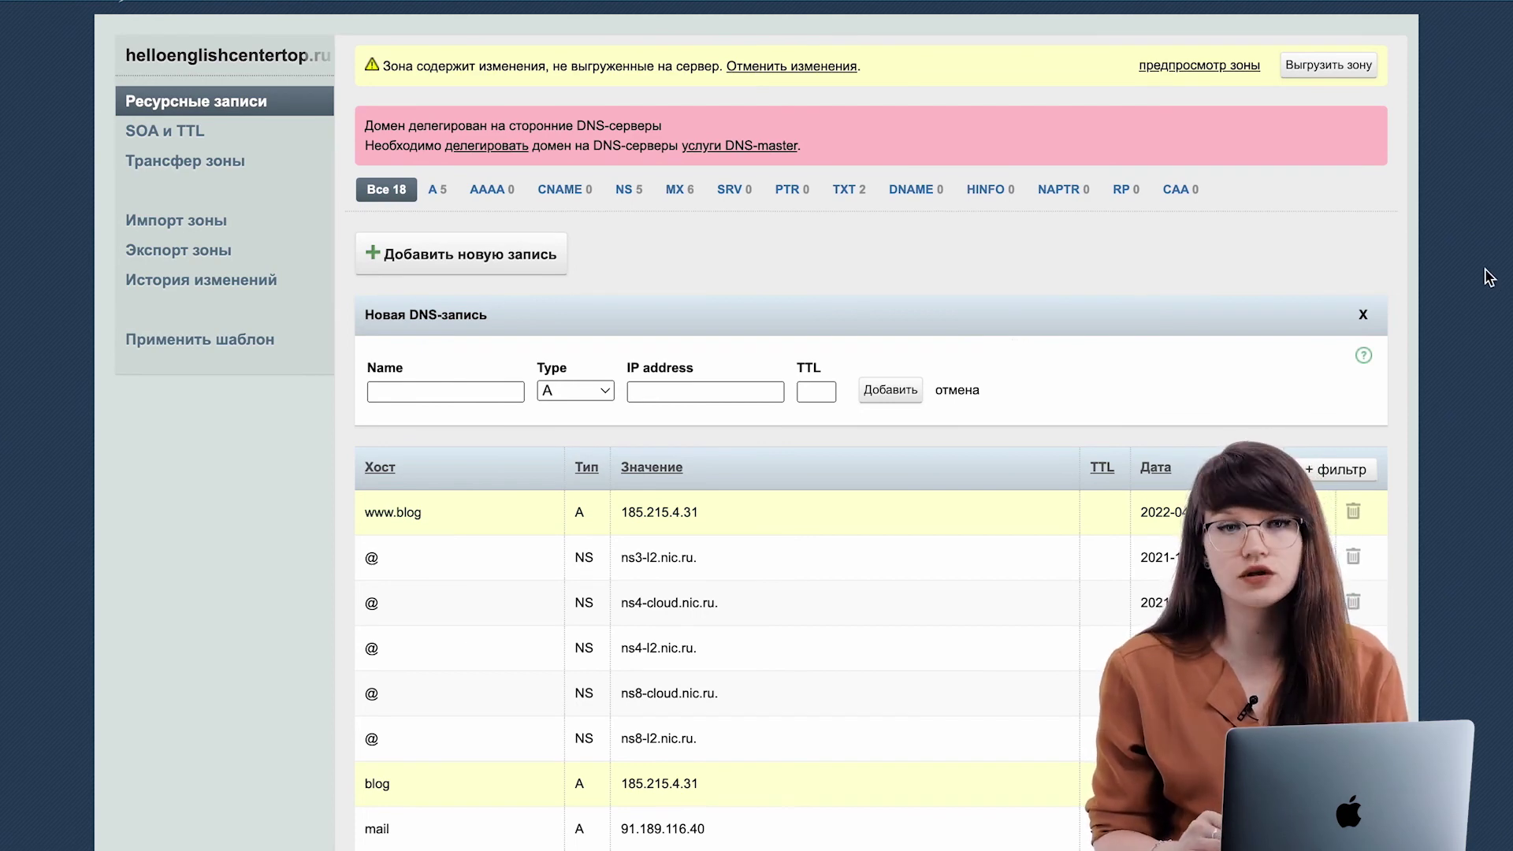
left_click(1317, 78)
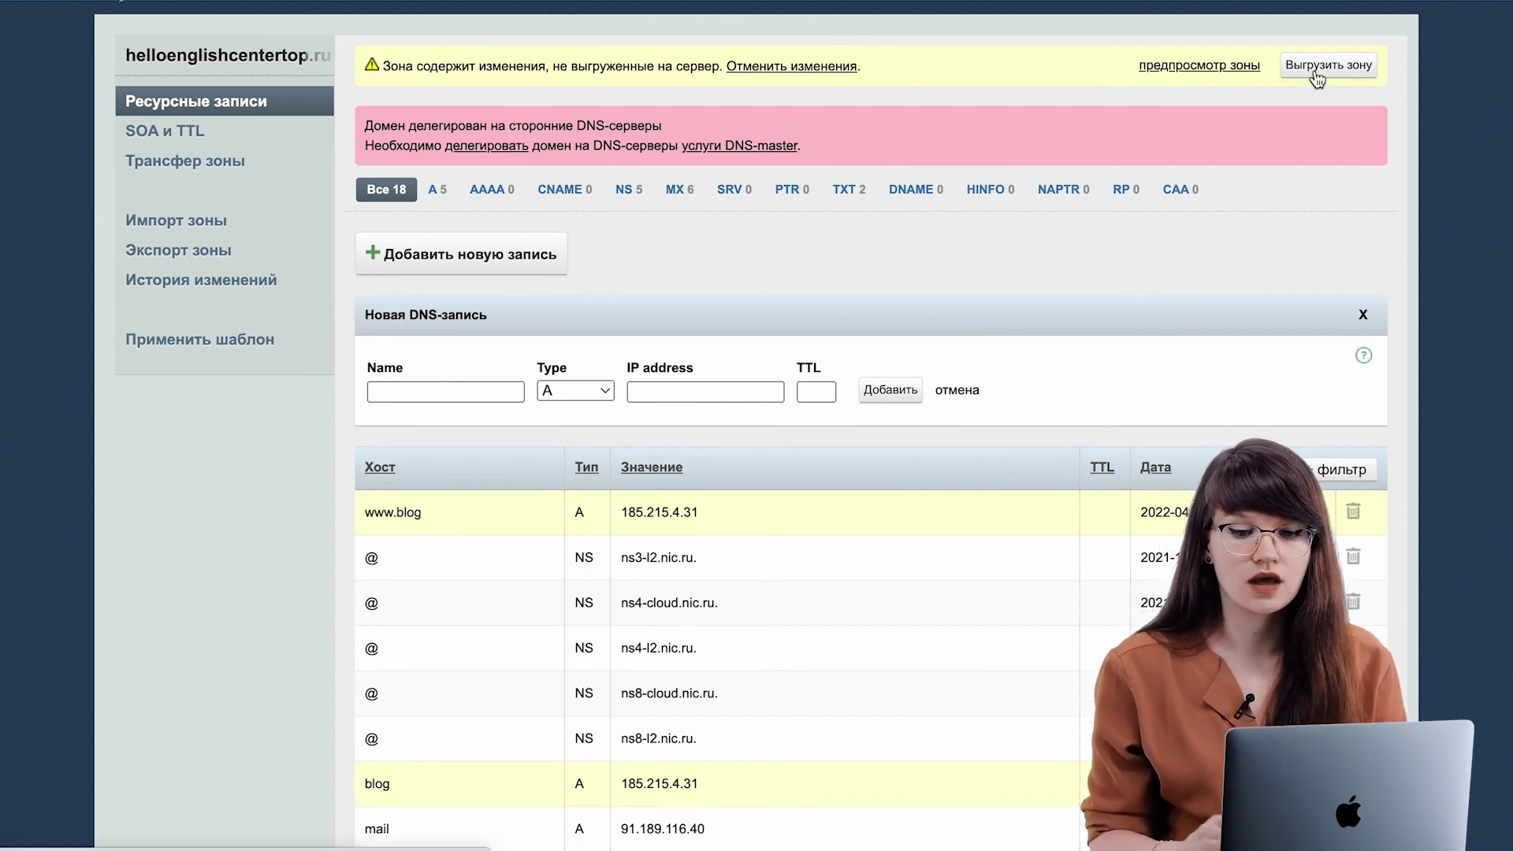